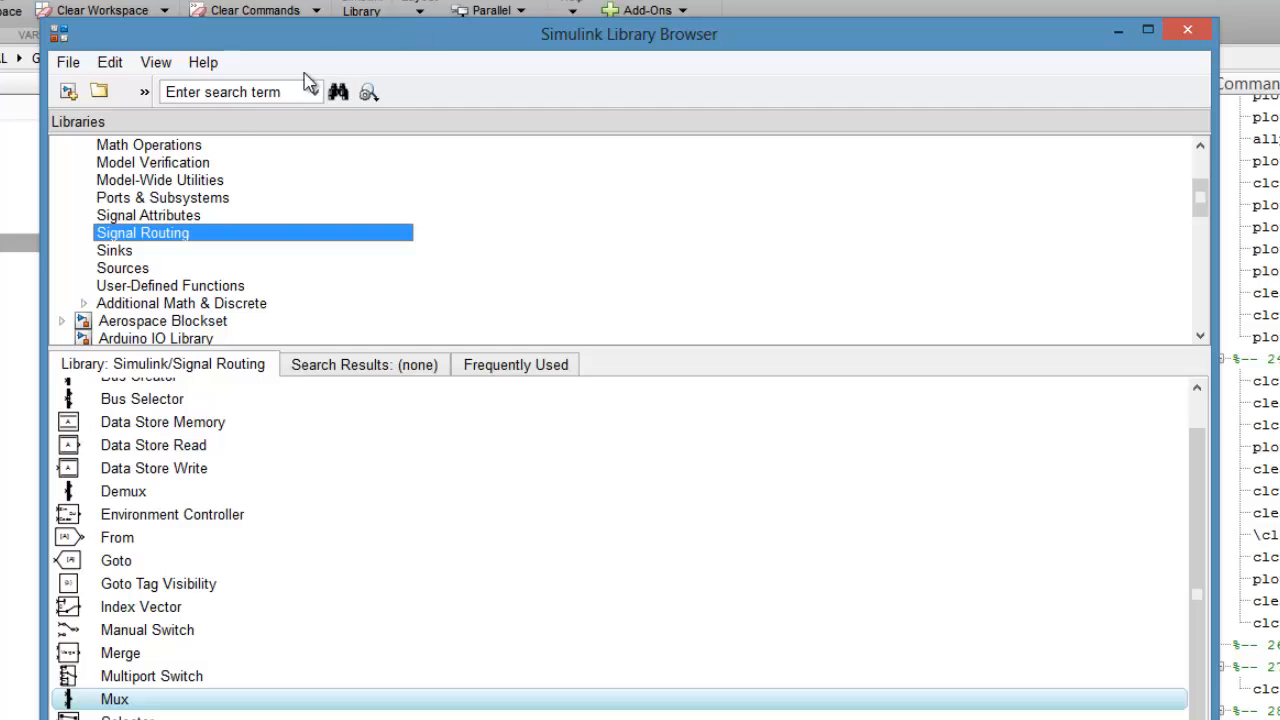
Create a new blank Simulink model.
{"action": "left_click", "coordinate": [68, 62]}
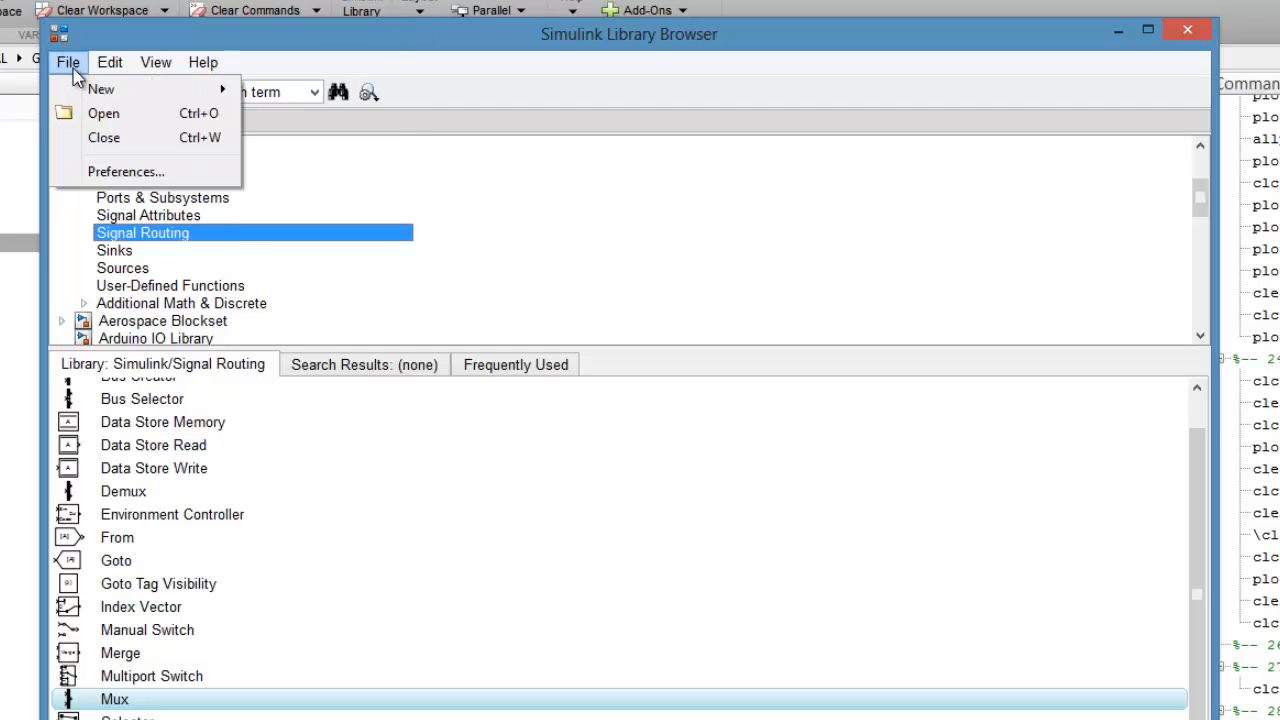
{"action": "mouse_move", "coordinate": [200, 90]}
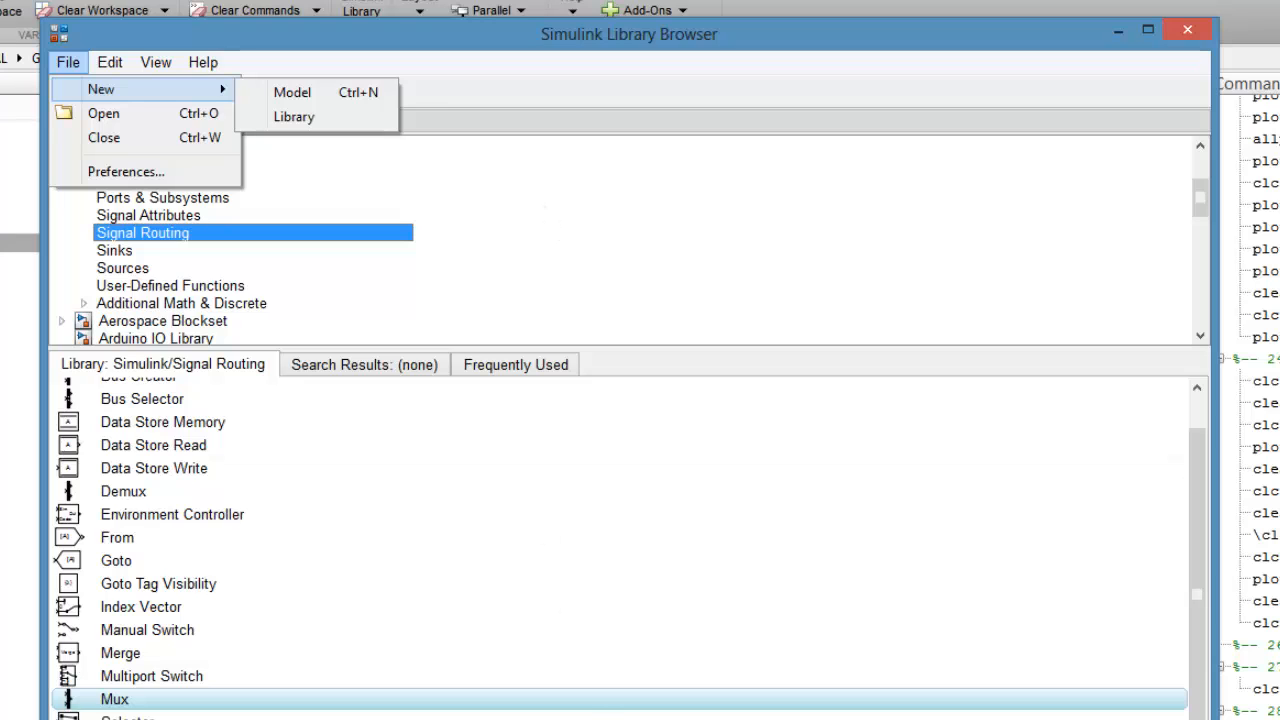
{"action": "left_click", "coordinate": [640, 717]}
{"action": "left_click", "coordinate": [1272, 715]}
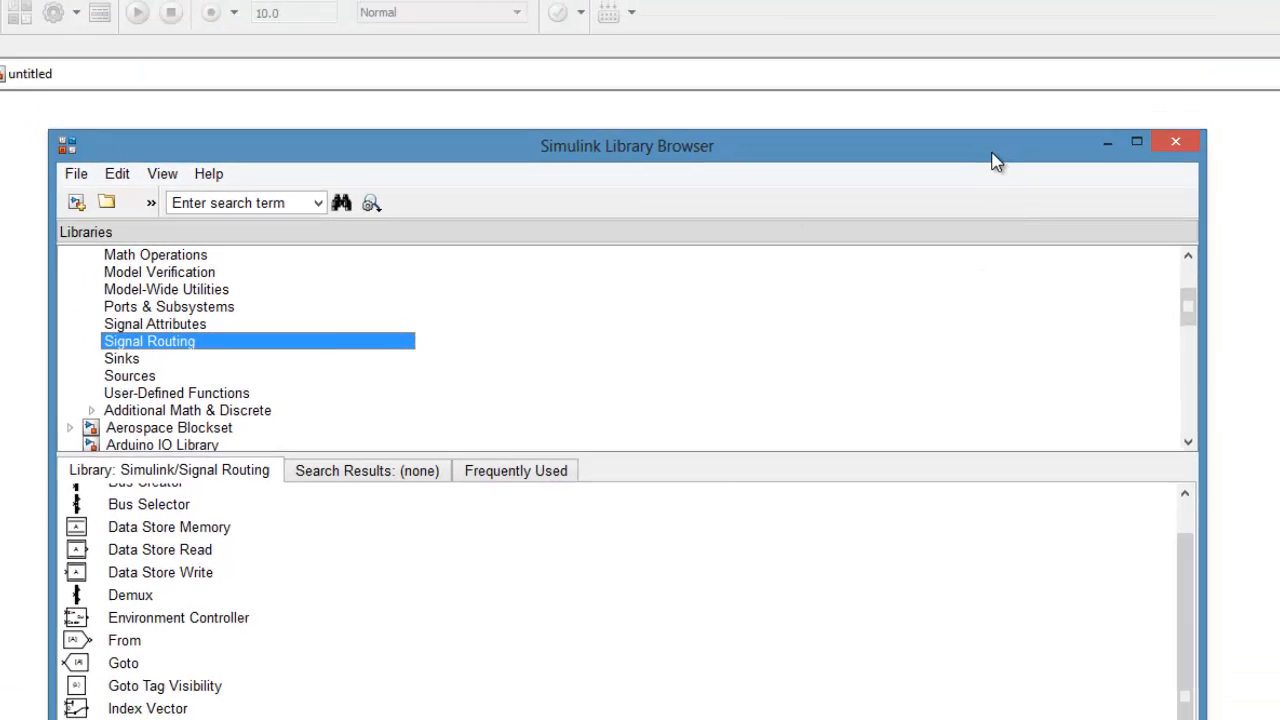
Uncover the empty untitled model, and bring the library browser back in front of it.
{"action": "left_click", "coordinate": [1118, 31]}
{"action": "left_click", "coordinate": [651, 718]}
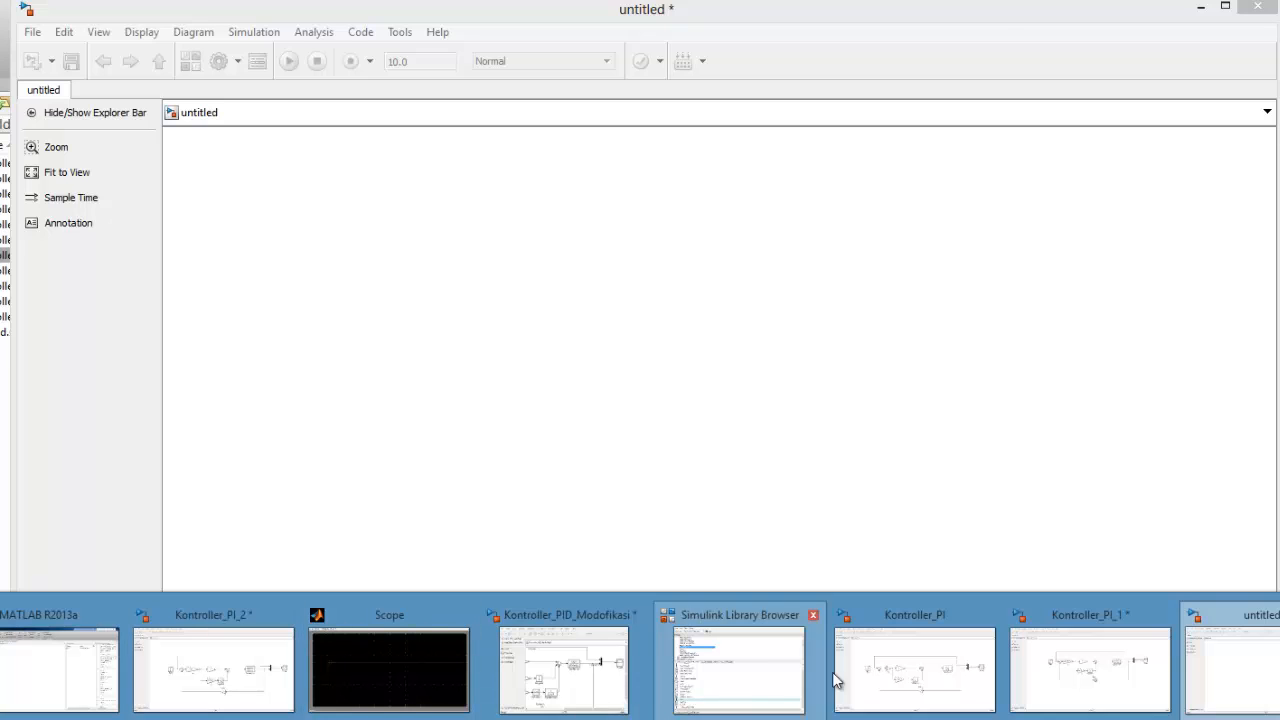
{"action": "left_click", "coordinate": [820, 403]}
{"action": "left_click", "coordinate": [651, 718]}
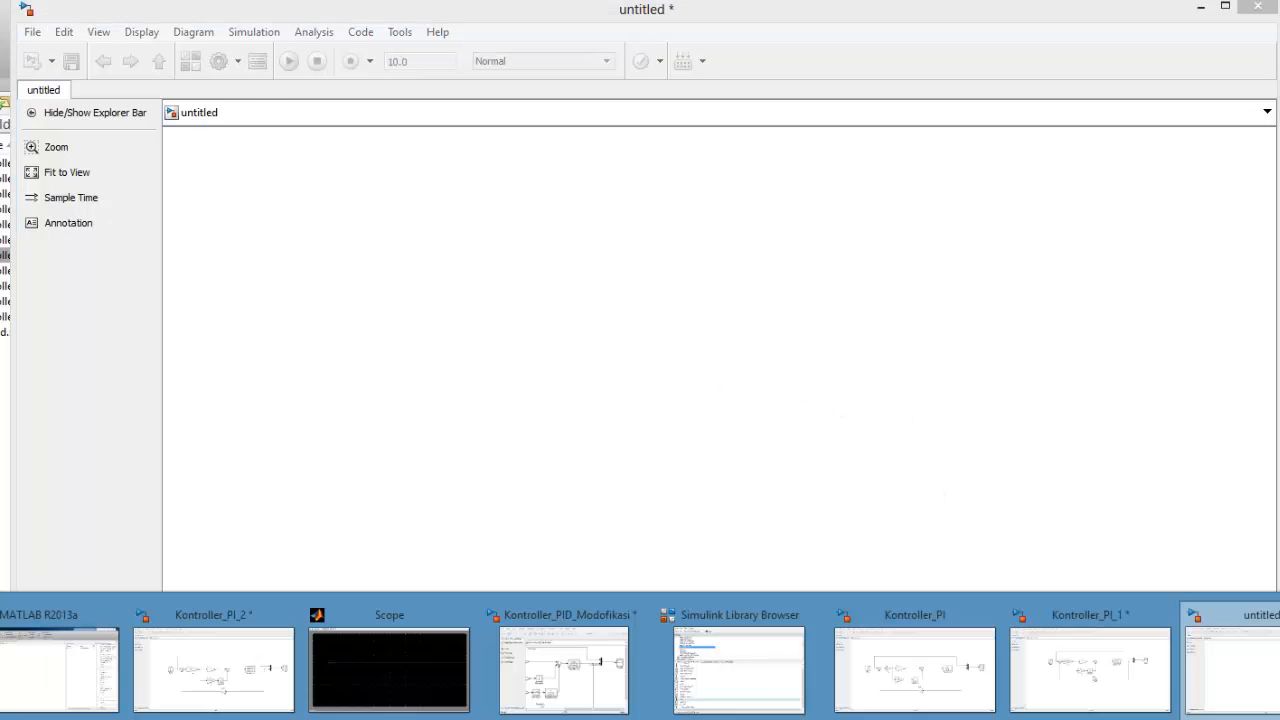
{"action": "left_click", "coordinate": [786, 686]}
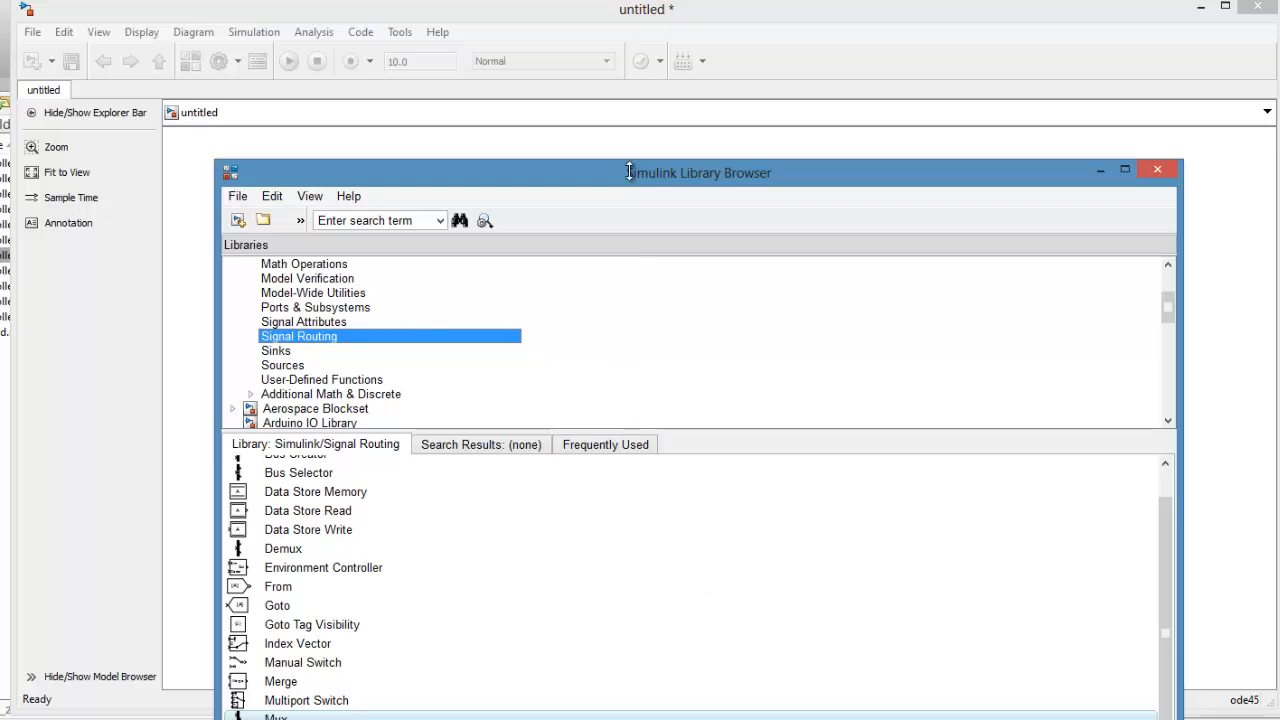
{"action": "left_click_drag", "start_coordinate": [627, 163], "coordinate": [629, 73]}
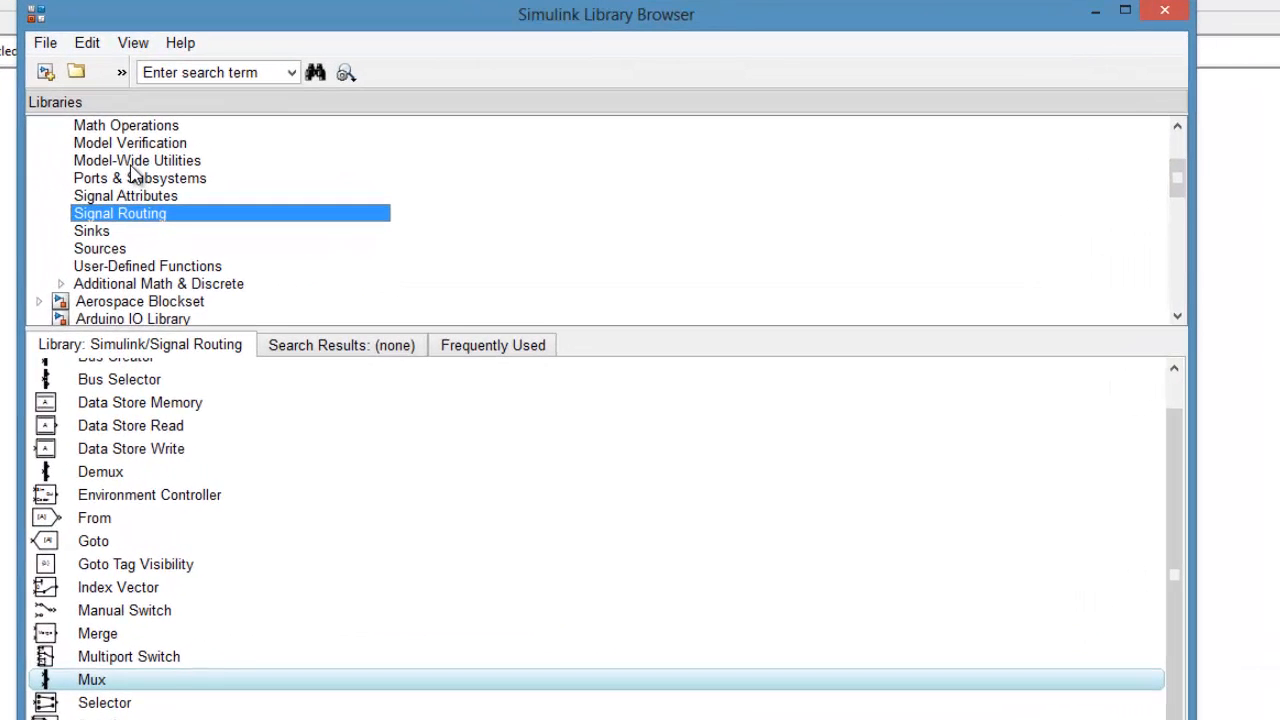
Add a Transfer Fcn block from the Simulink Continuous library to the untitled model.
{"action": "left_click", "coordinate": [133, 163]}
{"action": "scroll", "coordinate": [135, 168], "scroll_direction": "up", "scroll_amount": 3}
{"action": "left_click", "coordinate": [143, 162]}
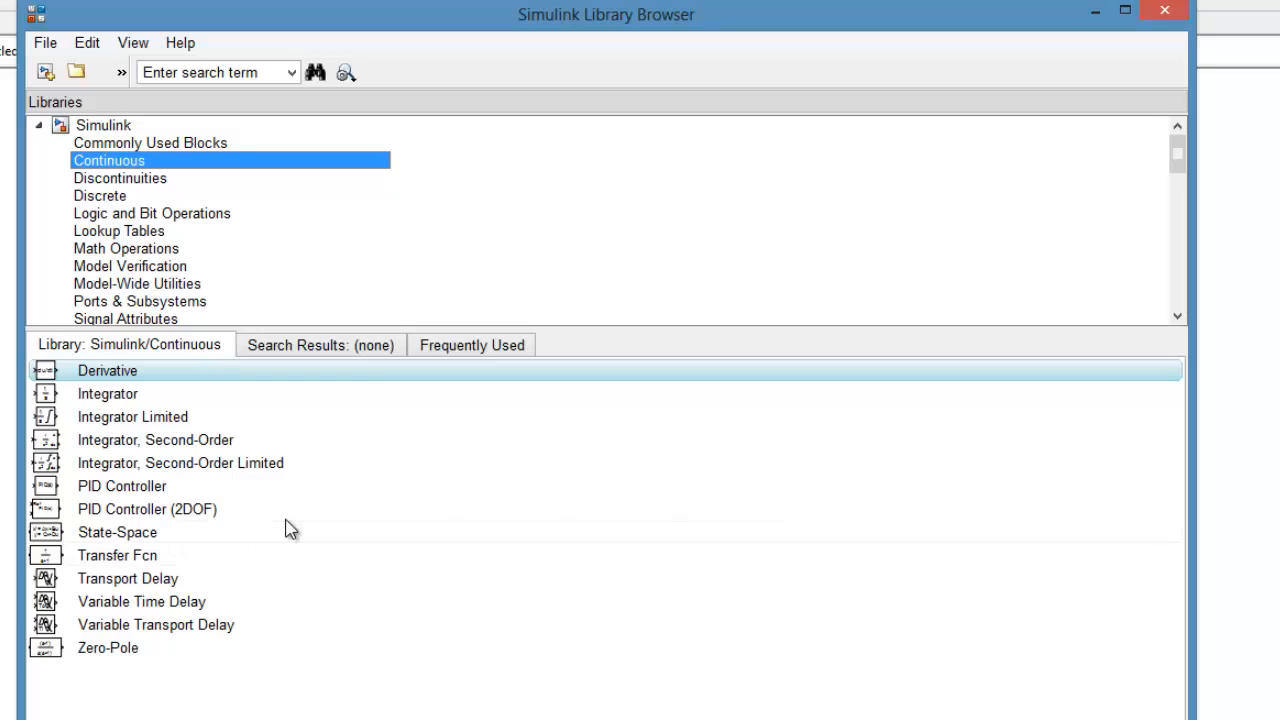
{"action": "left_click", "coordinate": [293, 512]}
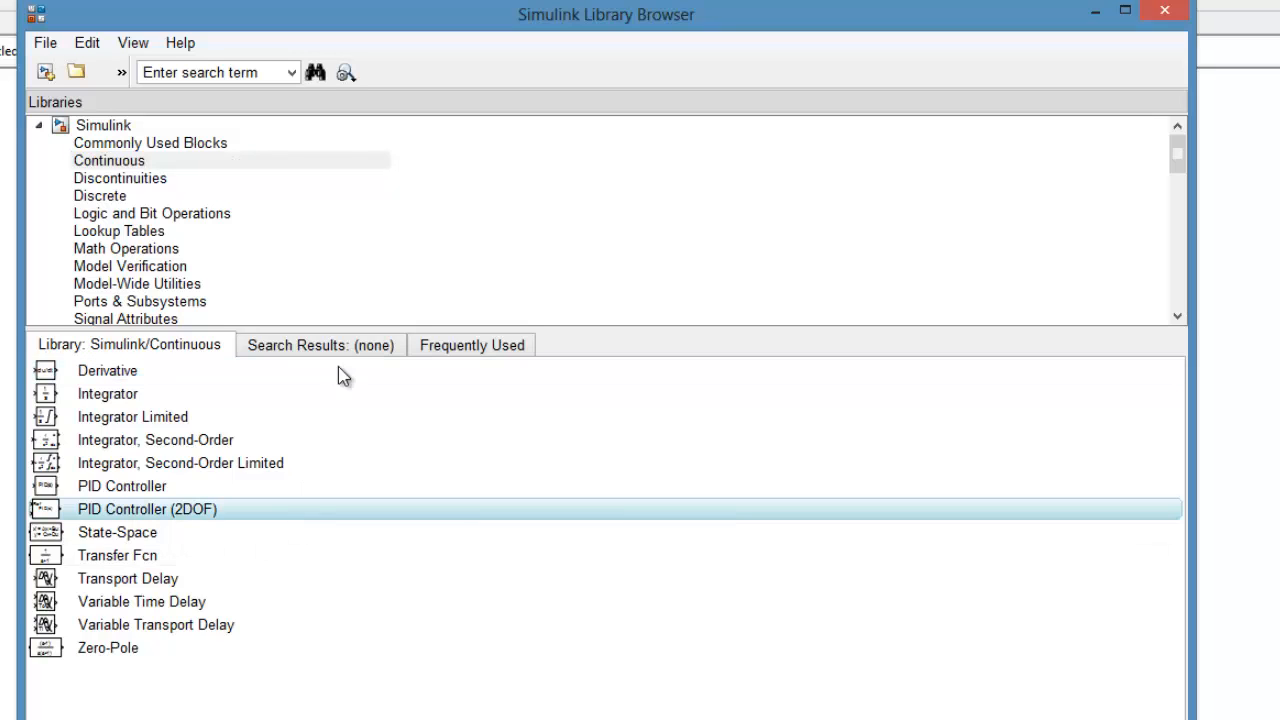
{"action": "left_click", "coordinate": [139, 558]}
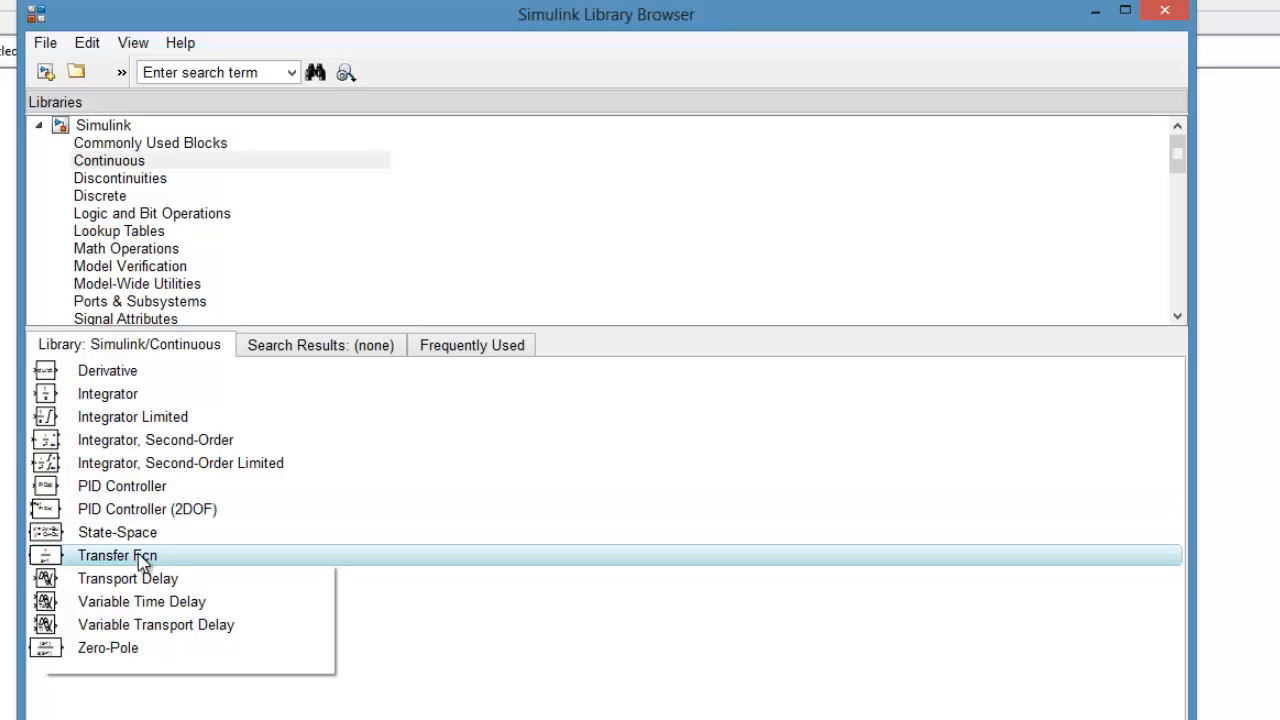
{"action": "left_click", "coordinate": [171, 576]}
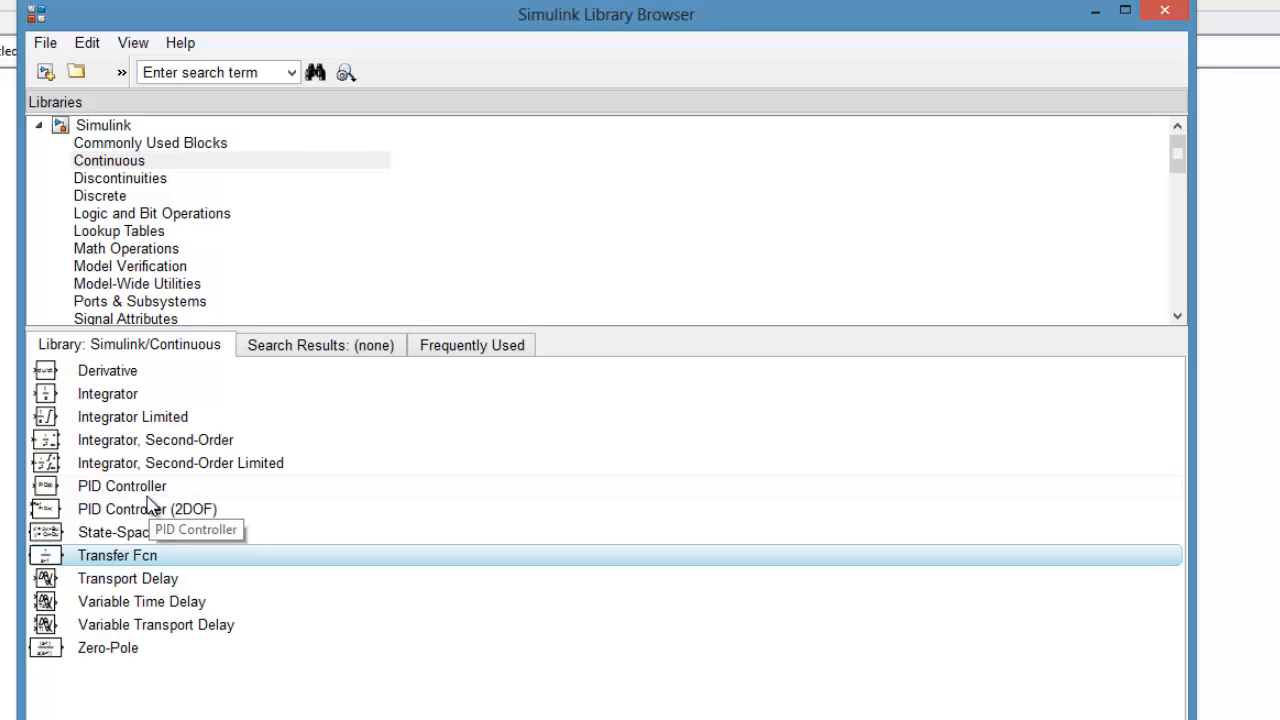
Add a Derivative block from the Continuous library to the untitled model.
{"action": "left_click", "coordinate": [97, 378]}
{"action": "right_click", "coordinate": [97, 378]}
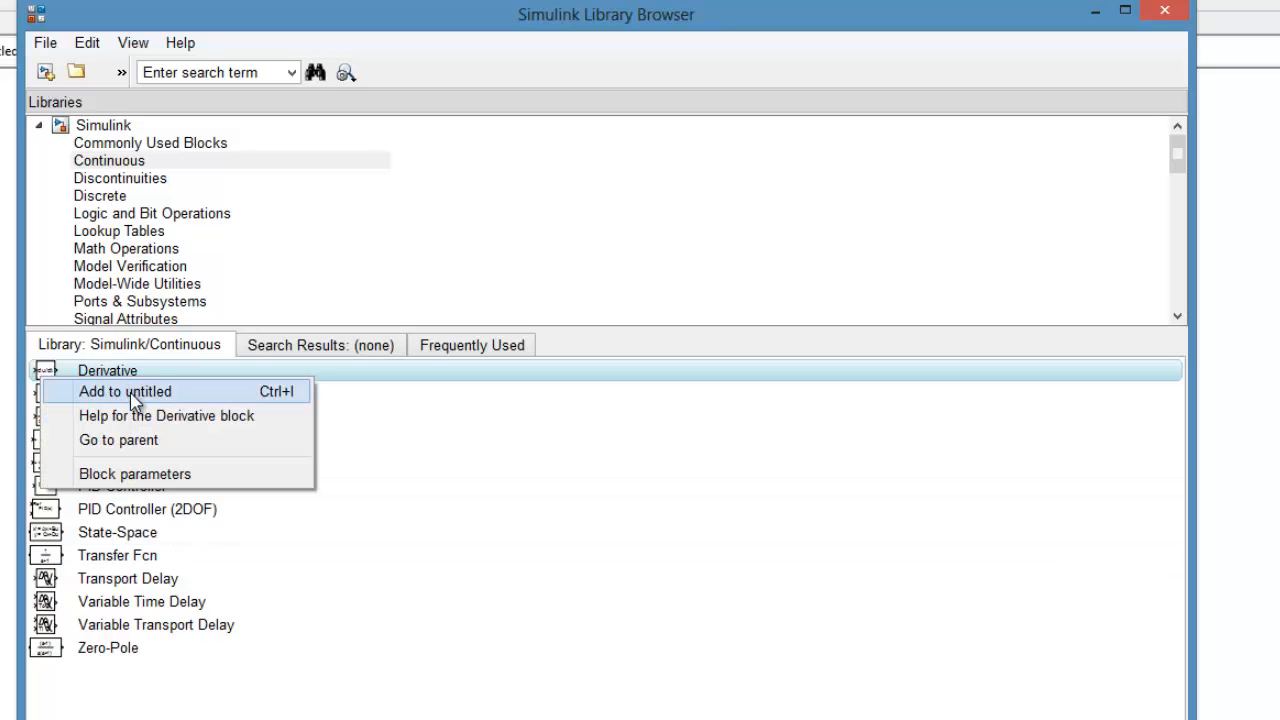
{"action": "left_click", "coordinate": [134, 394]}
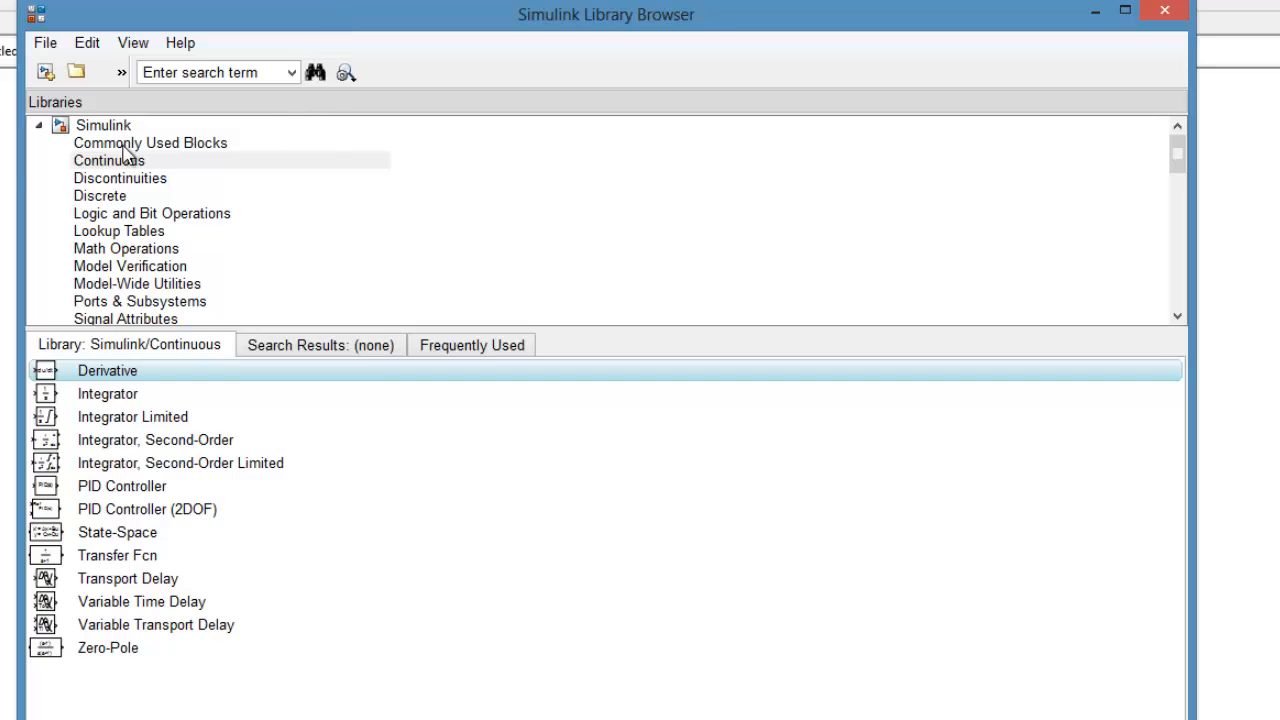
In the untitled model, move the Derivative block off the Transfer Fcn block and place it to its left.
{"action": "left_click", "coordinate": [4, 178]}
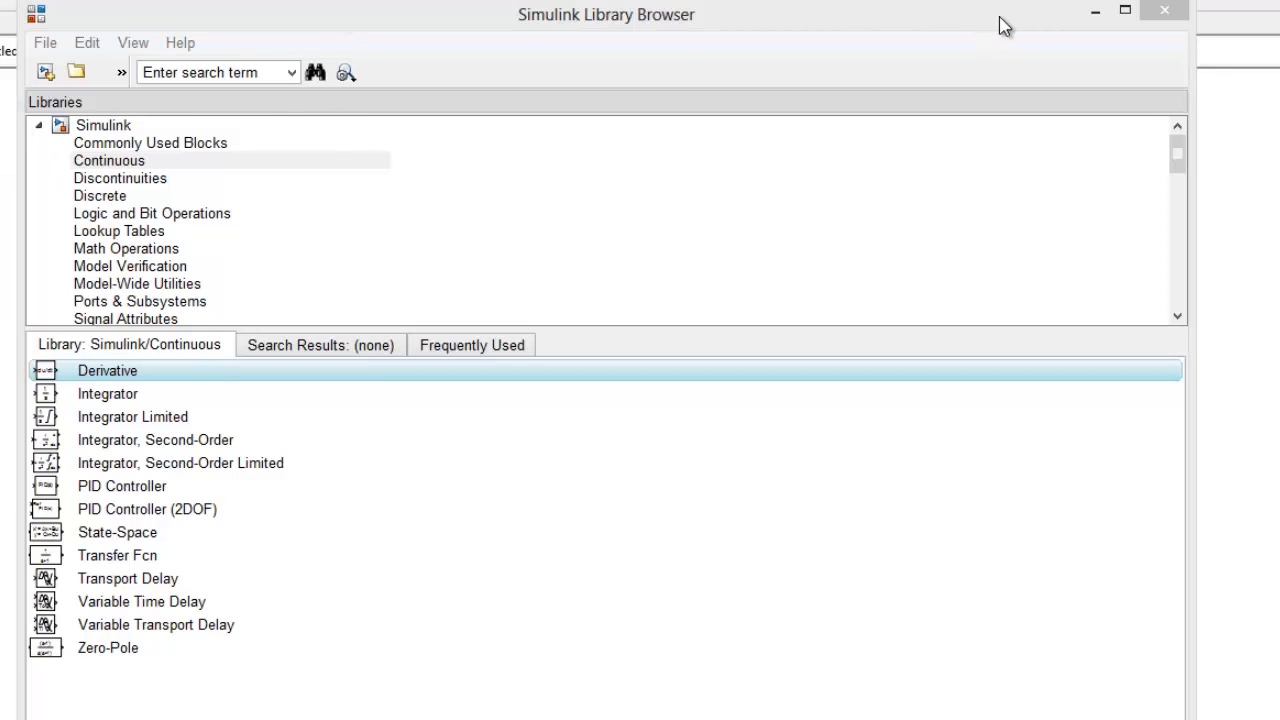
{"action": "left_click", "coordinate": [1095, 11]}
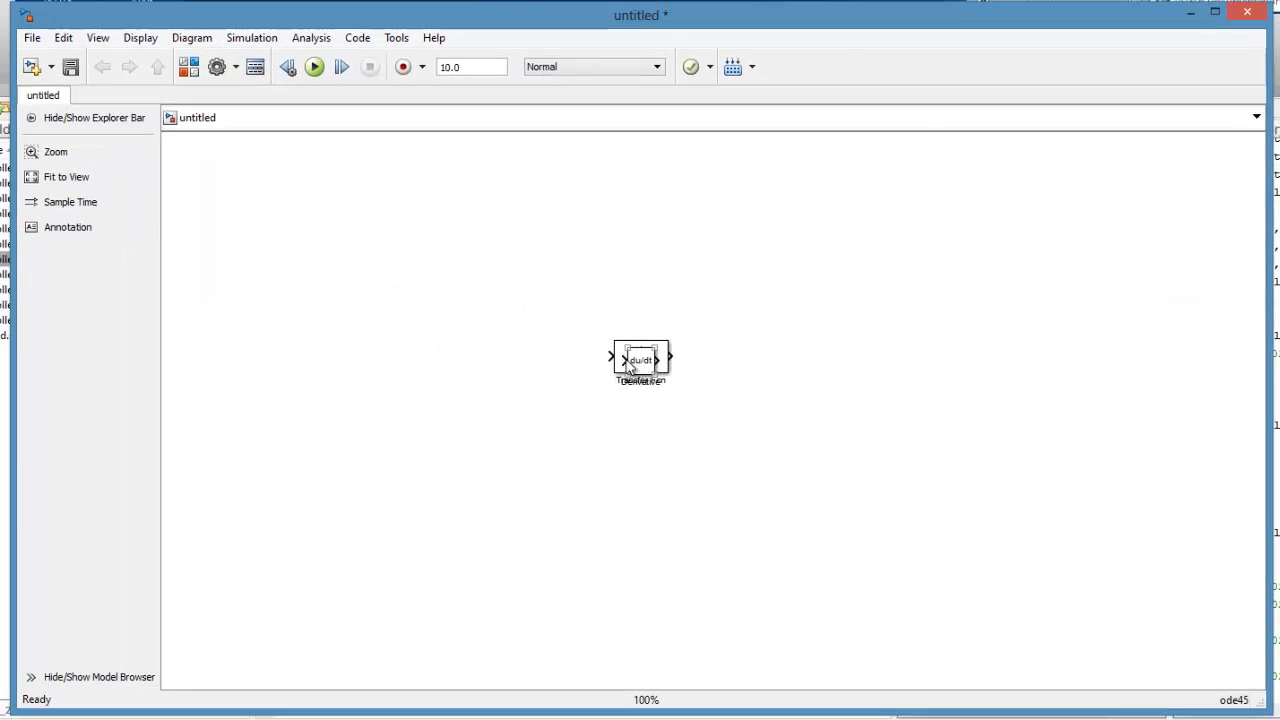
{"action": "left_click_drag", "start_coordinate": [628, 368], "coordinate": [476, 366]}
{"action": "left_click", "coordinate": [651, 366]}
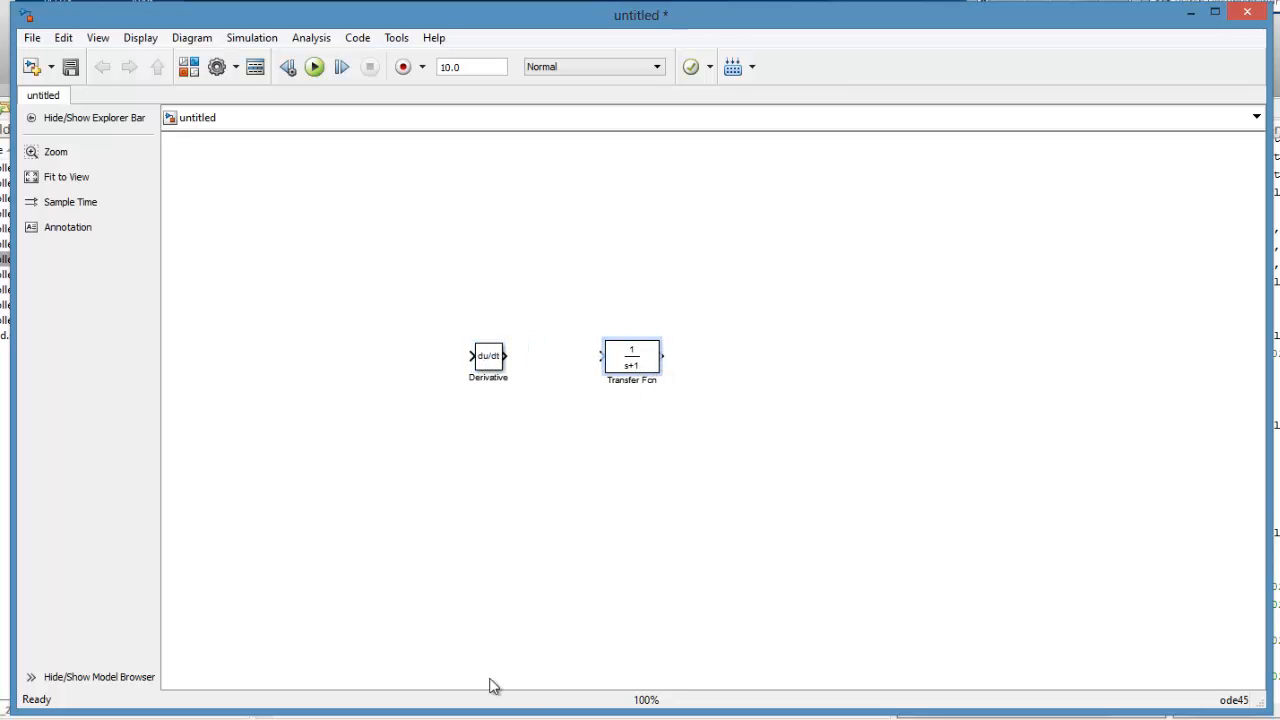
Return to the library browser and look through the Model-Wide Utilities, Model Predictive Control Toolbox and Signal Attributes libraries.
{"action": "left_click", "coordinate": [1118, 718]}
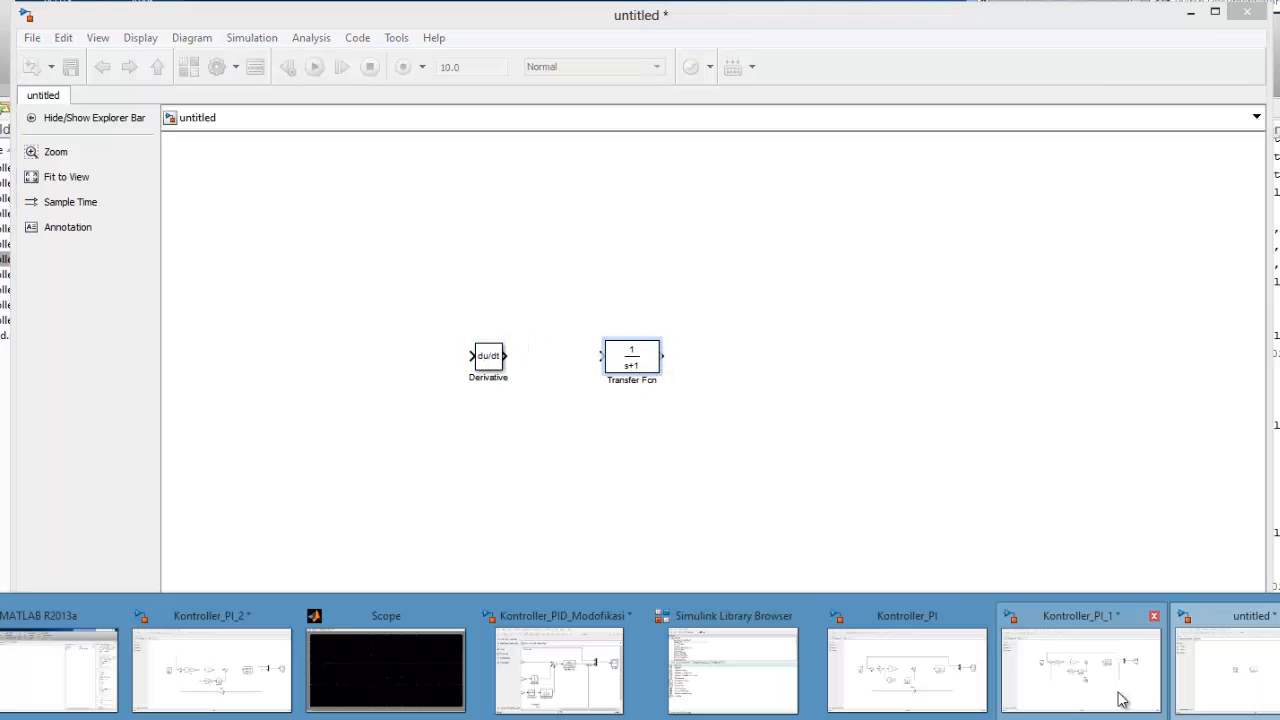
{"action": "left_click", "coordinate": [743, 657]}
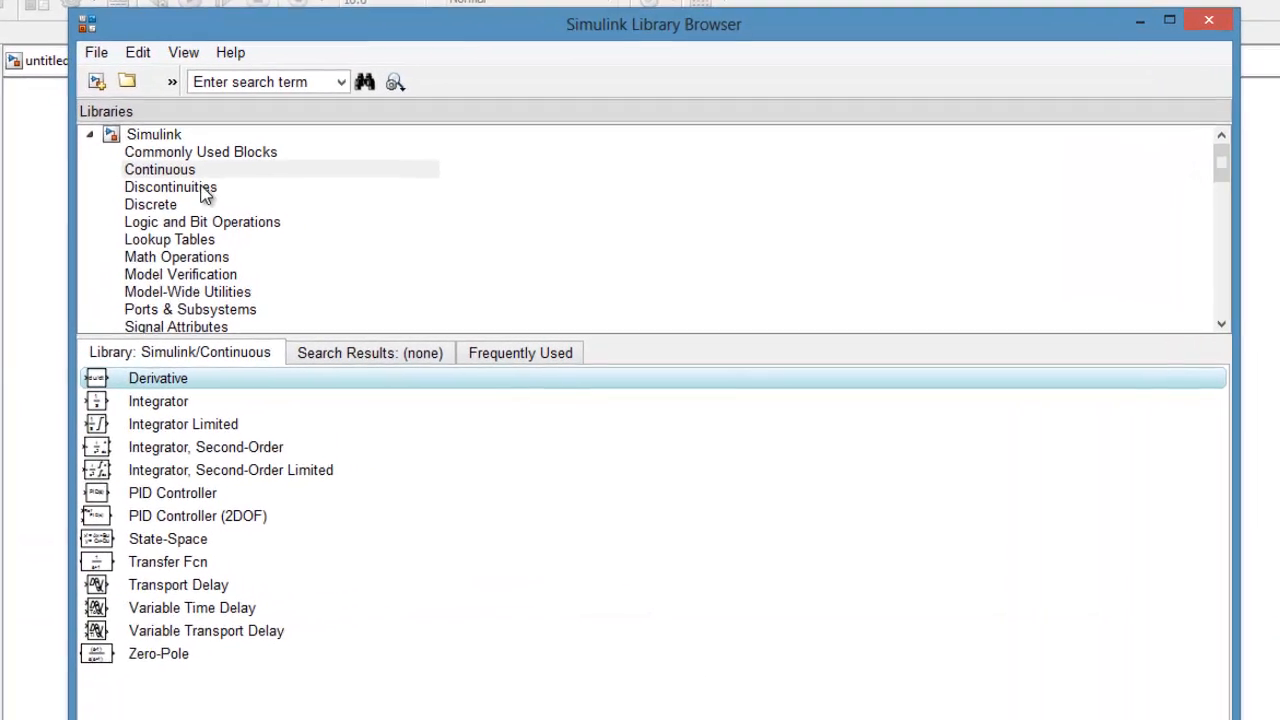
{"action": "left_click", "coordinate": [240, 291]}
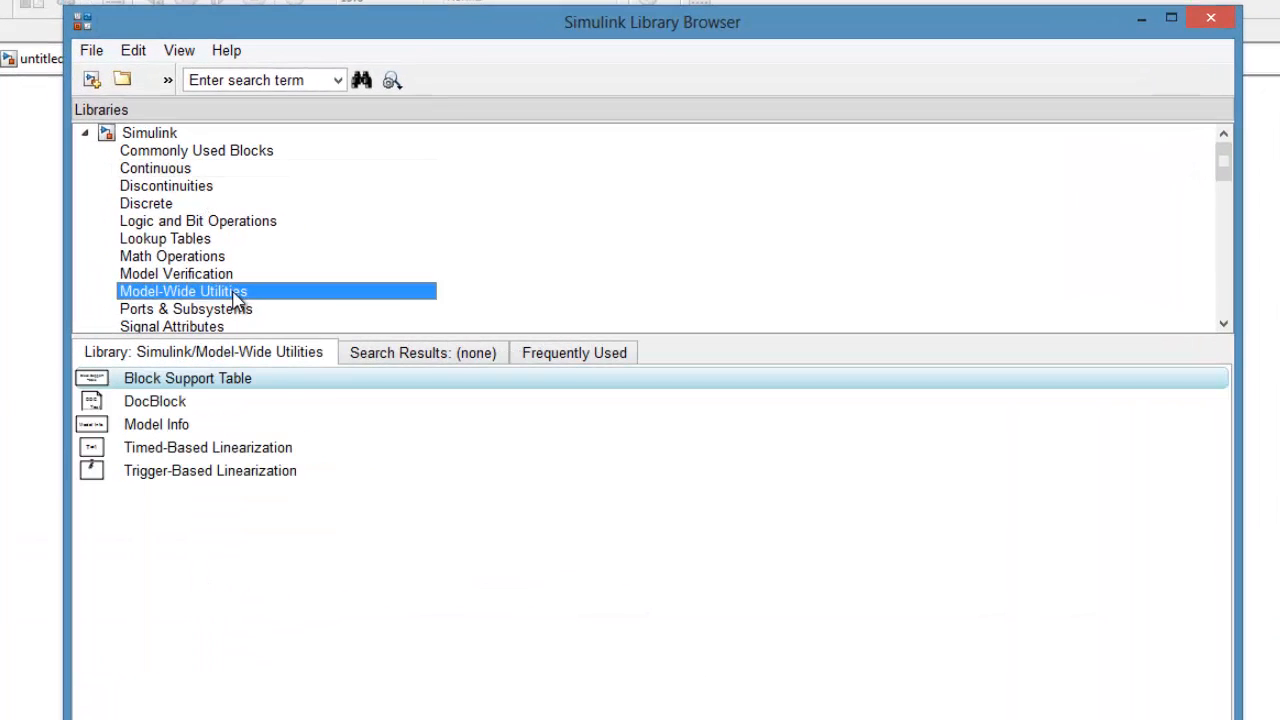
{"action": "scroll", "coordinate": [255, 305], "scroll_direction": "down", "scroll_amount": 3}
{"action": "scroll", "coordinate": [252, 270], "scroll_direction": "down", "scroll_amount": 5}
{"action": "left_click", "coordinate": [250, 200]}
{"action": "scroll", "coordinate": [250, 195], "scroll_direction": "up", "scroll_amount": 8}
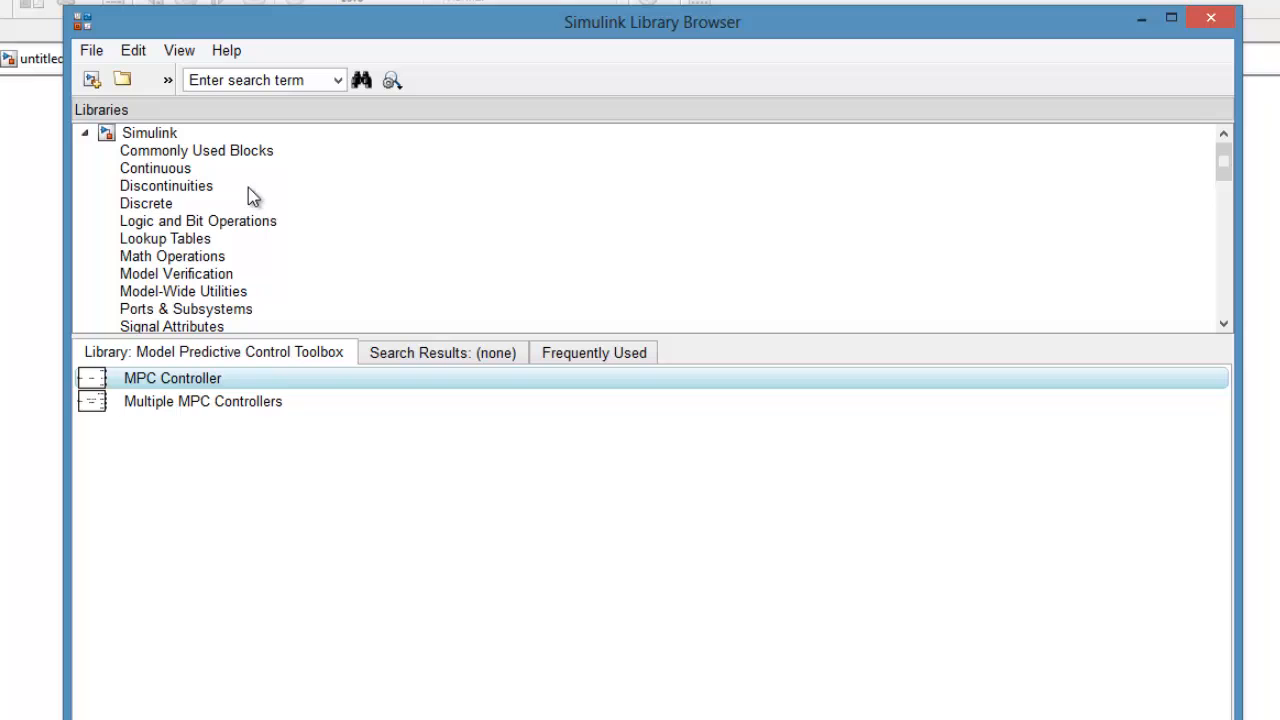
{"action": "left_click", "coordinate": [214, 326]}
{"action": "scroll", "coordinate": [474, 263], "scroll_direction": "down", "scroll_amount": 2}
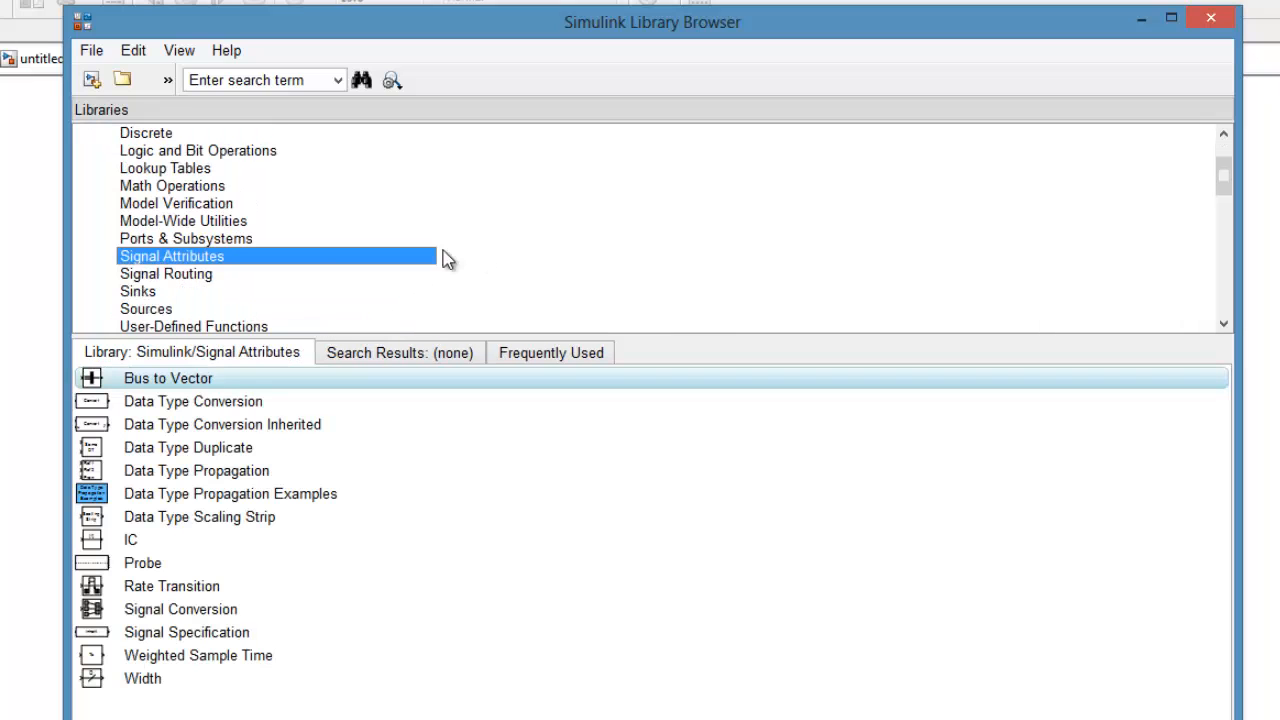
Open the Simulink Sources library and select a source block listed below Sine Wave.
{"action": "left_click", "coordinate": [186, 310]}
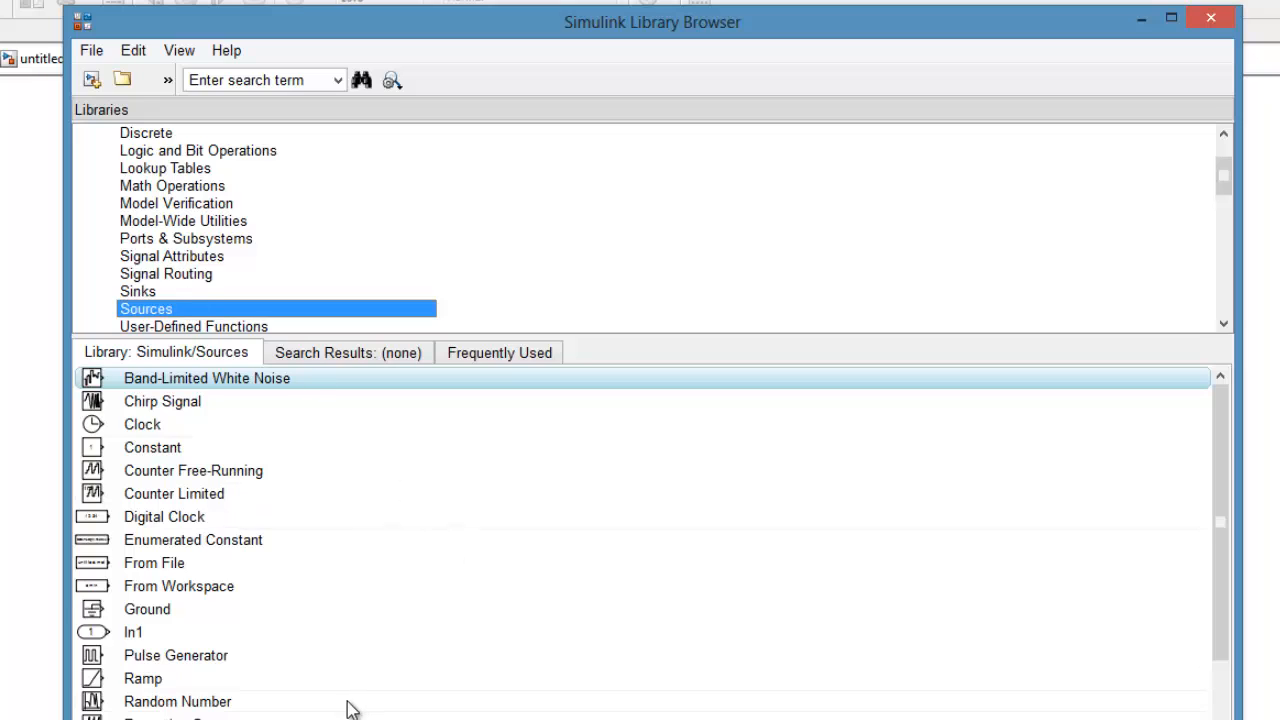
{"action": "scroll", "coordinate": [365, 595], "scroll_direction": "down", "scroll_amount": 1}
{"action": "left_click", "coordinate": [249, 568]}
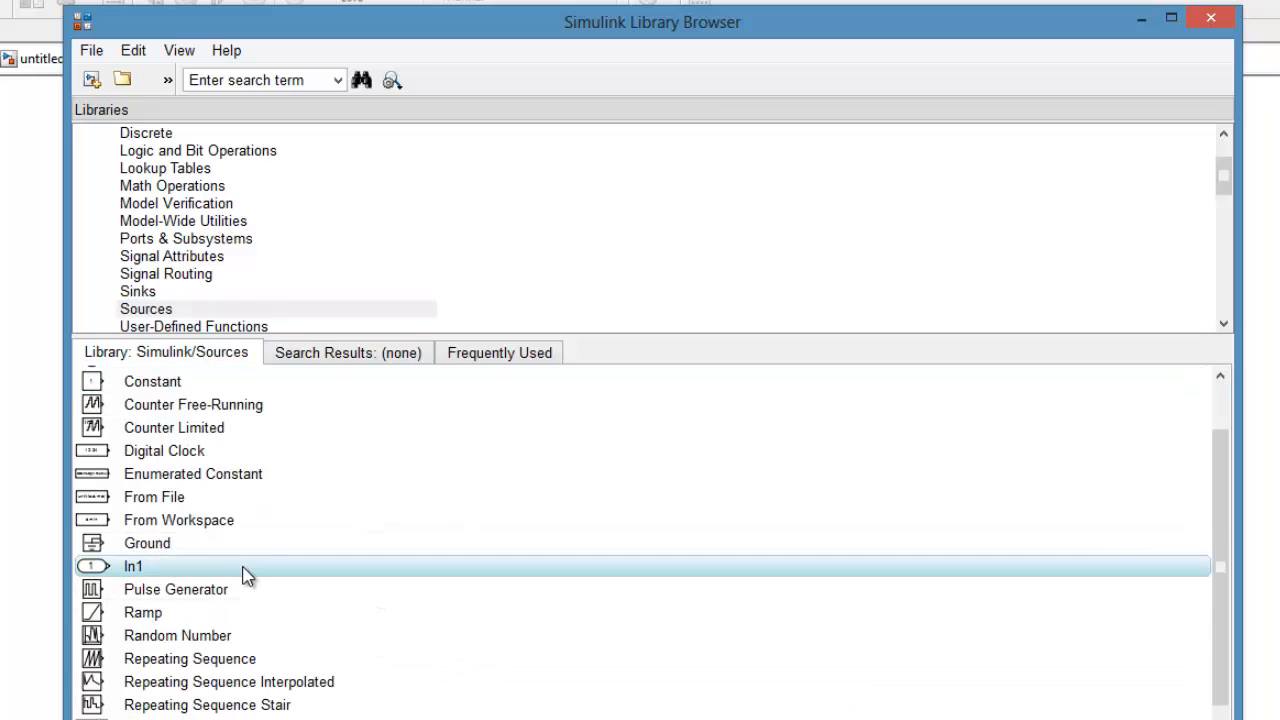
{"action": "scroll", "coordinate": [245, 577], "scroll_direction": "down", "scroll_amount": 1}
{"action": "left_click", "coordinate": [216, 718]}
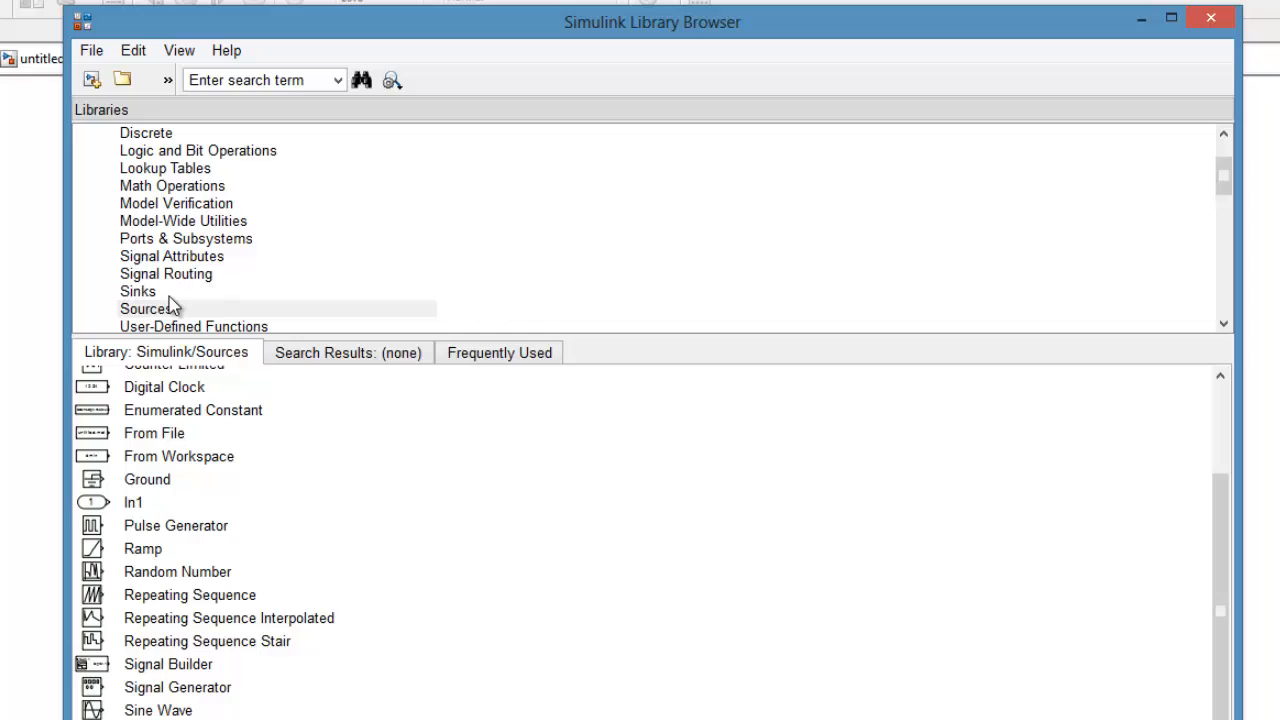
Add a Scope block from the Sinks library to the untitled model.
{"action": "left_click", "coordinate": [138, 291]}
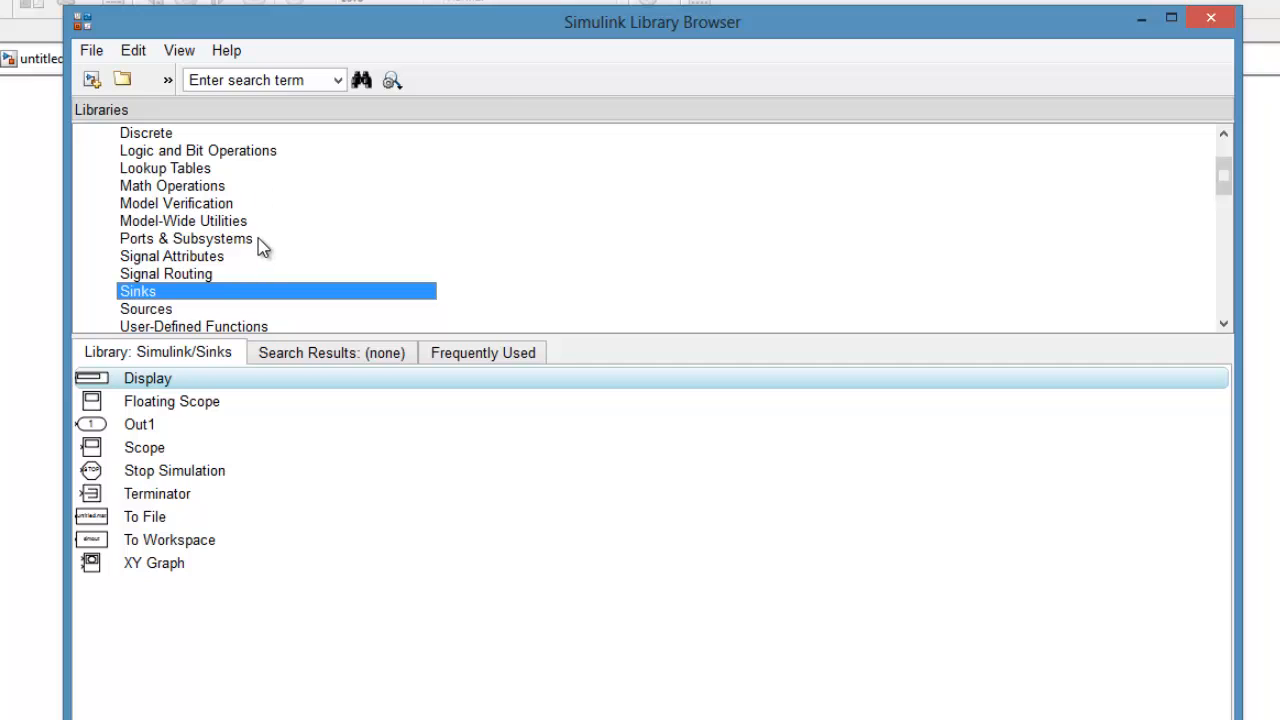
{"action": "left_click", "coordinate": [140, 451]}
{"action": "right_click", "coordinate": [140, 451]}
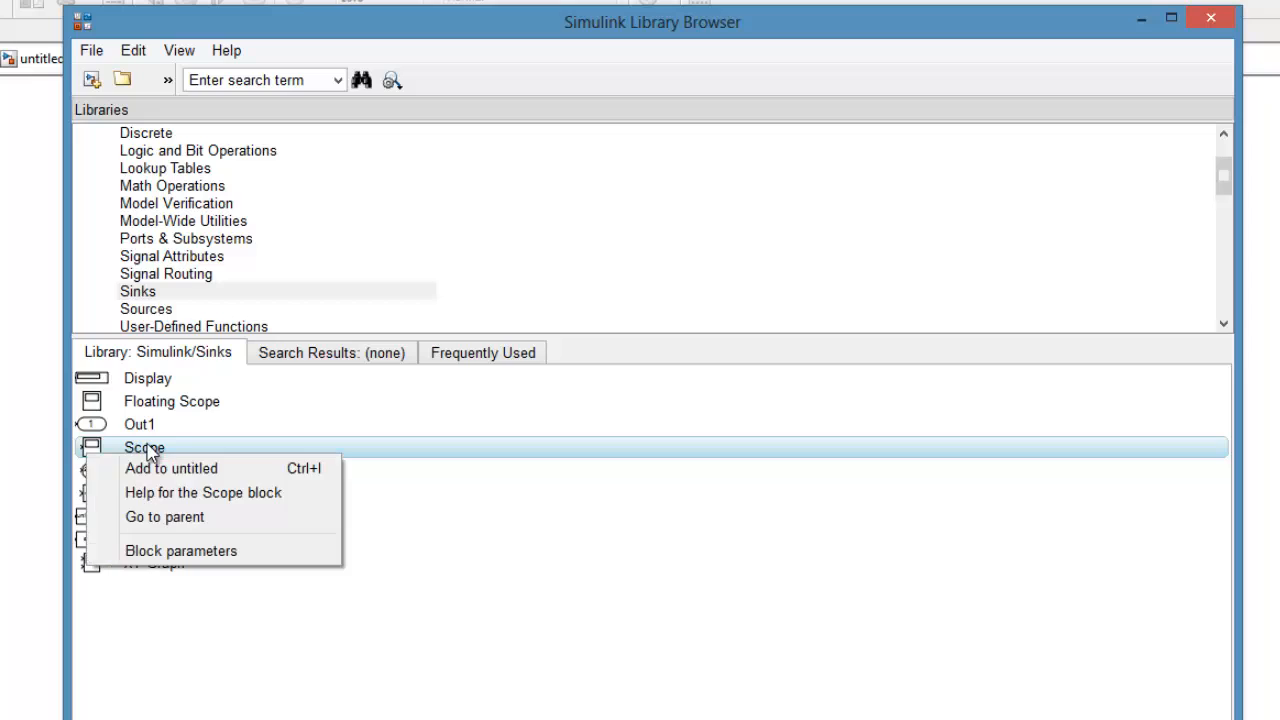
{"action": "left_click", "coordinate": [172, 472]}
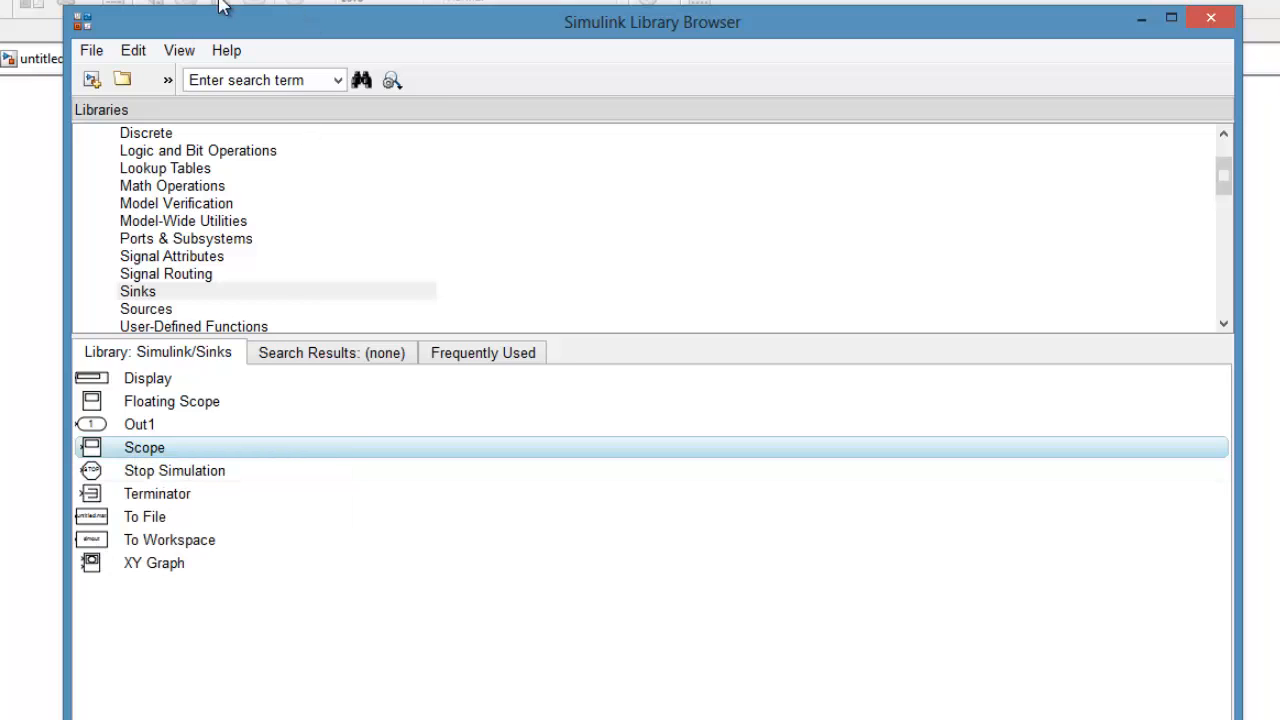
{"action": "left_click", "coordinate": [40, 153]}
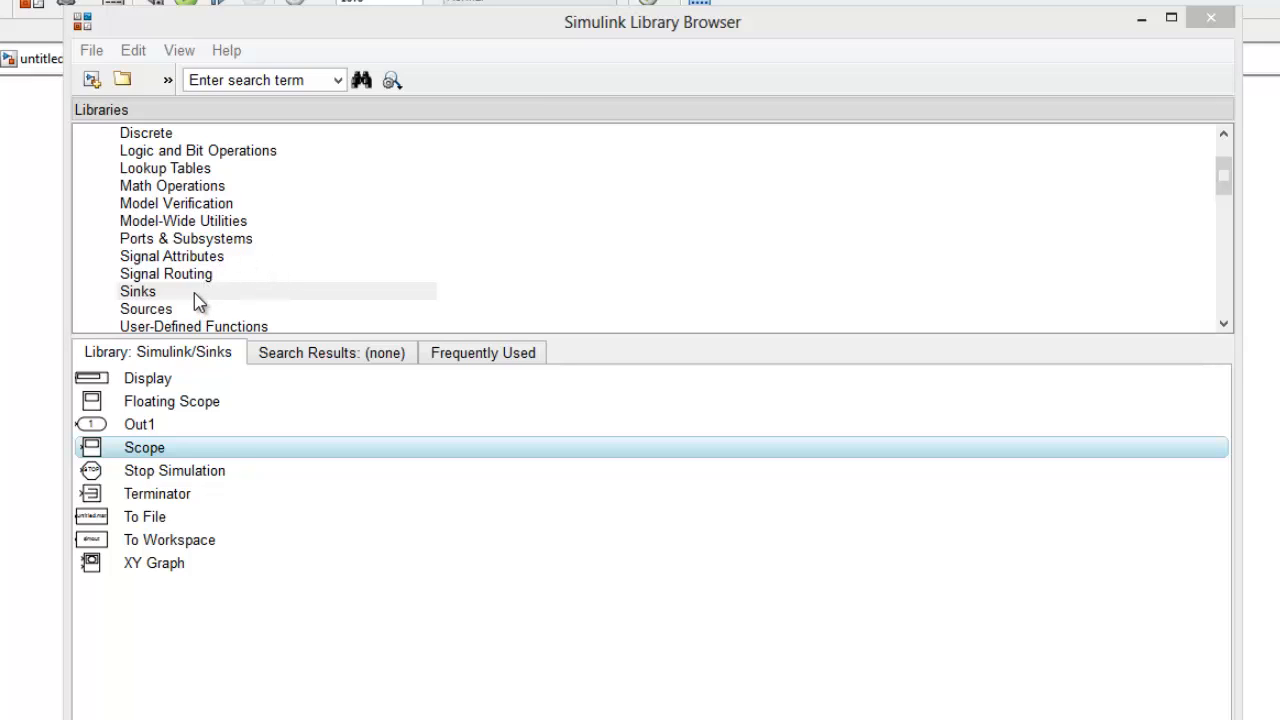
Add a Mux block from the Signal Routing library to the untitled model.
{"action": "left_click", "coordinate": [196, 256]}
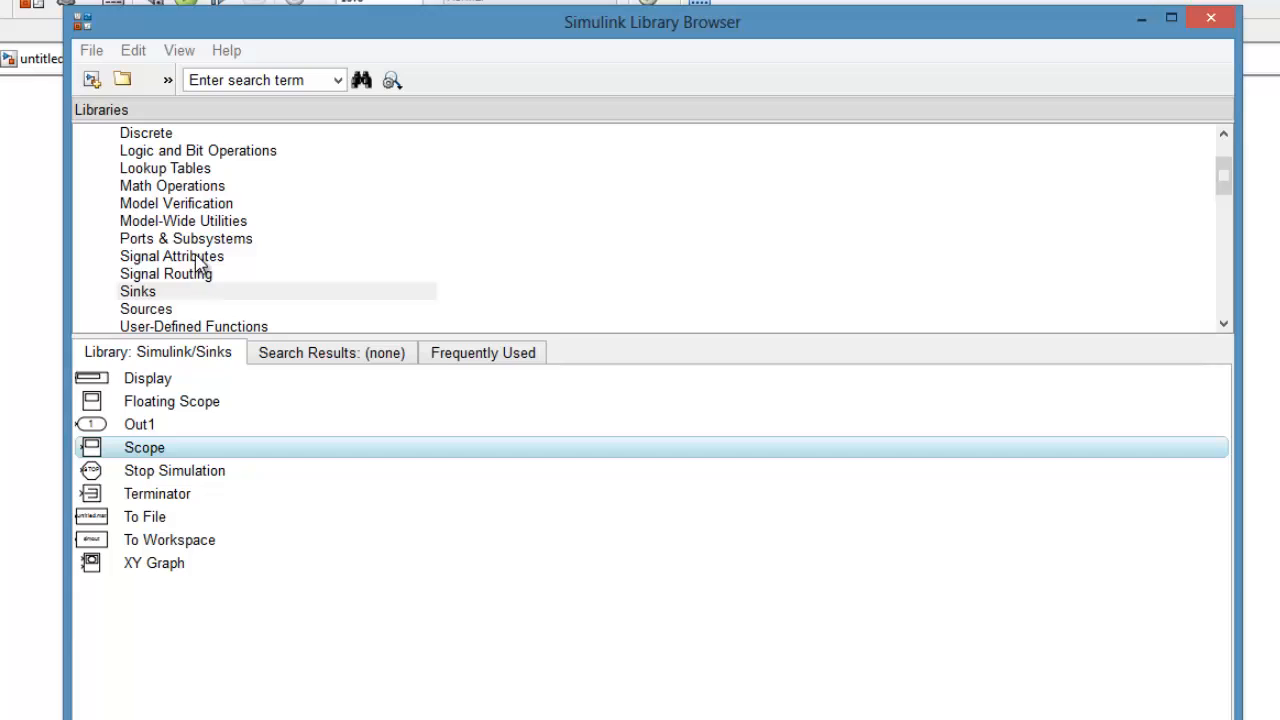
{"action": "left_click", "coordinate": [198, 258]}
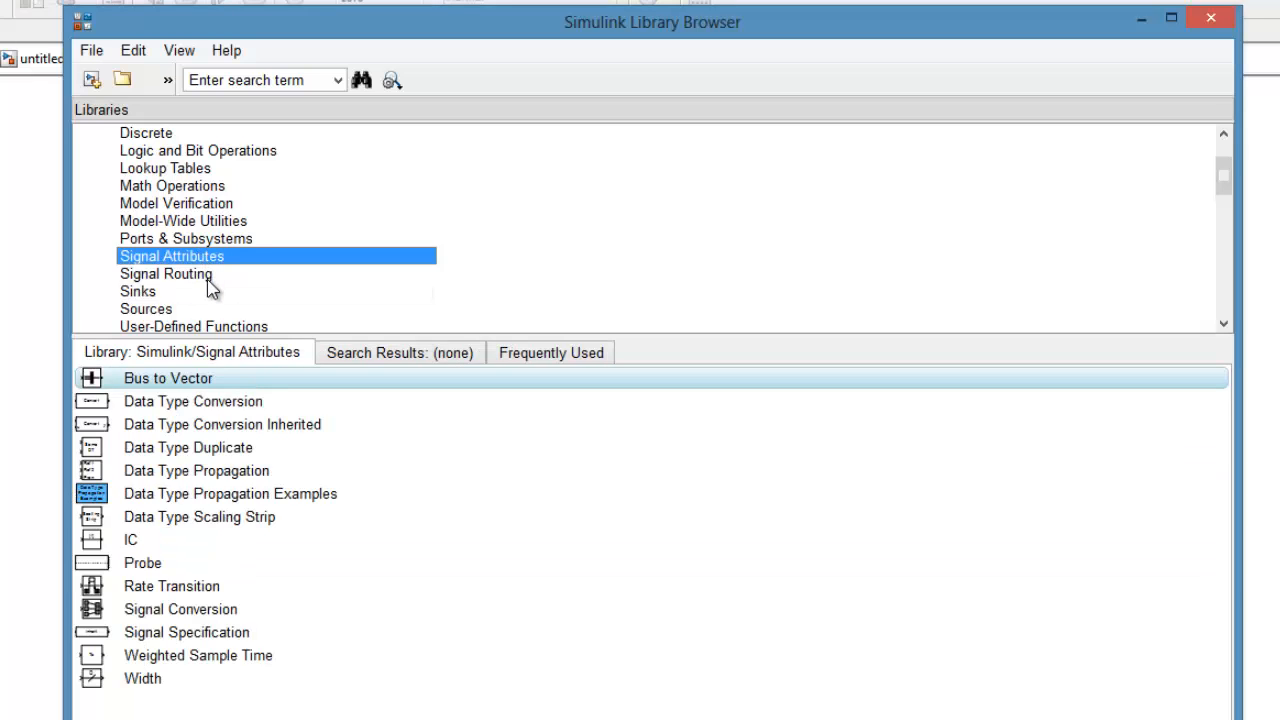
{"action": "left_click", "coordinate": [209, 278]}
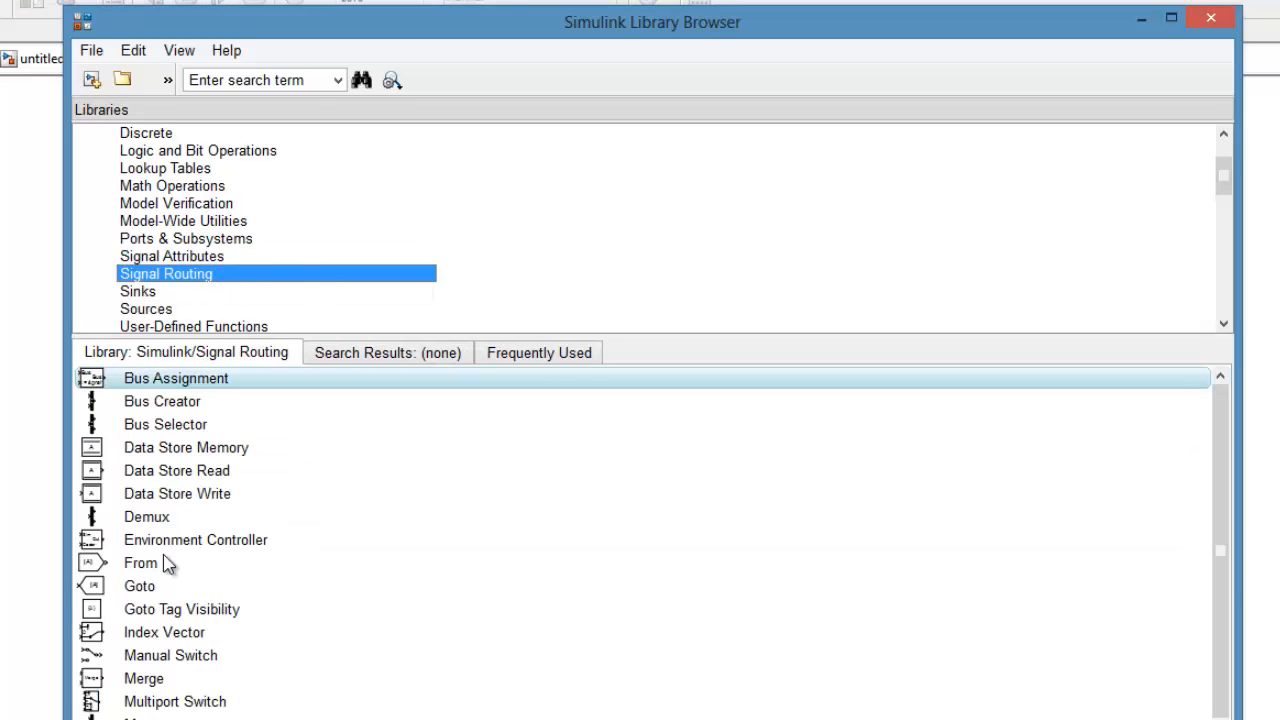
{"action": "left_click", "coordinate": [150, 702]}
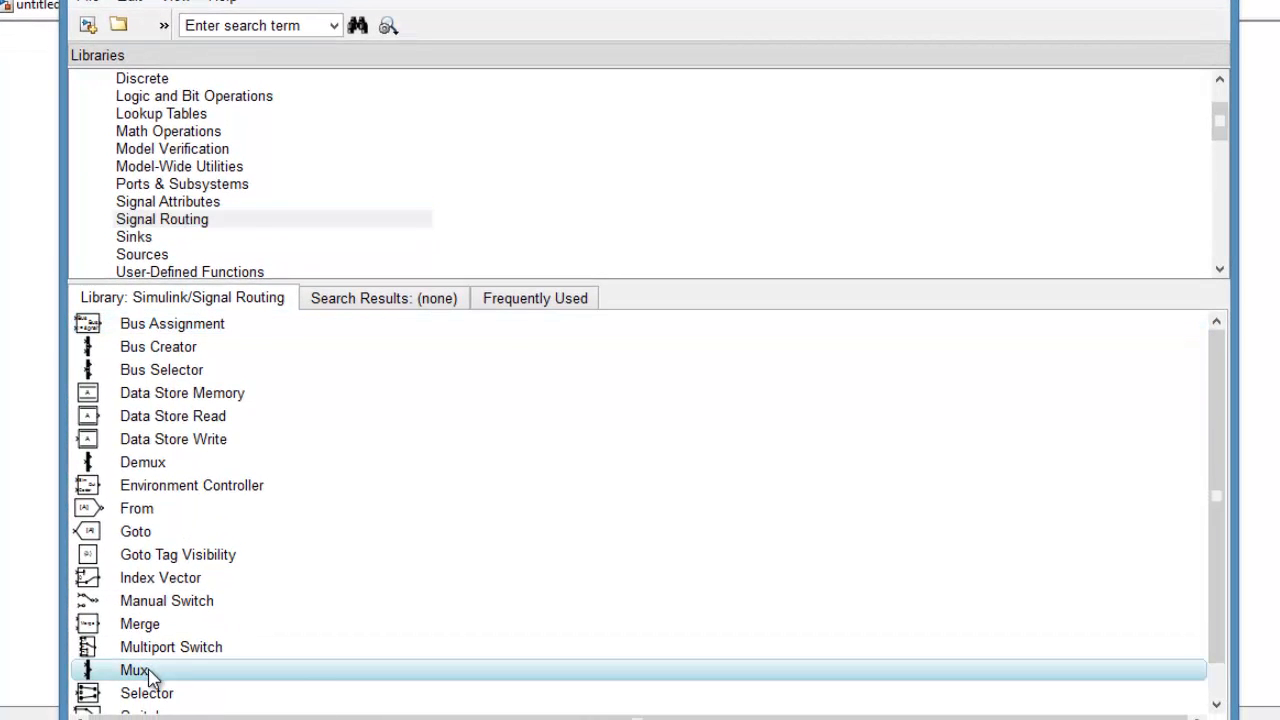
{"action": "right_click", "coordinate": [148, 676]}
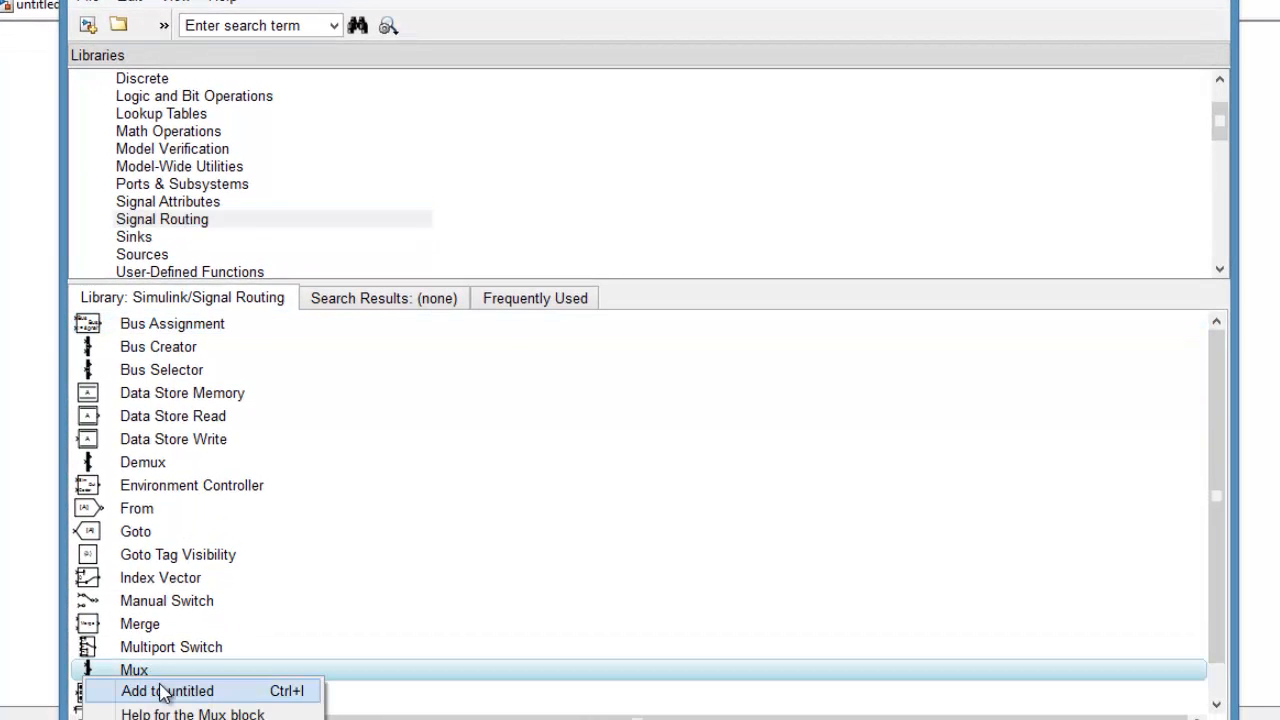
{"action": "left_click", "coordinate": [165, 692]}
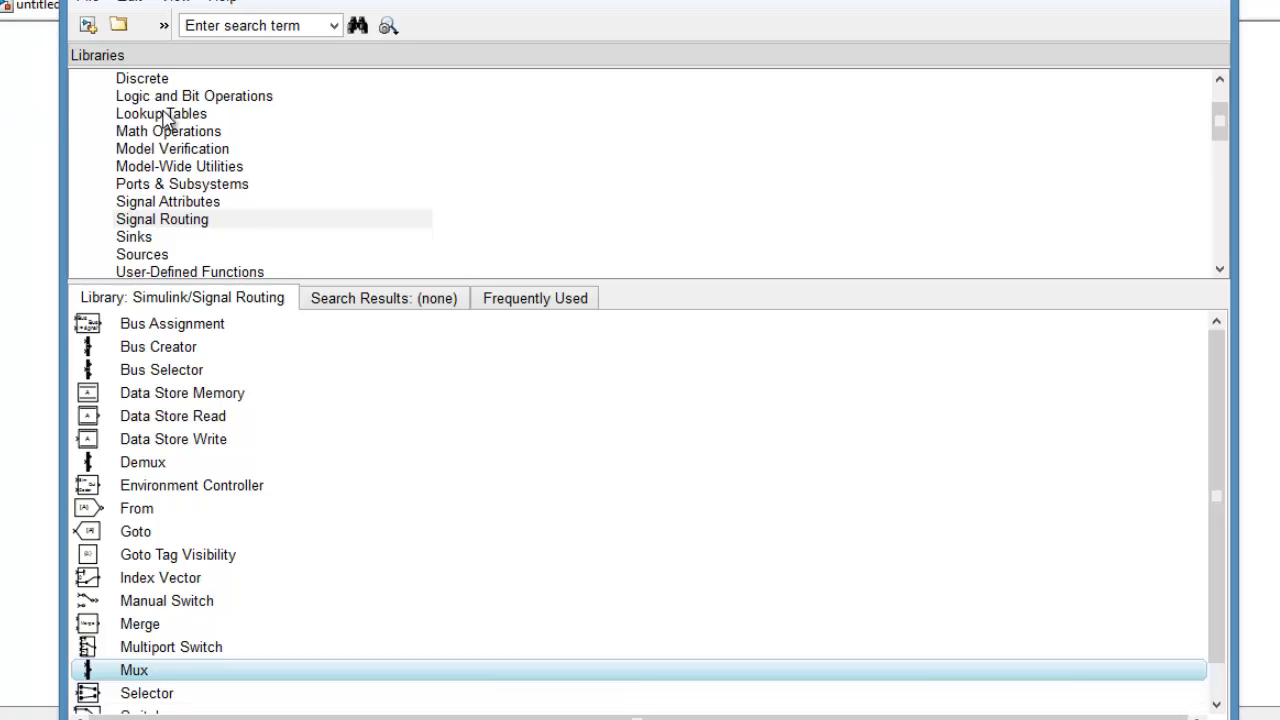
Add a Gain block from the Math Operations library to the untitled model.
{"action": "left_click", "coordinate": [212, 133]}
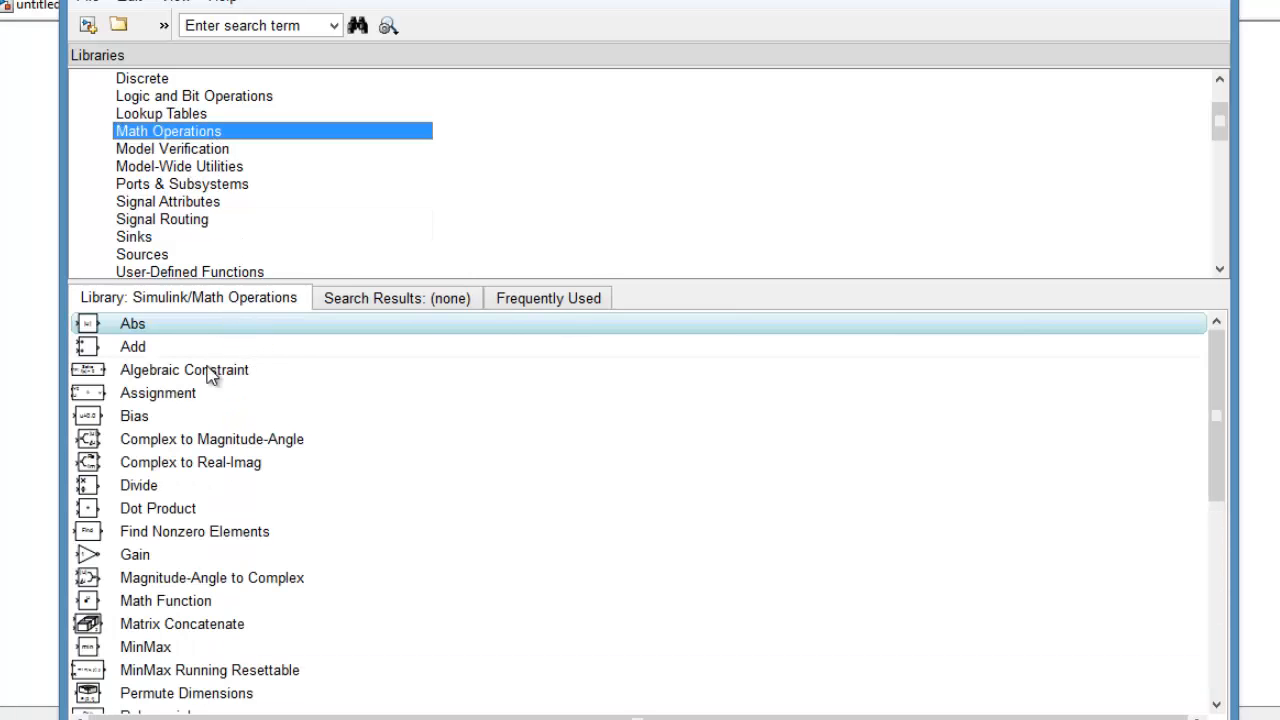
{"action": "left_click", "coordinate": [92, 557]}
{"action": "right_click", "coordinate": [105, 560]}
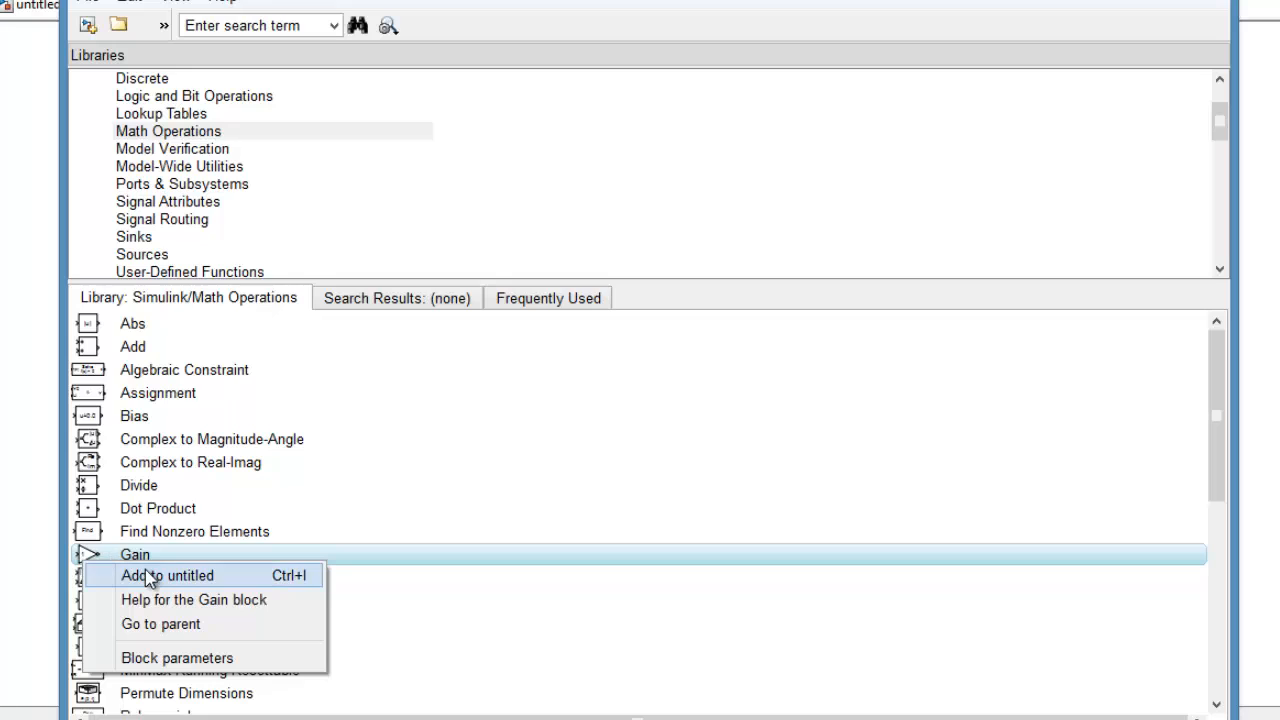
{"action": "left_click", "coordinate": [145, 575]}
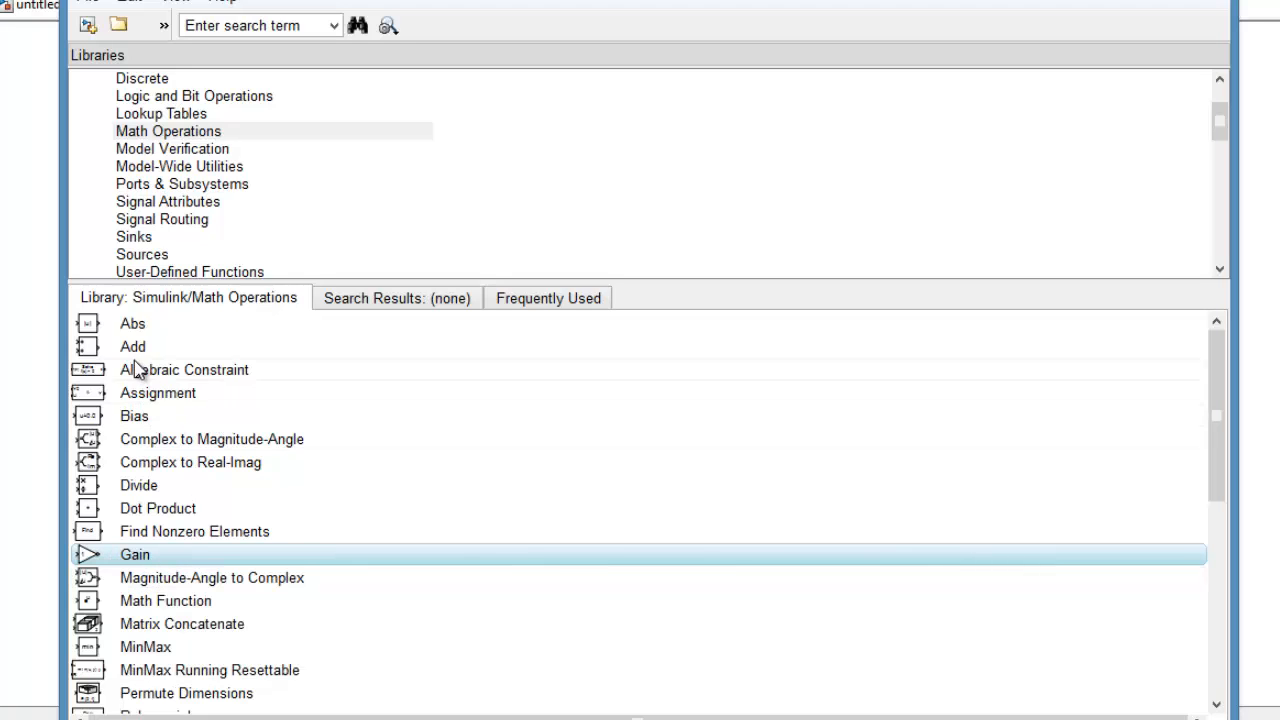
Add a Sum block from the Math Operations library to the untitled model.
{"action": "left_click", "coordinate": [232, 647]}
{"action": "scroll", "coordinate": [232, 630], "scroll_direction": "down", "scroll_amount": 3}
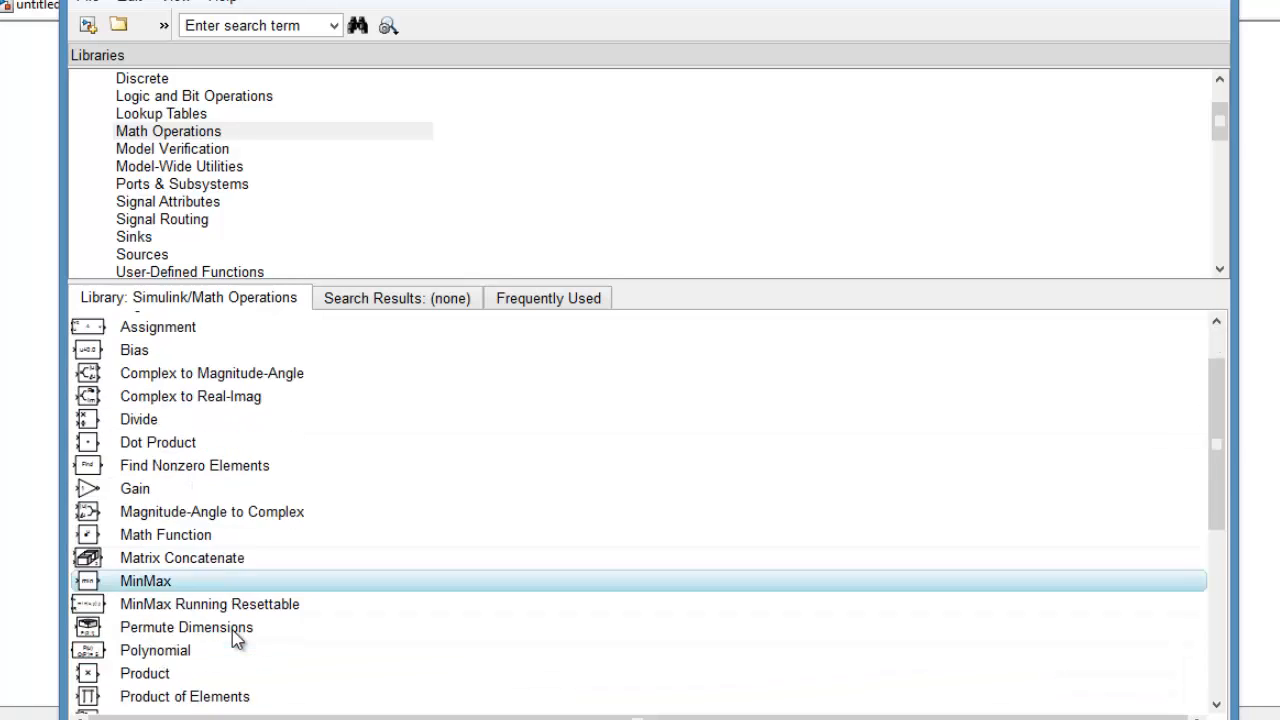
{"action": "scroll", "coordinate": [215, 650], "scroll_direction": "down", "scroll_amount": 1}
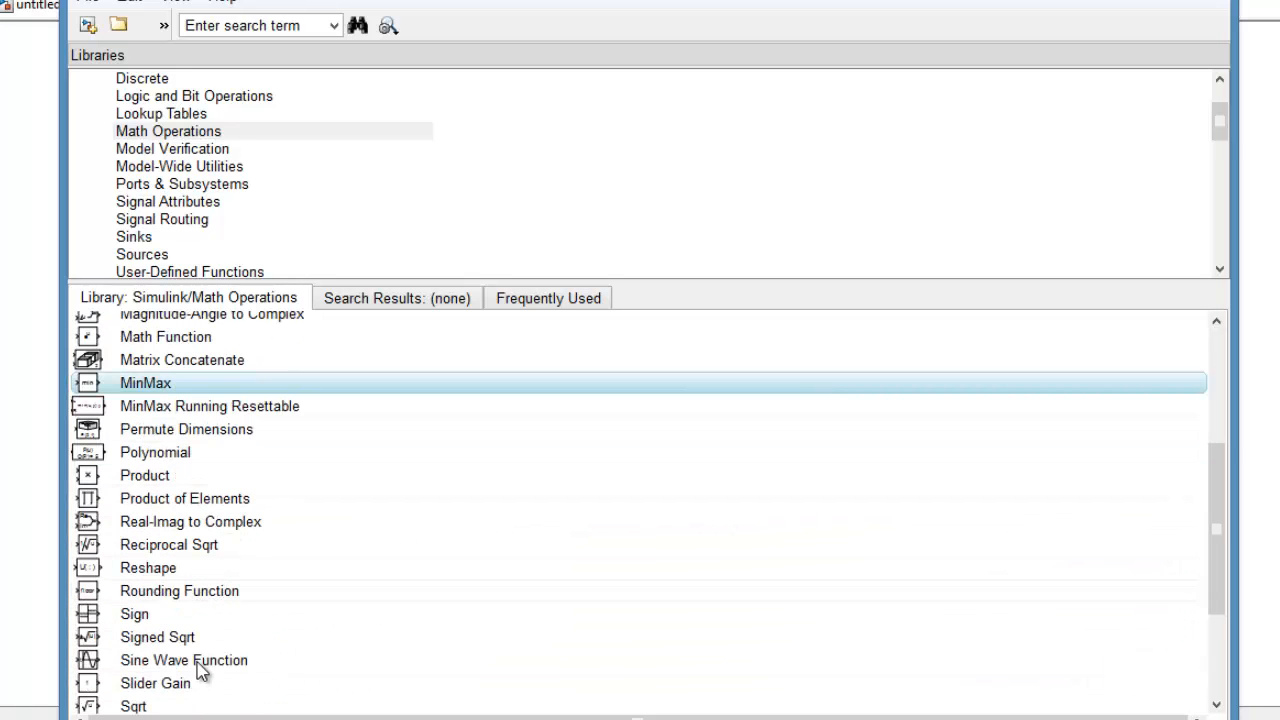
{"action": "scroll", "coordinate": [200, 655], "scroll_direction": "up", "scroll_amount": 3}
{"action": "scroll", "coordinate": [190, 640], "scroll_direction": "down", "scroll_amount": 4}
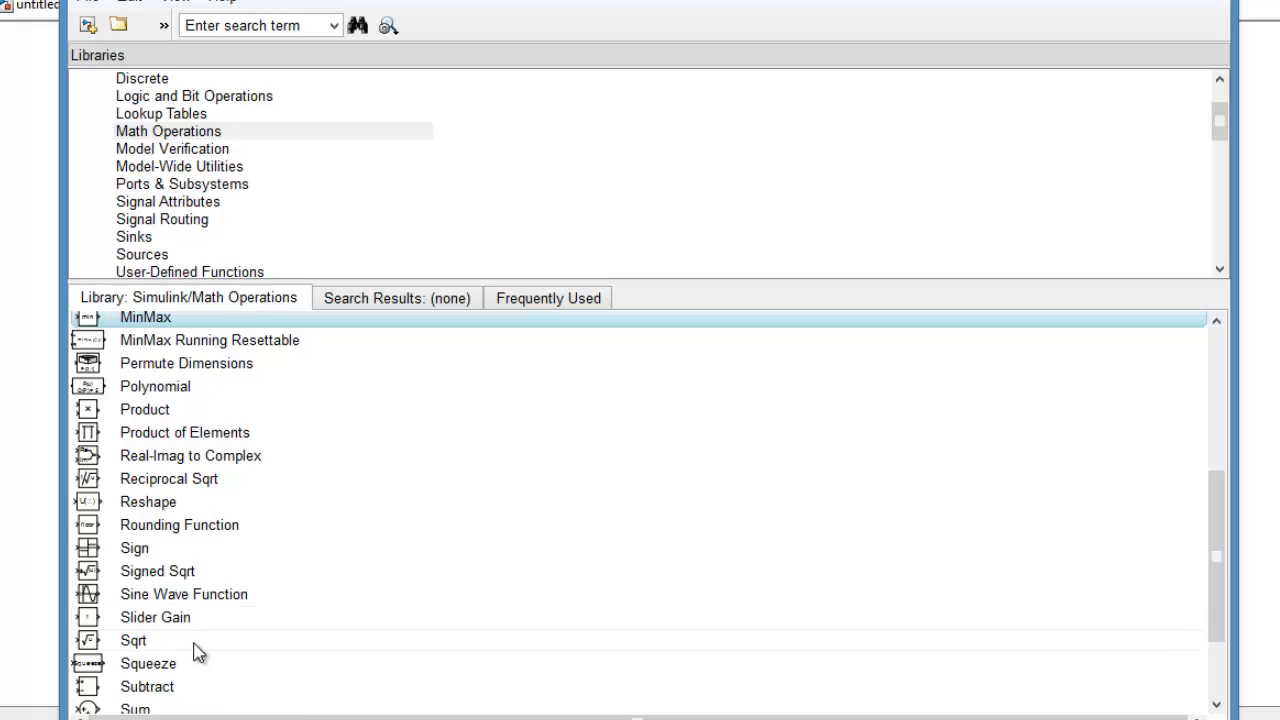
{"action": "scroll", "coordinate": [200, 652], "scroll_direction": "down", "scroll_amount": 2}
{"action": "left_click", "coordinate": [136, 586]}
{"action": "right_click", "coordinate": [135, 588]}
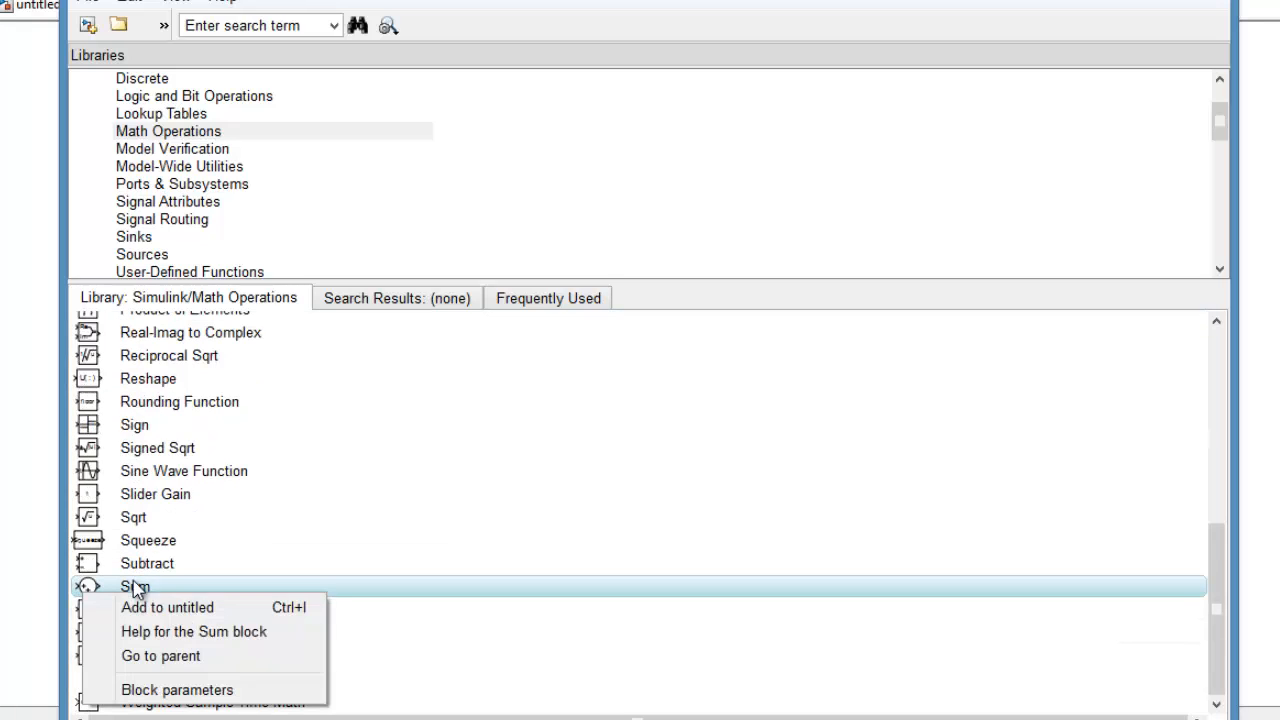
{"action": "left_click", "coordinate": [178, 608]}
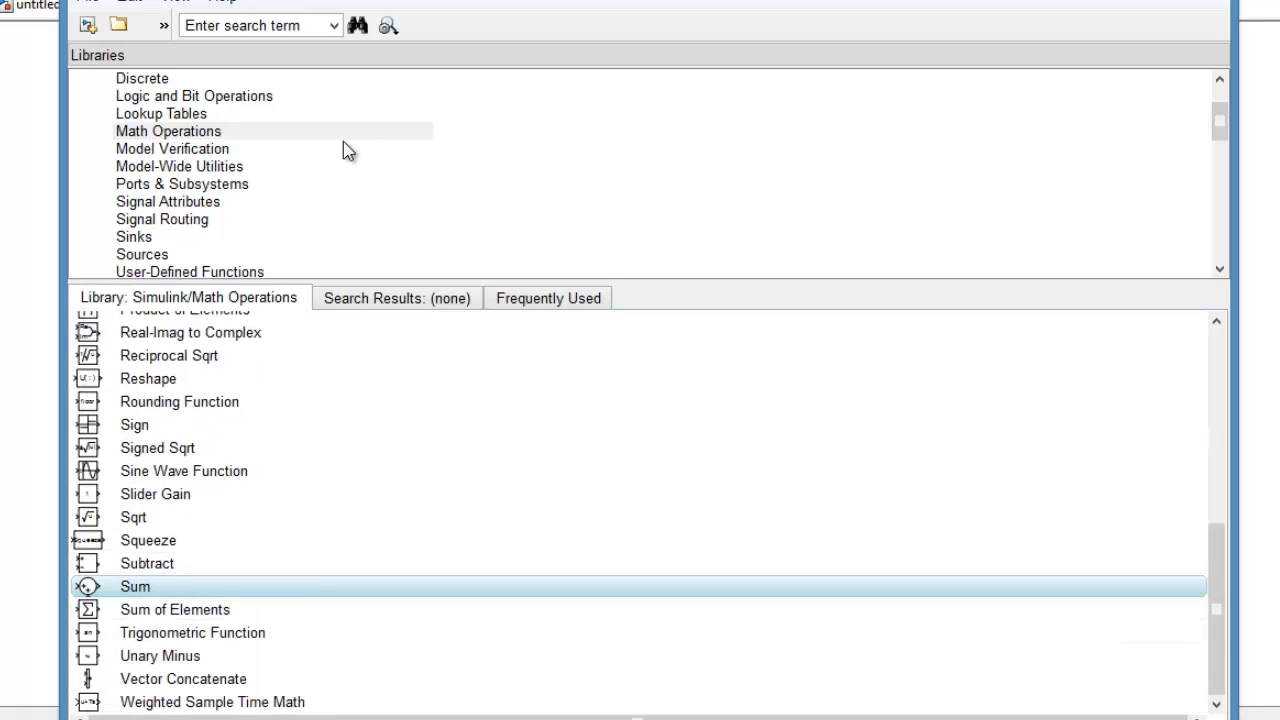
Switch to the untitled model window and move the Derivative, Sum and Gain blocks clear of the stacked blocks.
{"action": "left_click", "coordinate": [42, 143]}
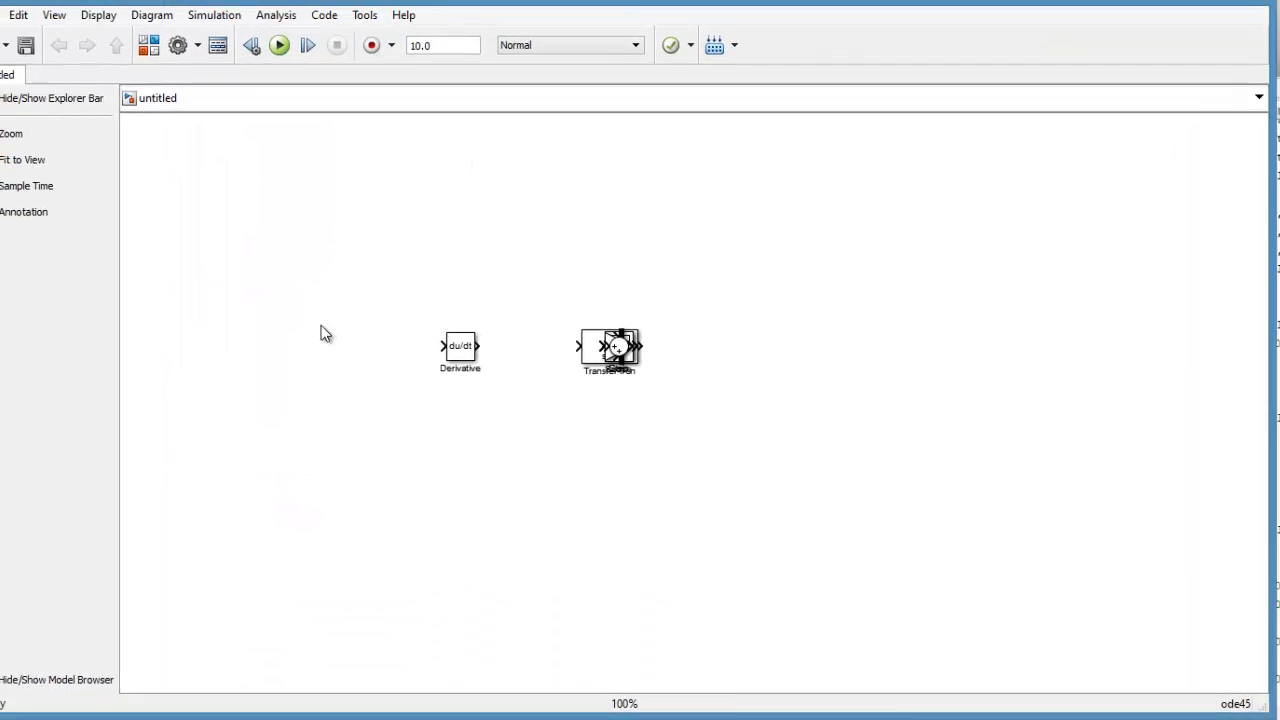
{"action": "left_click_drag", "start_coordinate": [474, 368], "coordinate": [430, 346]}
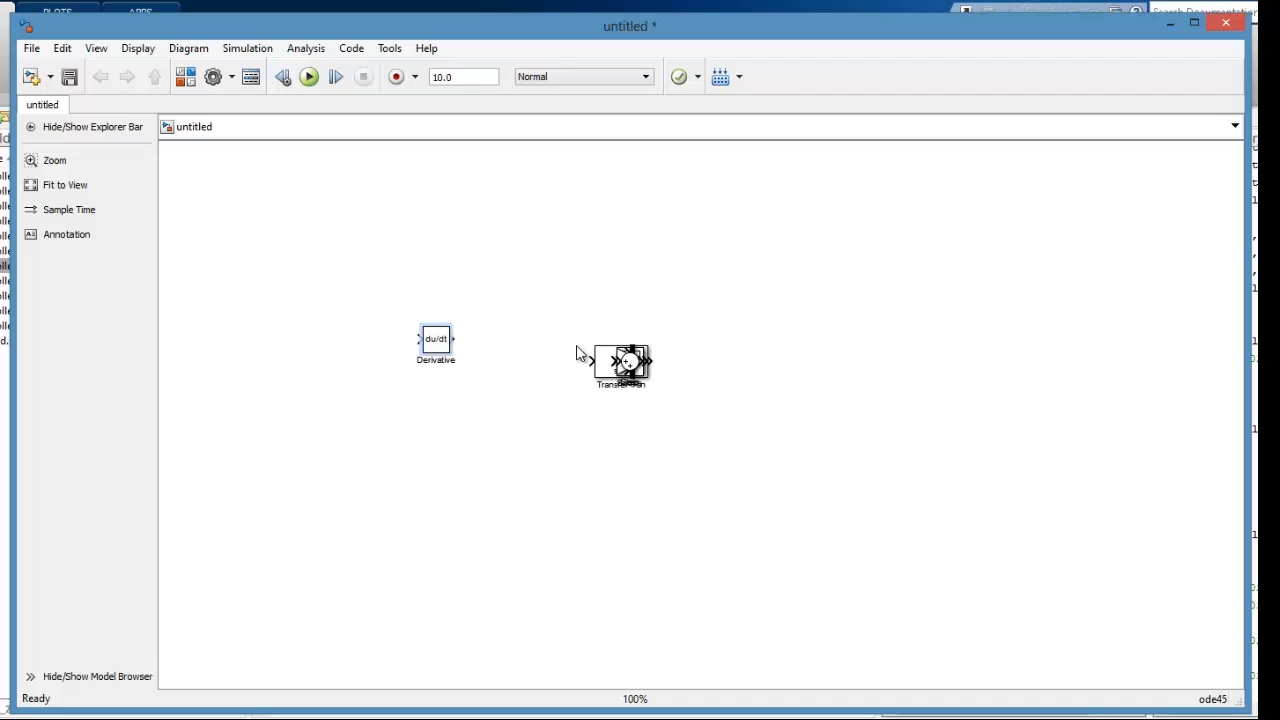
{"action": "left_click_drag", "start_coordinate": [586, 358], "coordinate": [650, 362]}
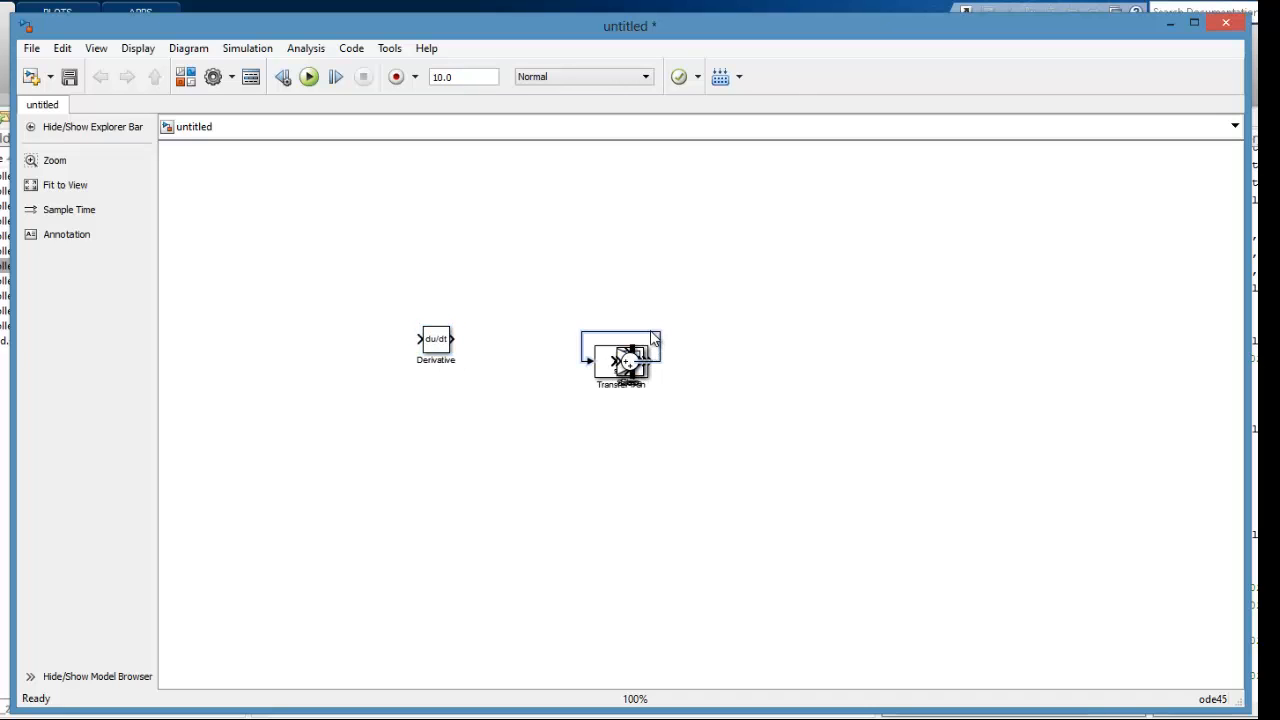
{"action": "key", "text": "Delete"}
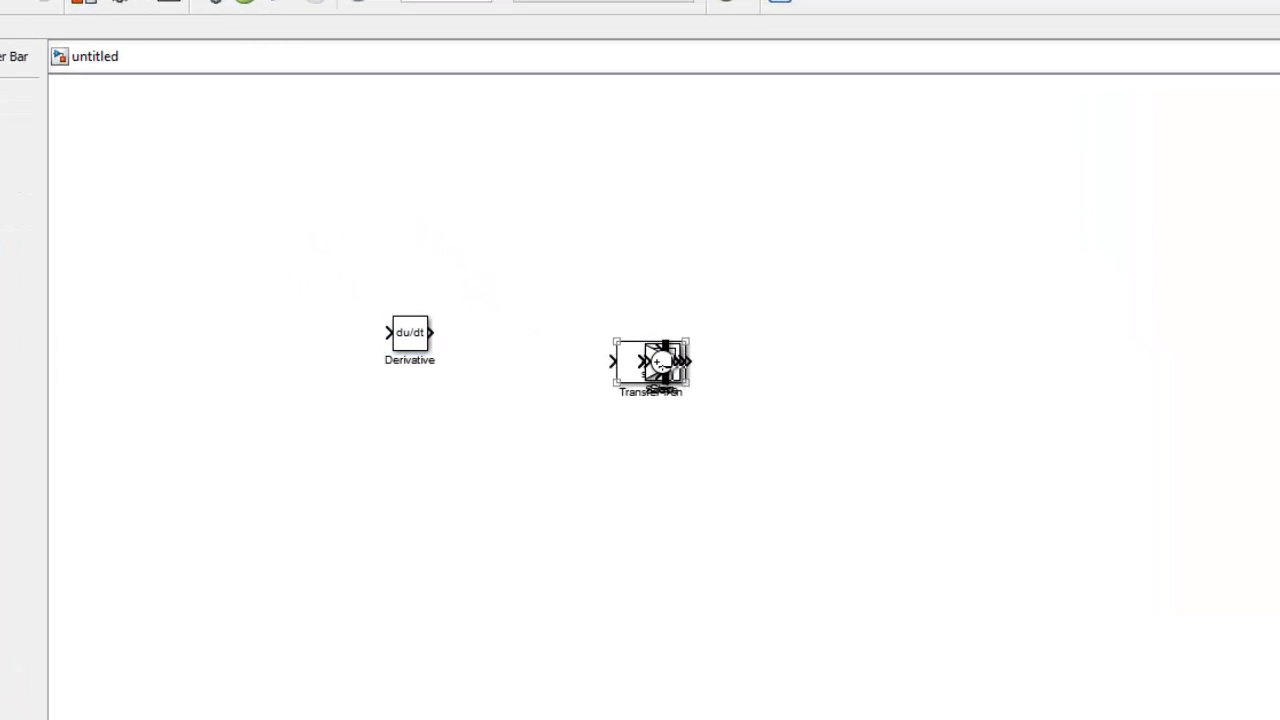
{"action": "left_click_drag", "start_coordinate": [671, 368], "coordinate": [321, 477]}
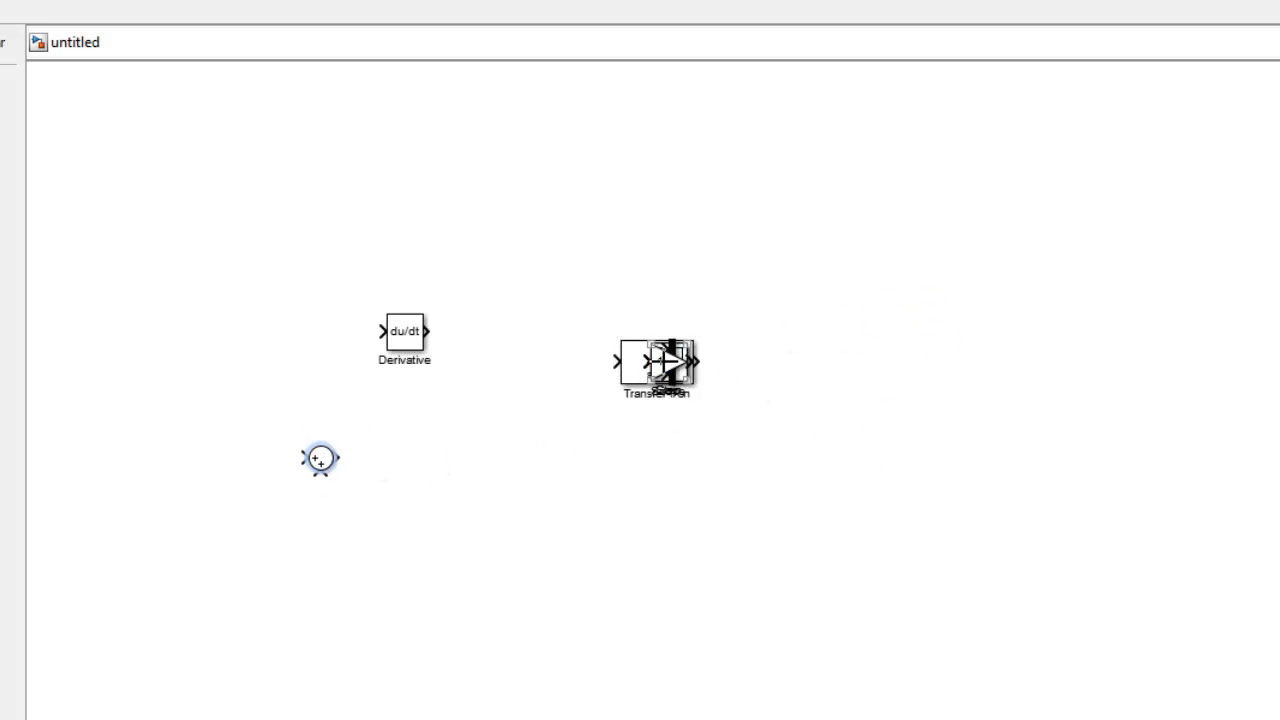
{"action": "left_click", "coordinate": [664, 362]}
{"action": "left_click", "coordinate": [704, 459]}
{"action": "left_click_drag", "start_coordinate": [666, 362], "coordinate": [548, 500]}
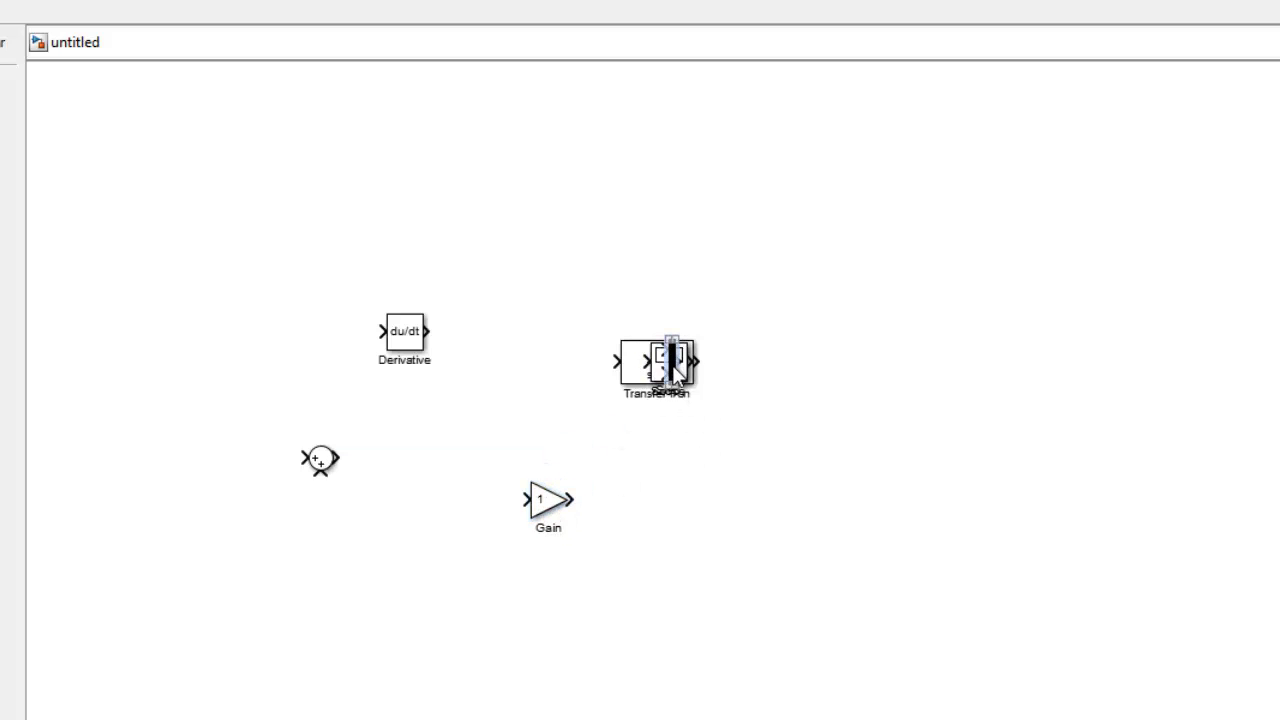
Spread out the remaining stacked Mux, Transfer Fcn, Step and Scope blocks so that none overlap.
{"action": "left_click_drag", "start_coordinate": [672, 365], "coordinate": [893, 230]}
{"action": "left_click_drag", "start_coordinate": [690, 372], "coordinate": [677, 343]}
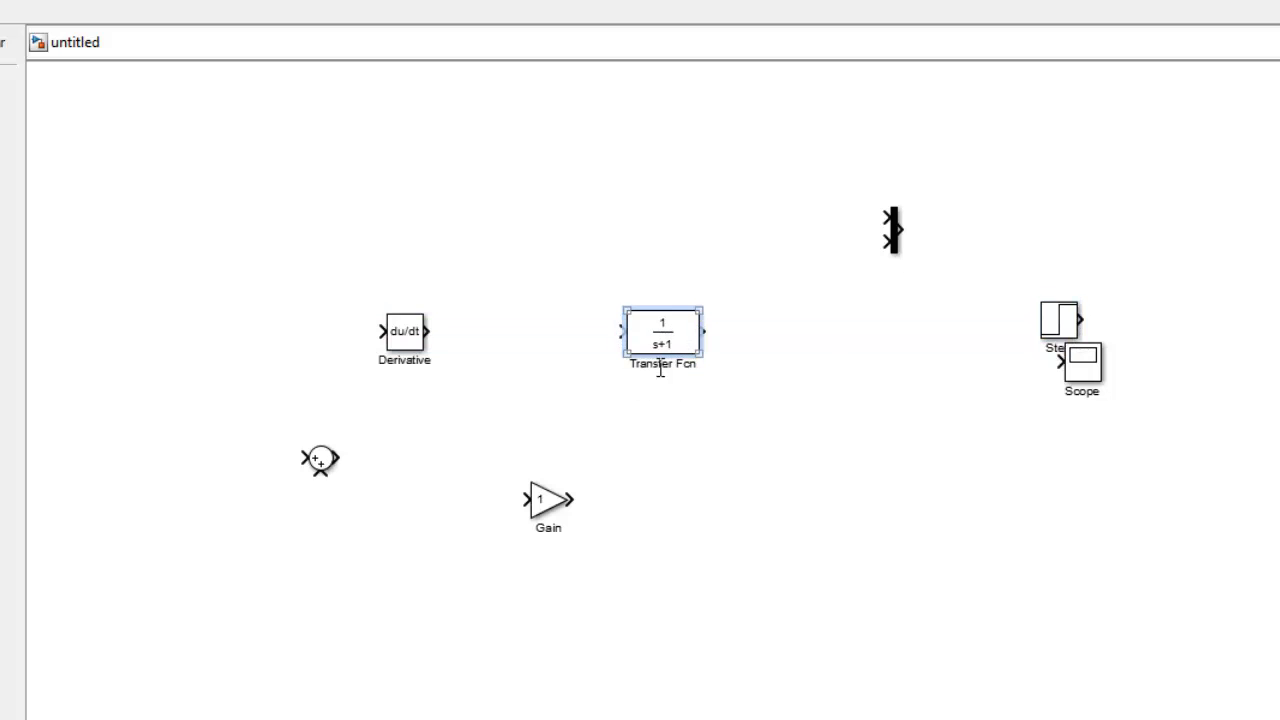
{"action": "left_click_drag", "start_coordinate": [1085, 367], "coordinate": [1175, 322]}
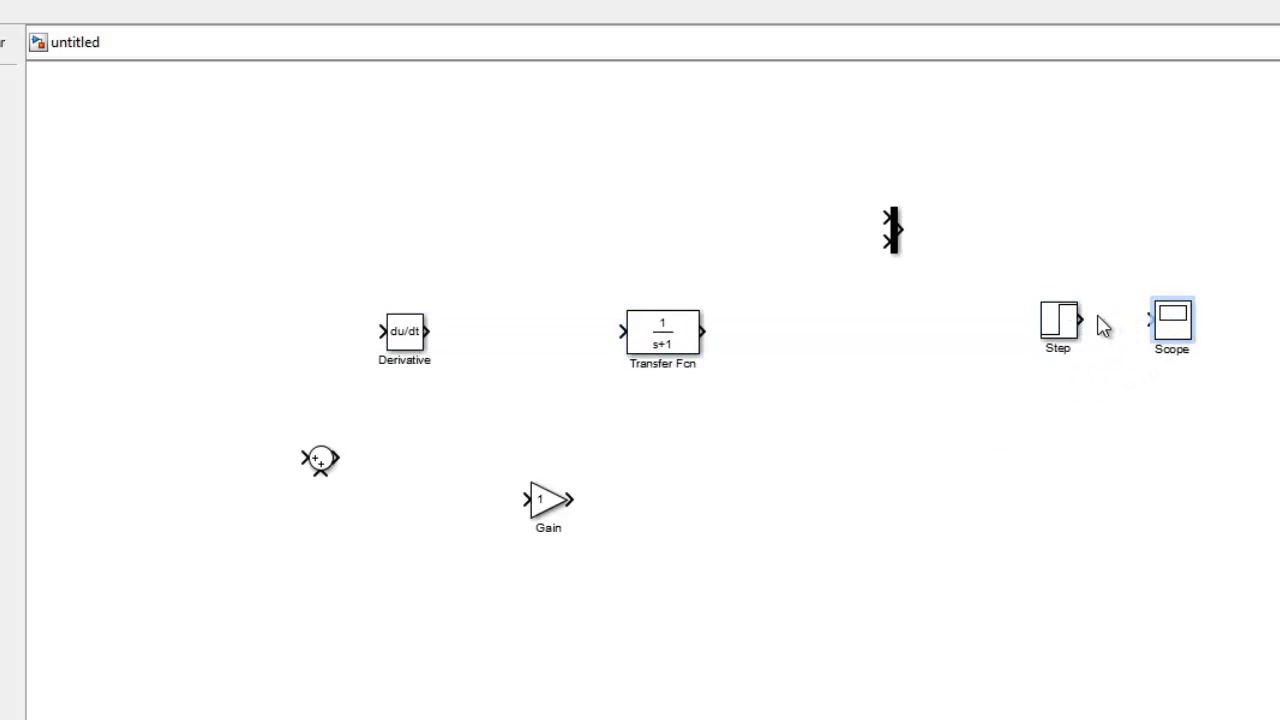
{"action": "left_click", "coordinate": [1077, 327]}
{"action": "left_click_drag", "start_coordinate": [1077, 327], "coordinate": [1059, 357]}
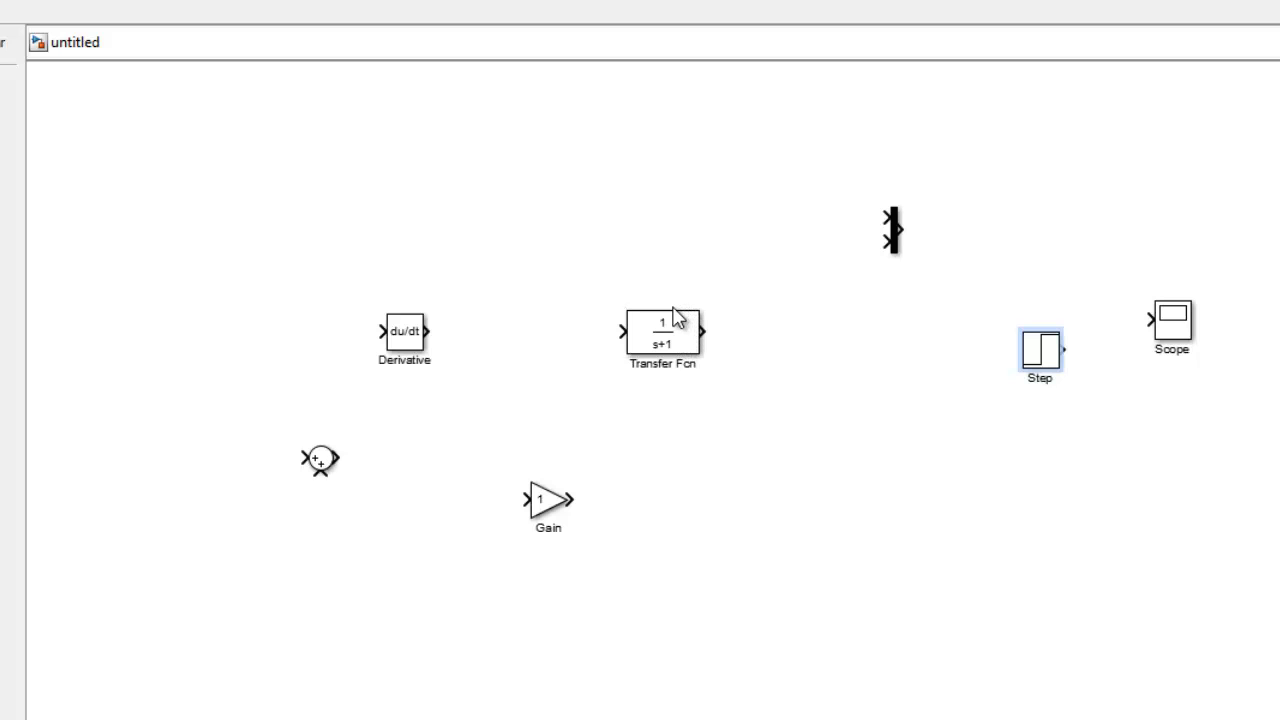
Set the Transfer Fcn block's numerator coefficients to [5] and denominator coefficients to [1 20 0].
{"action": "double_click", "coordinate": [677, 335]}
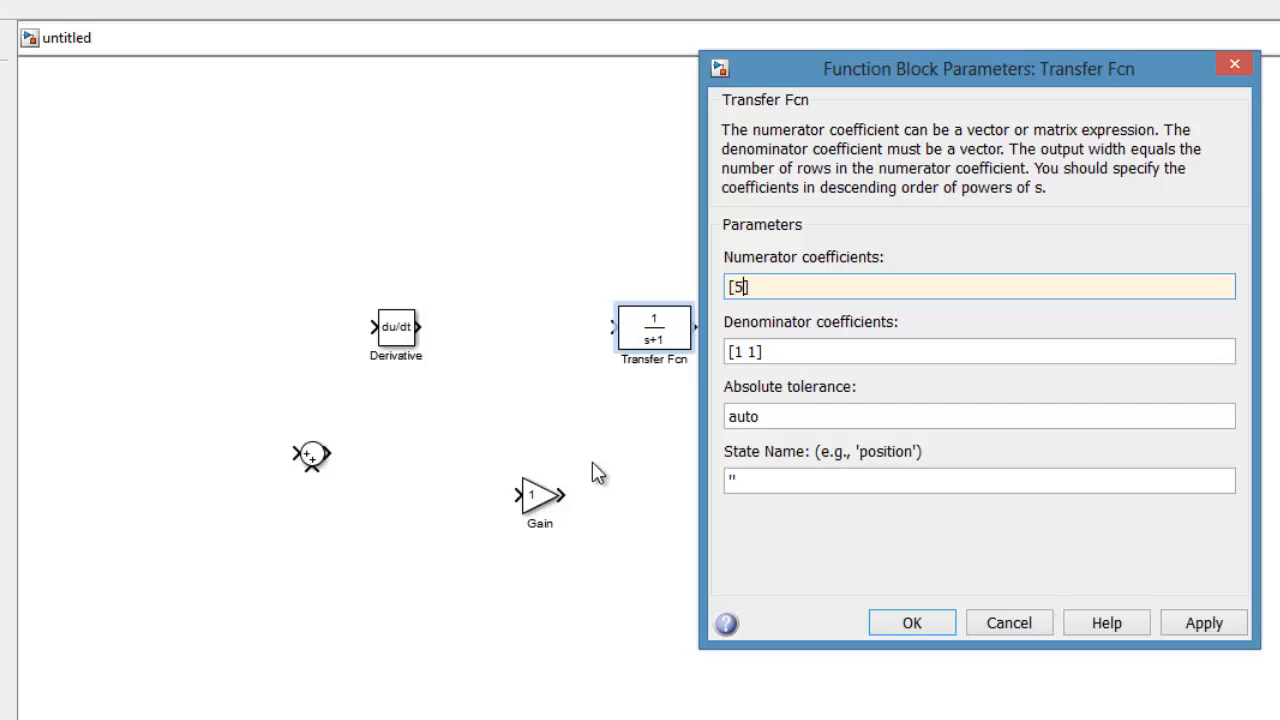
{"action": "triple_click", "coordinate": [749, 352]}
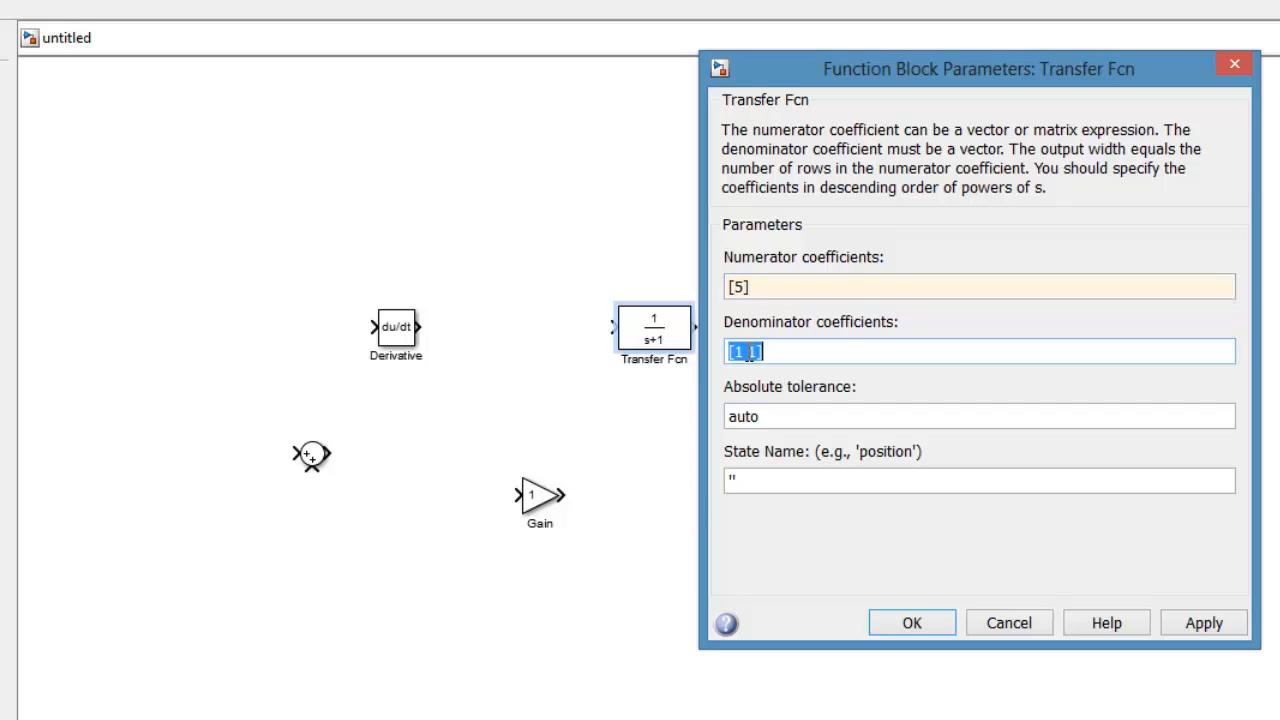
{"action": "left_click", "coordinate": [748, 355]}
{"action": "type", "text": "20 0"}
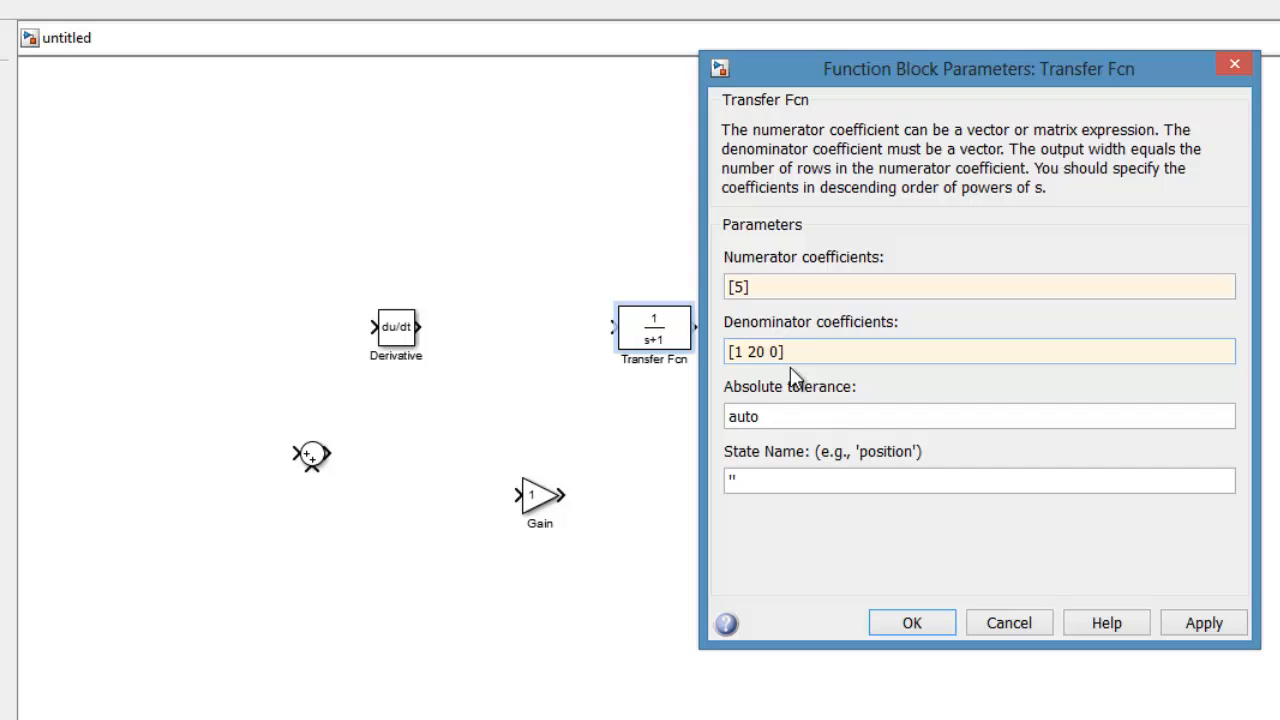
{"action": "left_click", "coordinate": [911, 622]}
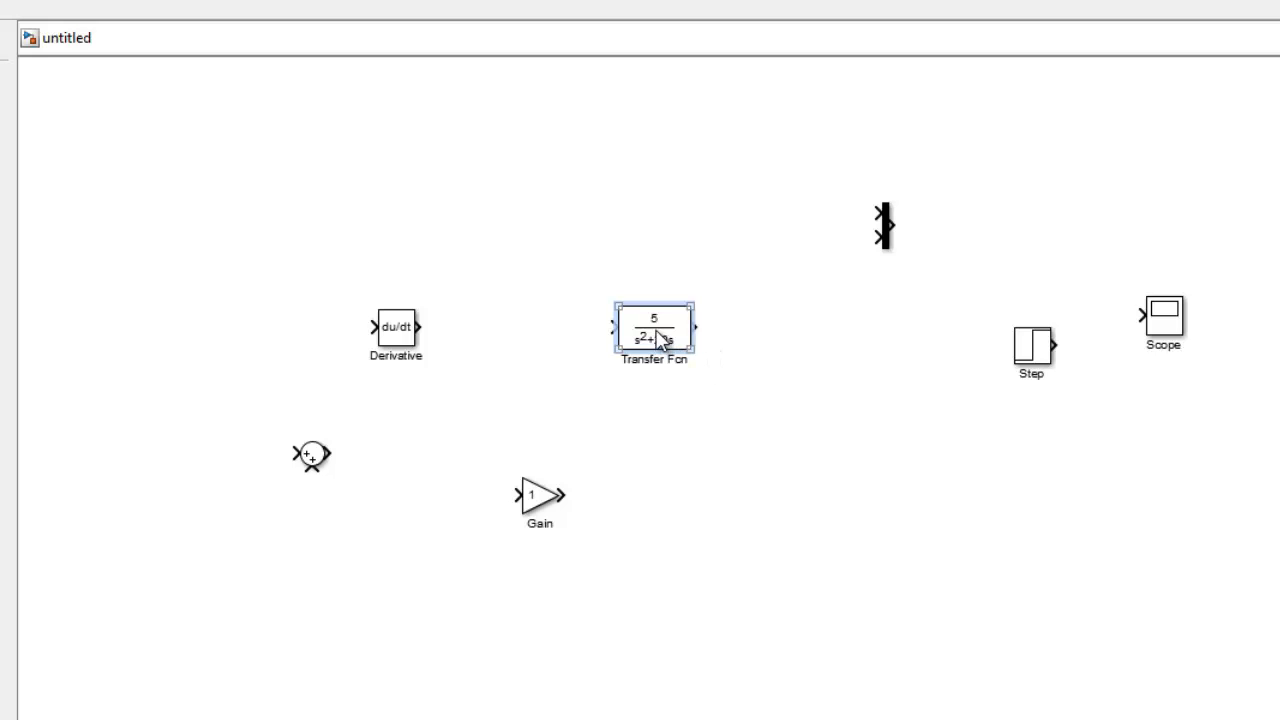
Move the Transfer Fcn up and the Derivative beside the Sum block, then place the Step block ahead of the Transfer Fcn and connect them.
{"action": "left_click_drag", "start_coordinate": [659, 338], "coordinate": [653, 278]}
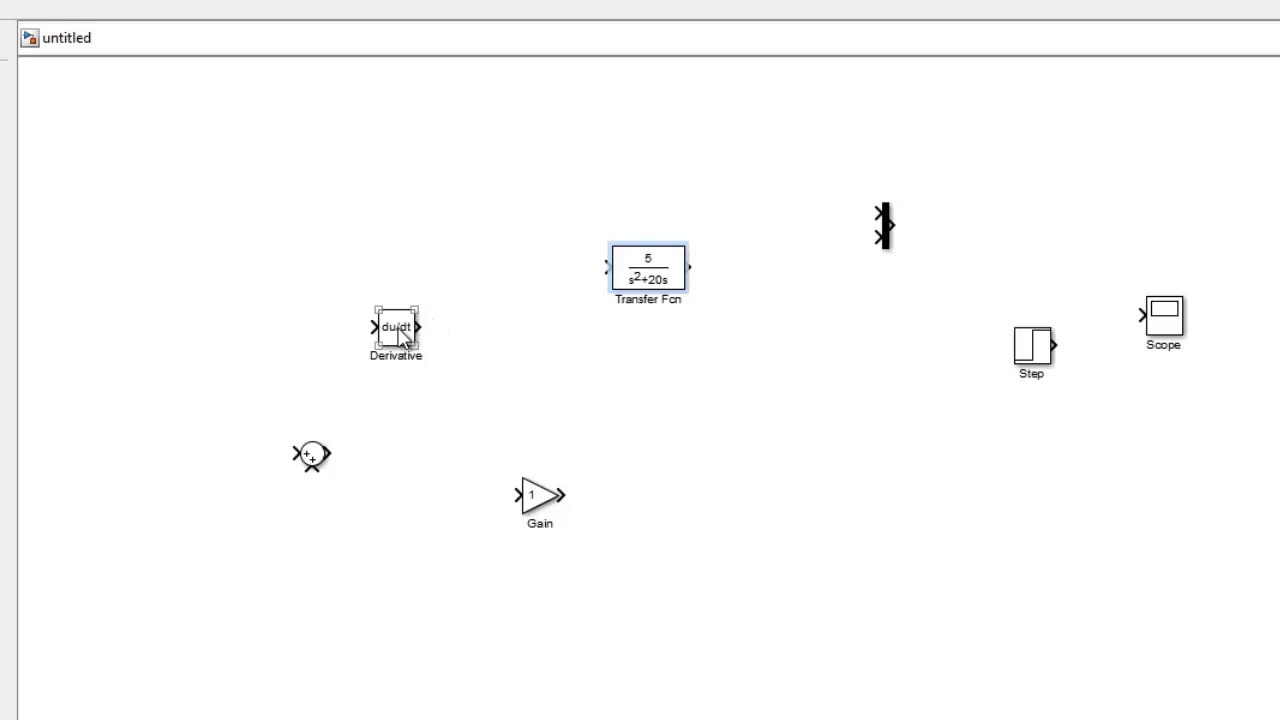
{"action": "left_click_drag", "start_coordinate": [401, 343], "coordinate": [425, 469]}
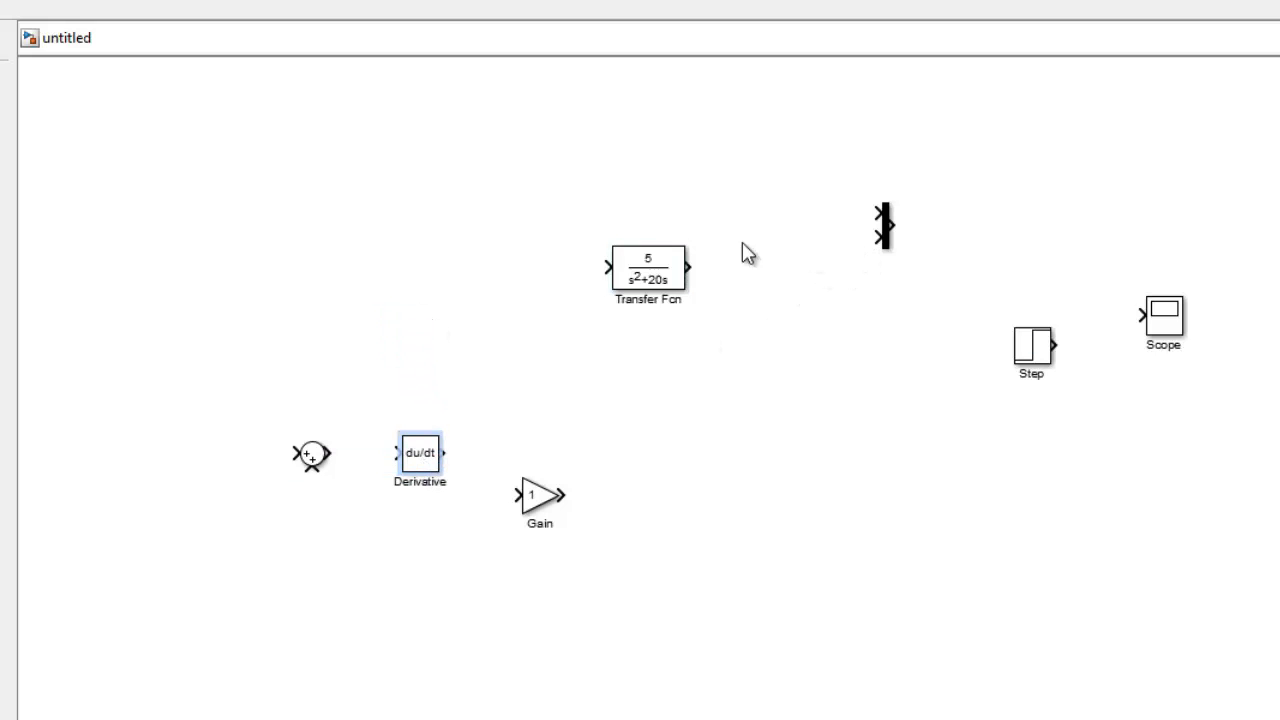
{"action": "left_click_drag", "start_coordinate": [1046, 350], "coordinate": [608, 267]}
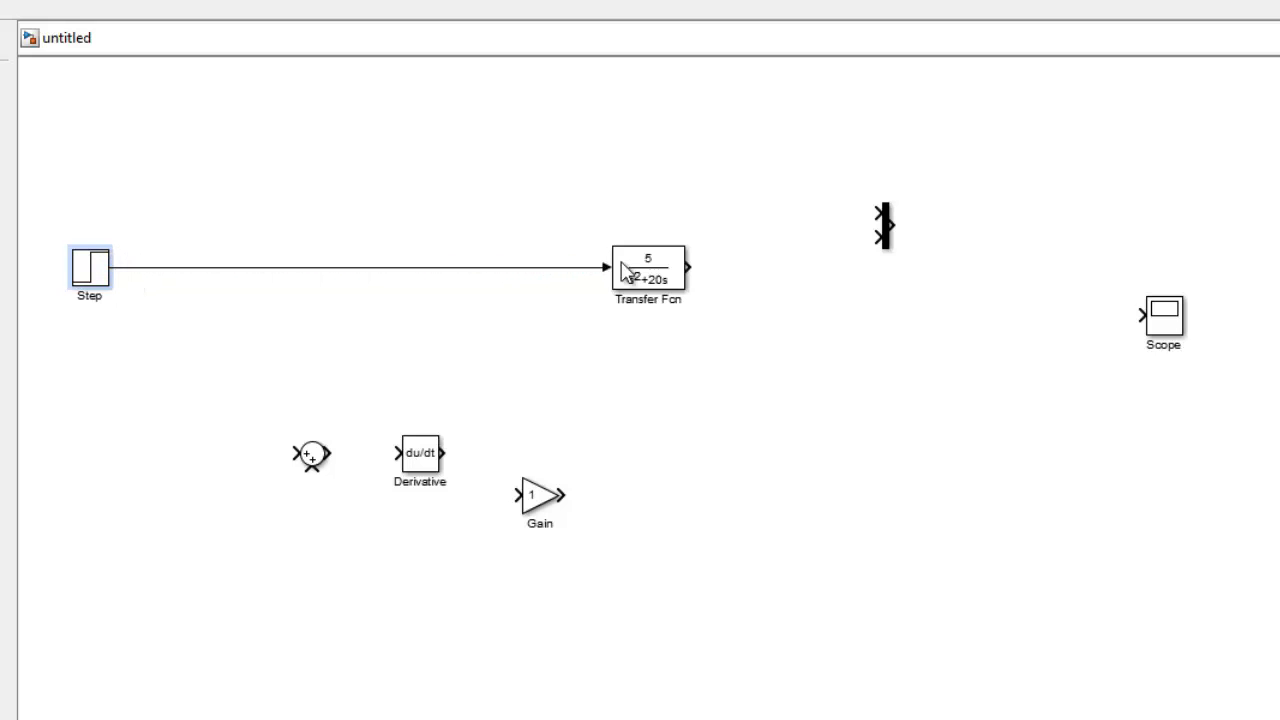
Set the Mux block's number of inputs to 4, make the block taller and connect its output to the Scope.
{"action": "double_click", "coordinate": [880, 228]}
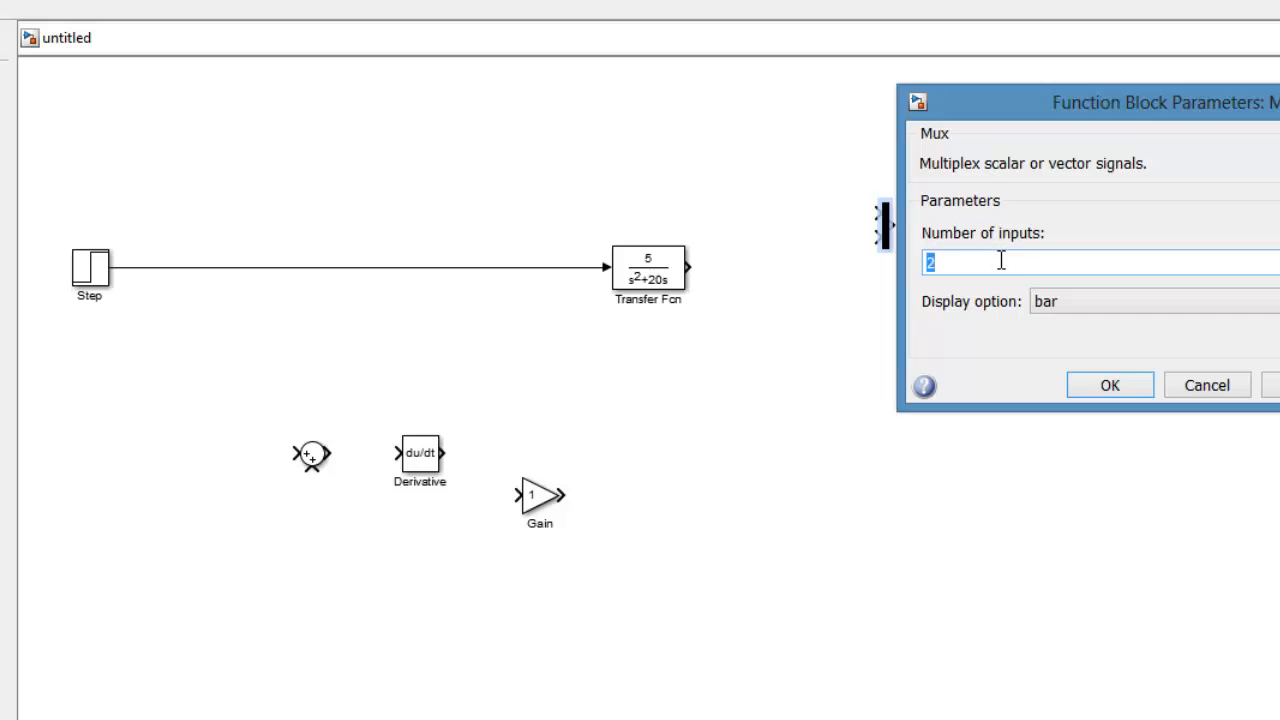
{"action": "type", "text": "4"}
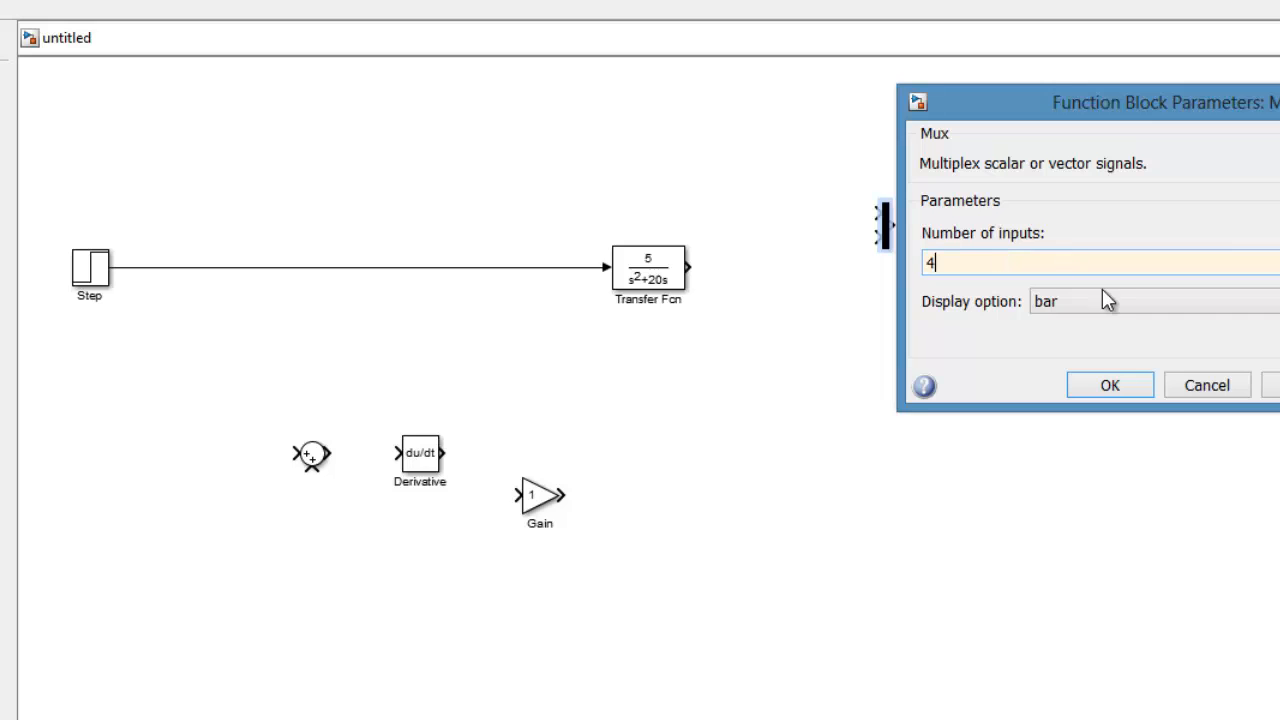
{"action": "left_click", "coordinate": [1127, 382]}
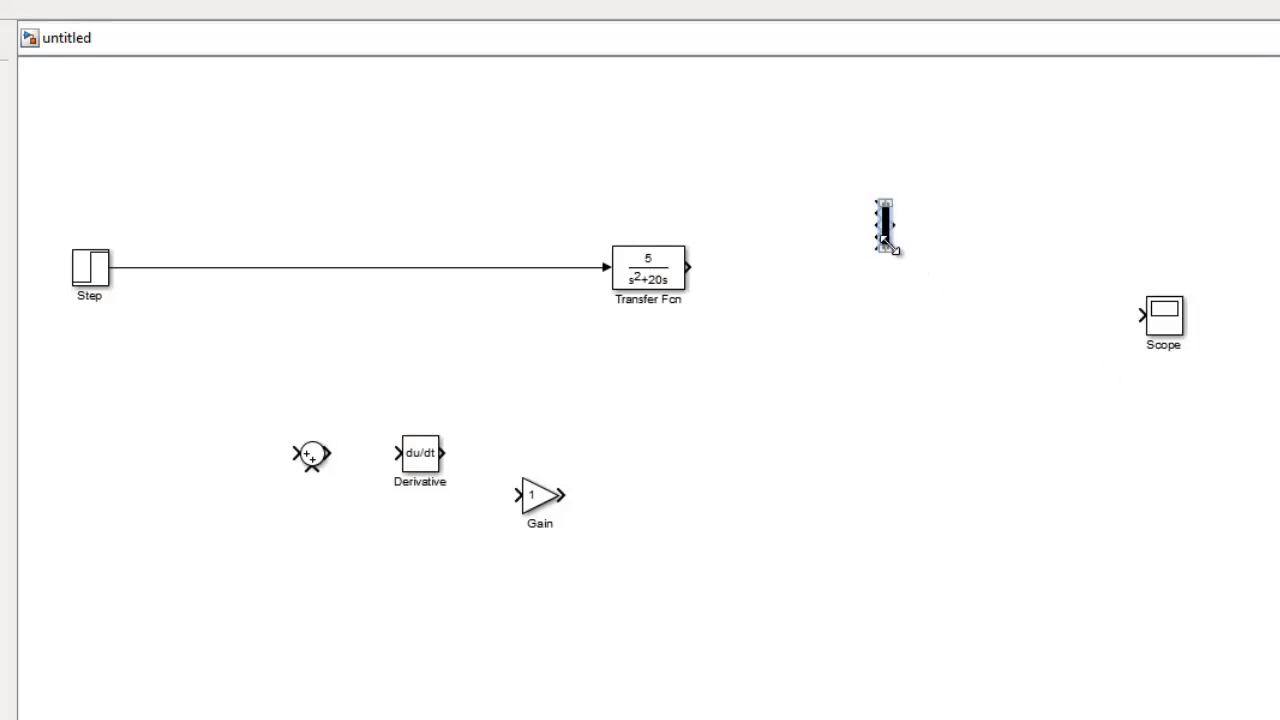
{"action": "left_click_drag", "start_coordinate": [891, 250], "coordinate": [1056, 298]}
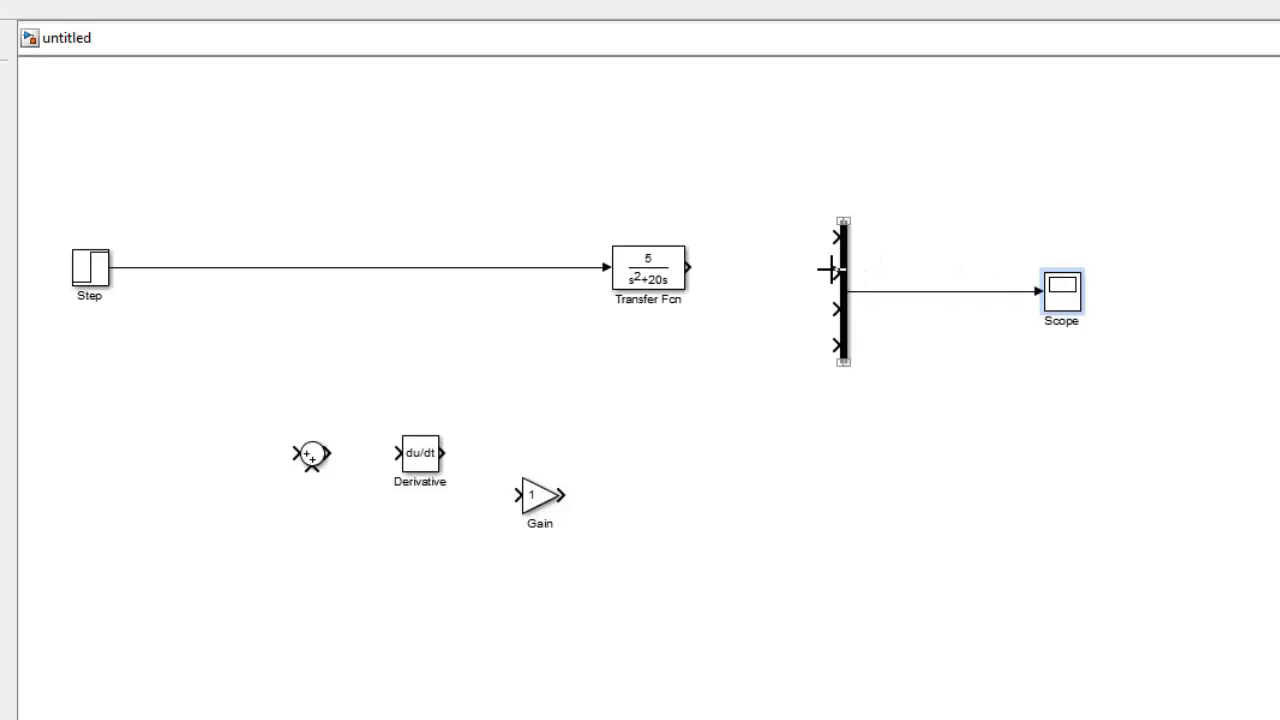
Connect the Transfer Fcn output to the second Mux input and branch the Step signal to the first, routed above the Transfer Fcn.
{"action": "left_click_drag", "start_coordinate": [810, 268], "coordinate": [695, 263]}
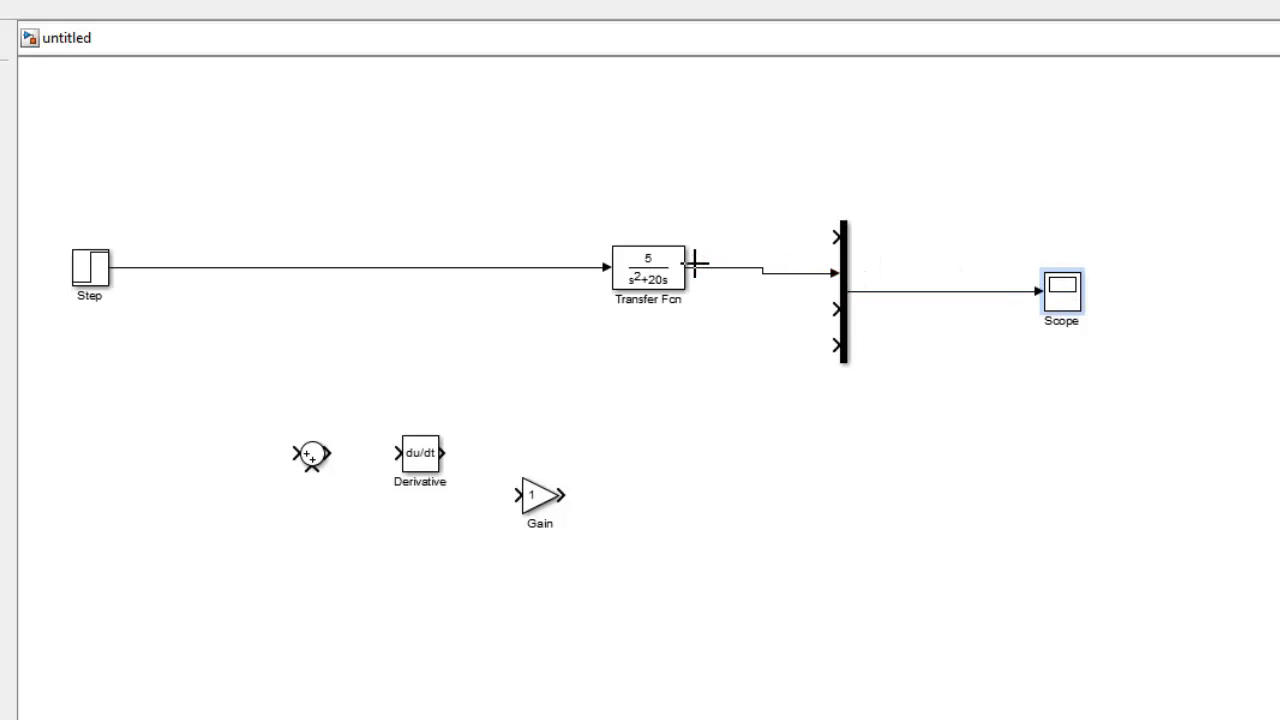
{"action": "left_click", "coordinate": [838, 264]}
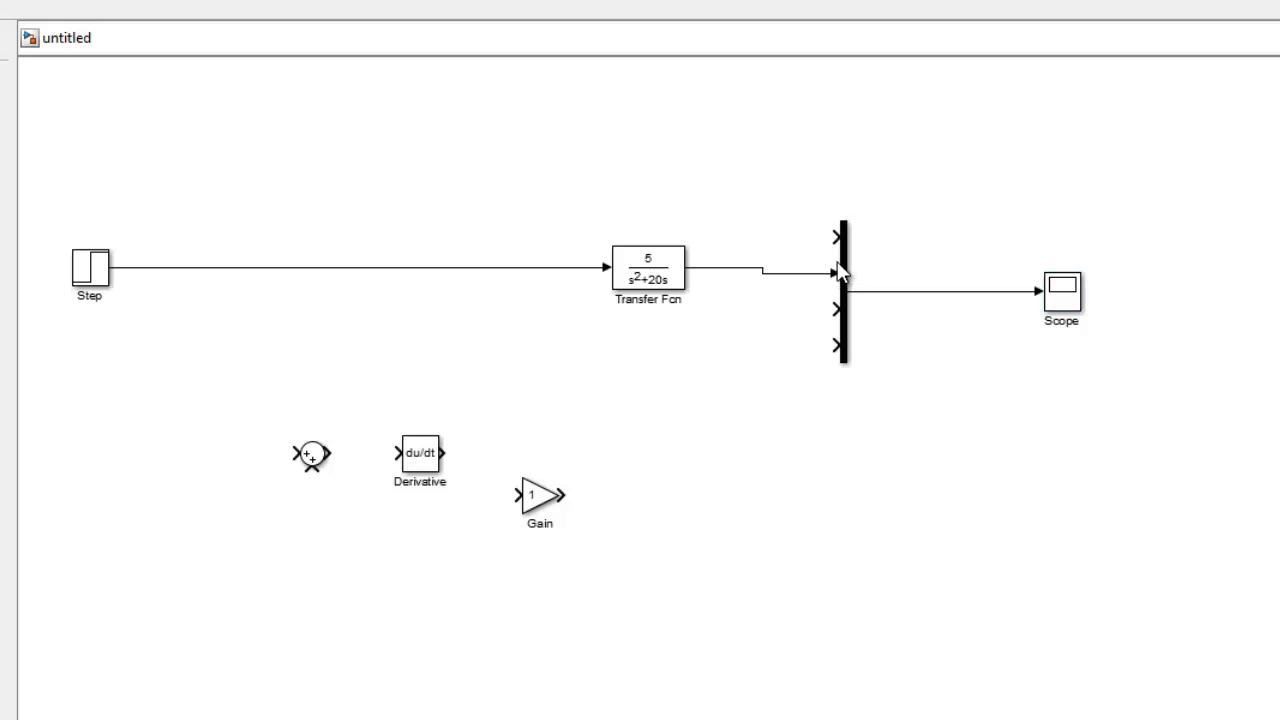
{"action": "left_click_drag", "start_coordinate": [832, 240], "coordinate": [177, 268]}
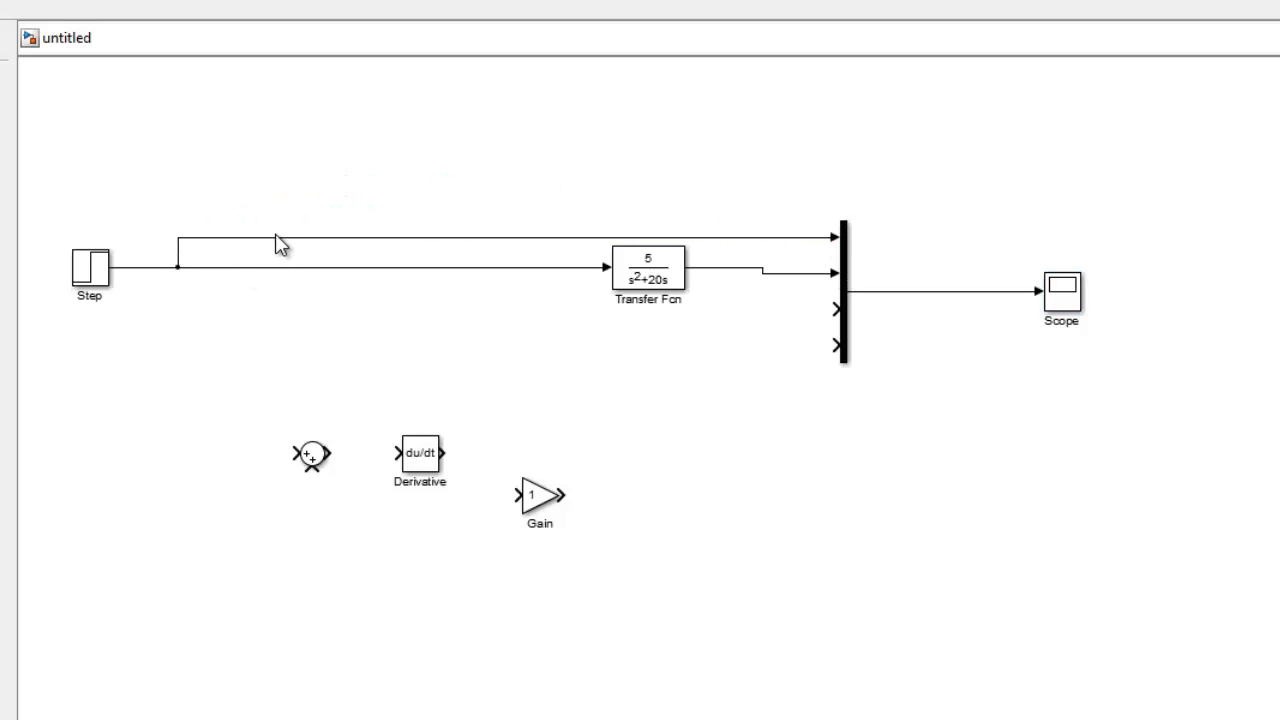
{"action": "left_click_drag", "start_coordinate": [279, 238], "coordinate": [292, 203]}
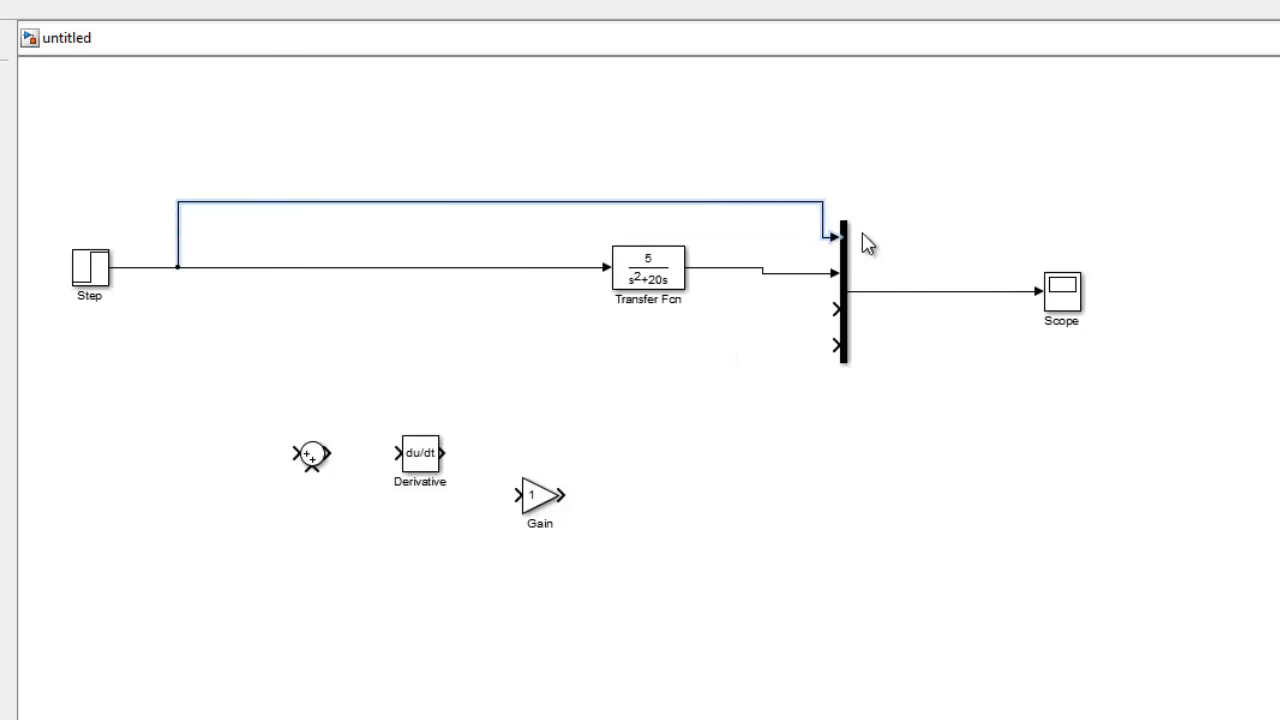
Nudge the Mux and the Scope slightly upward to straighten their signal lines.
{"action": "left_click_drag", "start_coordinate": [888, 193], "coordinate": [787, 404]}
{"action": "key", "text": "Up"}
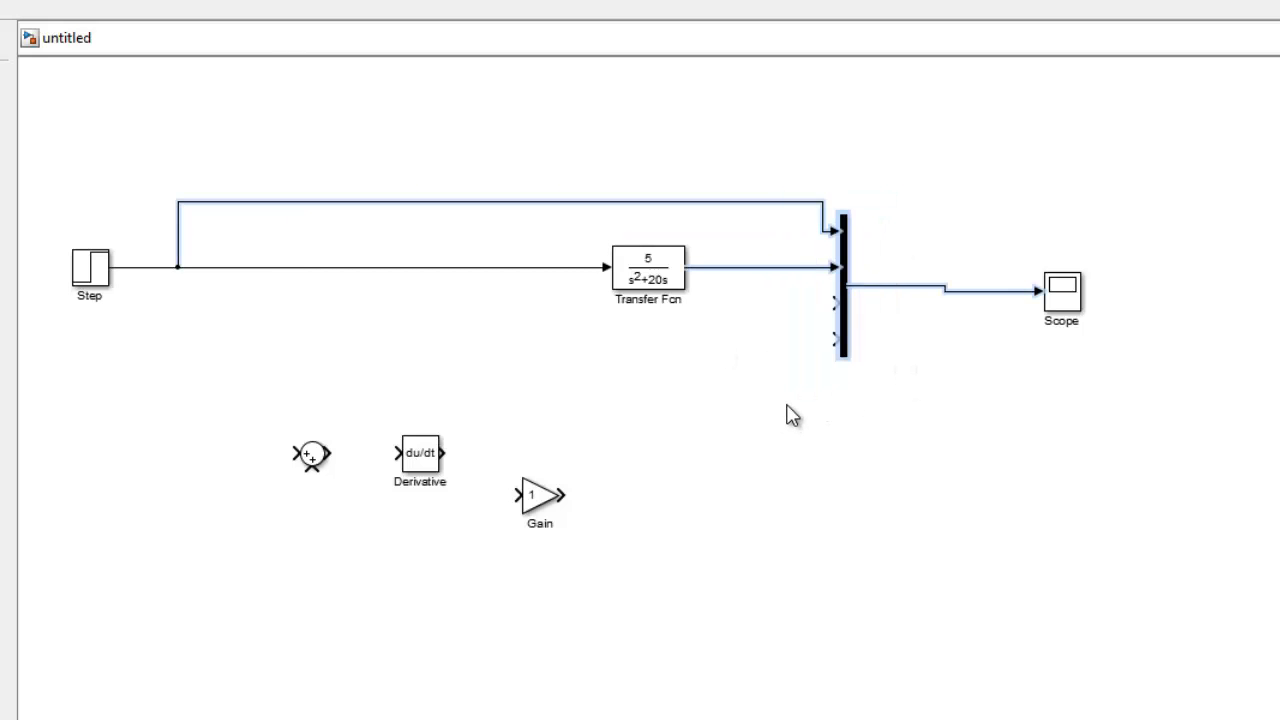
{"action": "left_click", "coordinate": [1066, 300]}
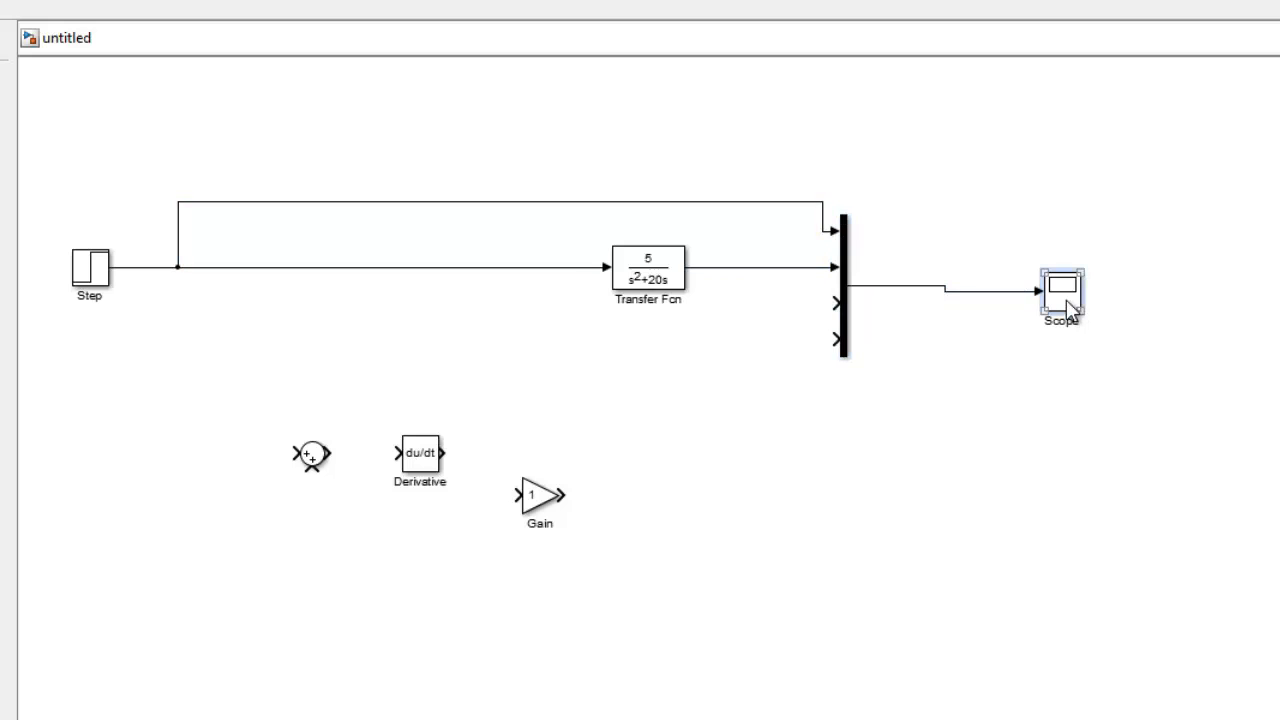
{"action": "key", "text": "Up"}
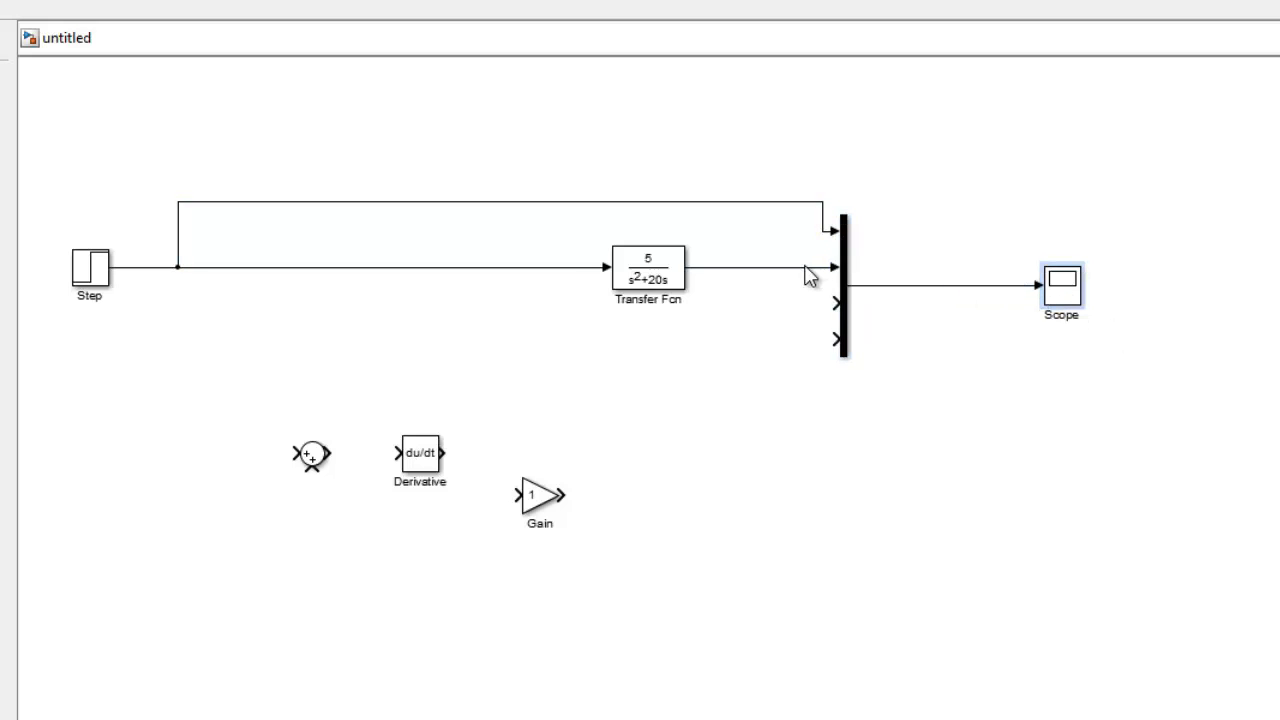
Duplicate the Transfer Fcn block, place the copy directly below the original and remove its dangling input line.
{"action": "left_click_drag", "start_coordinate": [190, 390], "coordinate": [585, 575]}
{"action": "left_click", "coordinate": [664, 290]}
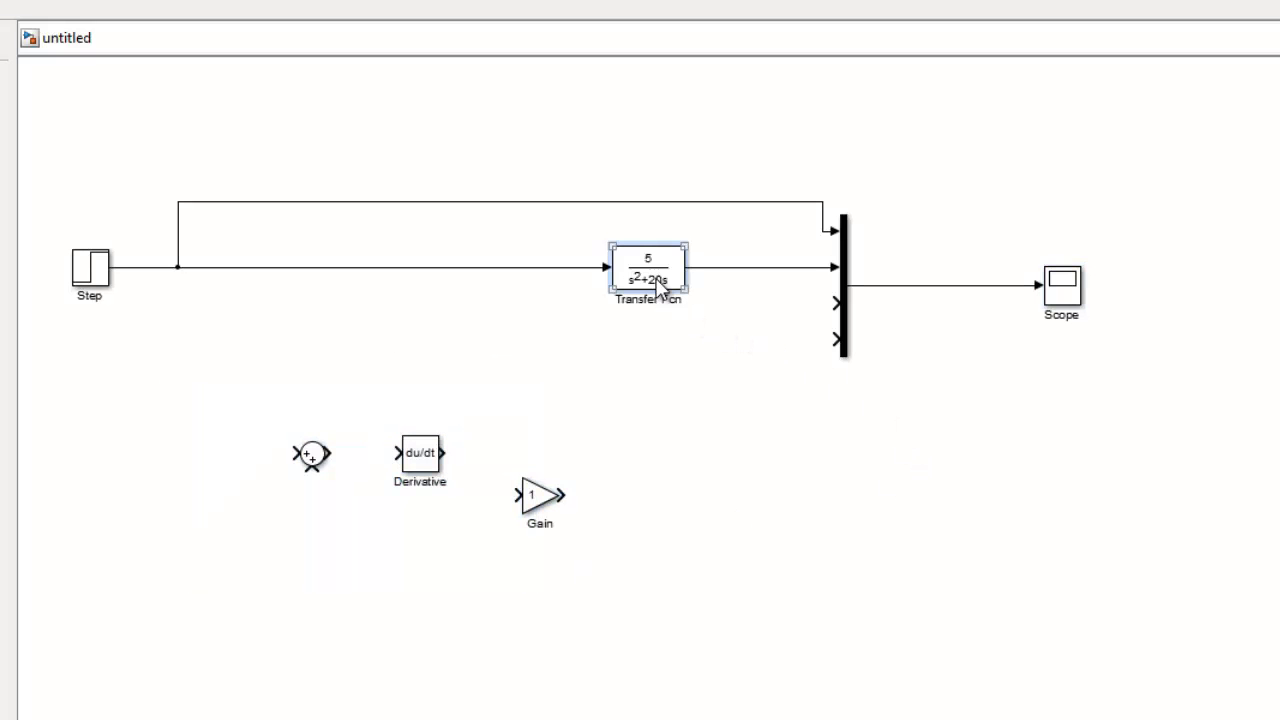
{"action": "left_click_drag", "start_coordinate": [660, 287], "coordinate": [418, 351]}
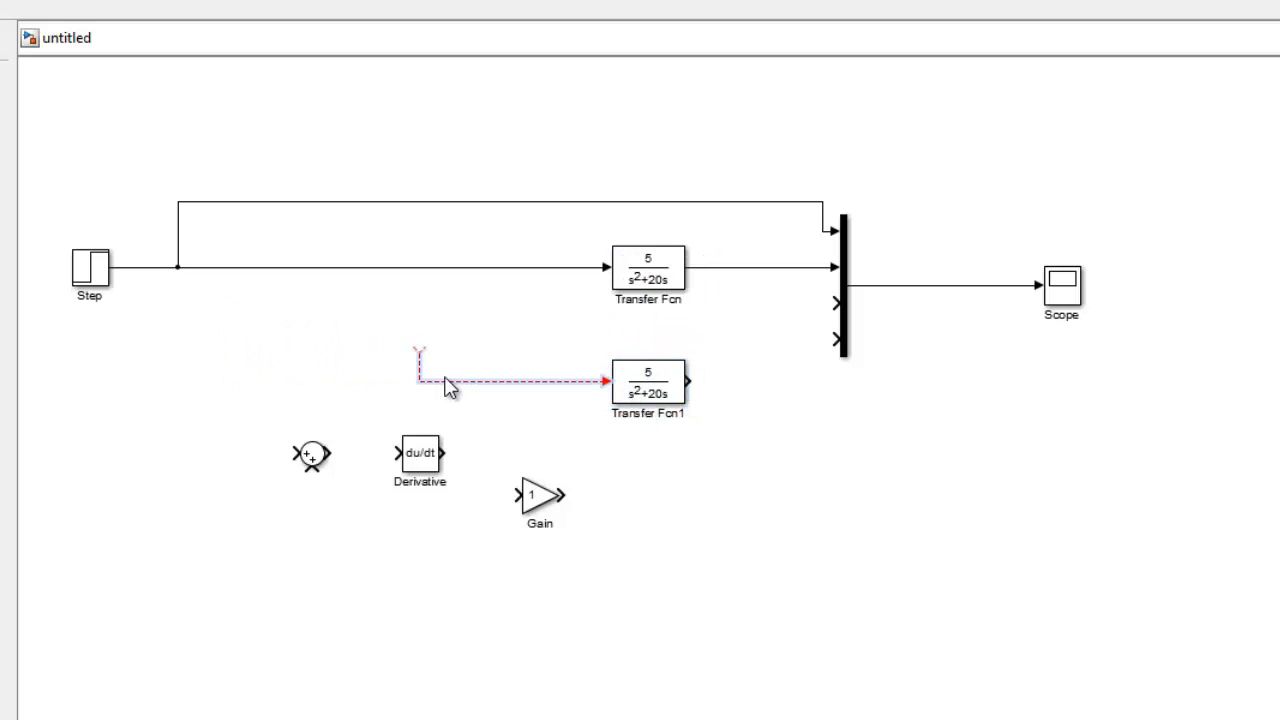
Move the Sum block below the Step signal's branch point and set its list of signs to |+-.
{"action": "left_click_drag", "start_coordinate": [321, 451], "coordinate": [180, 382]}
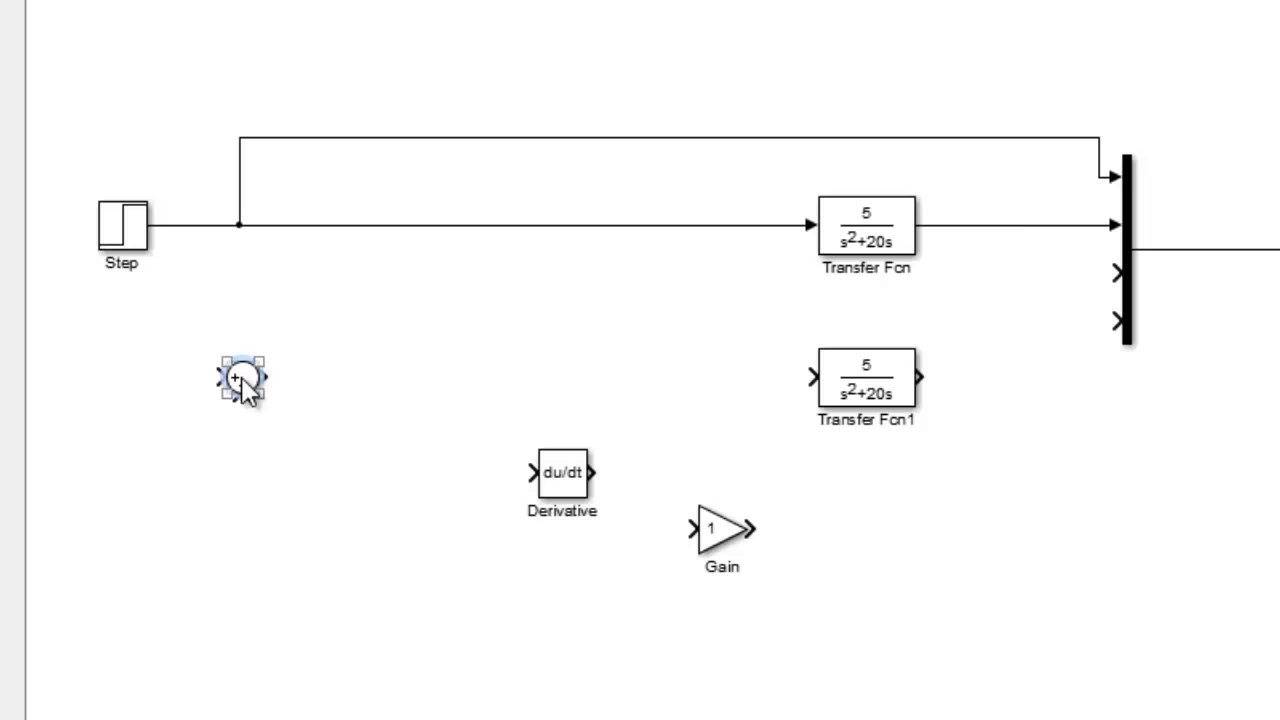
{"action": "double_click", "coordinate": [243, 380]}
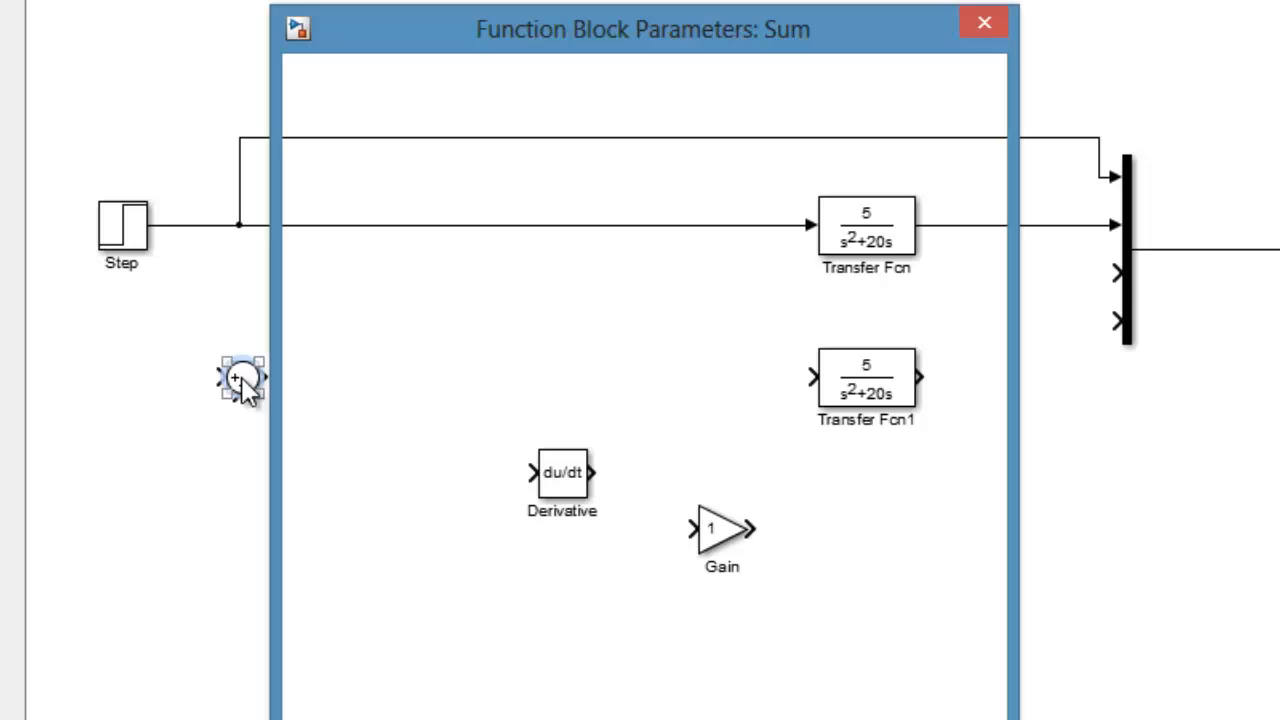
{"action": "left_click_drag", "start_coordinate": [302, 451], "coordinate": [429, 451]}
{"action": "left_click", "coordinate": [453, 458]}
{"action": "key", "text": "BackSpace"}
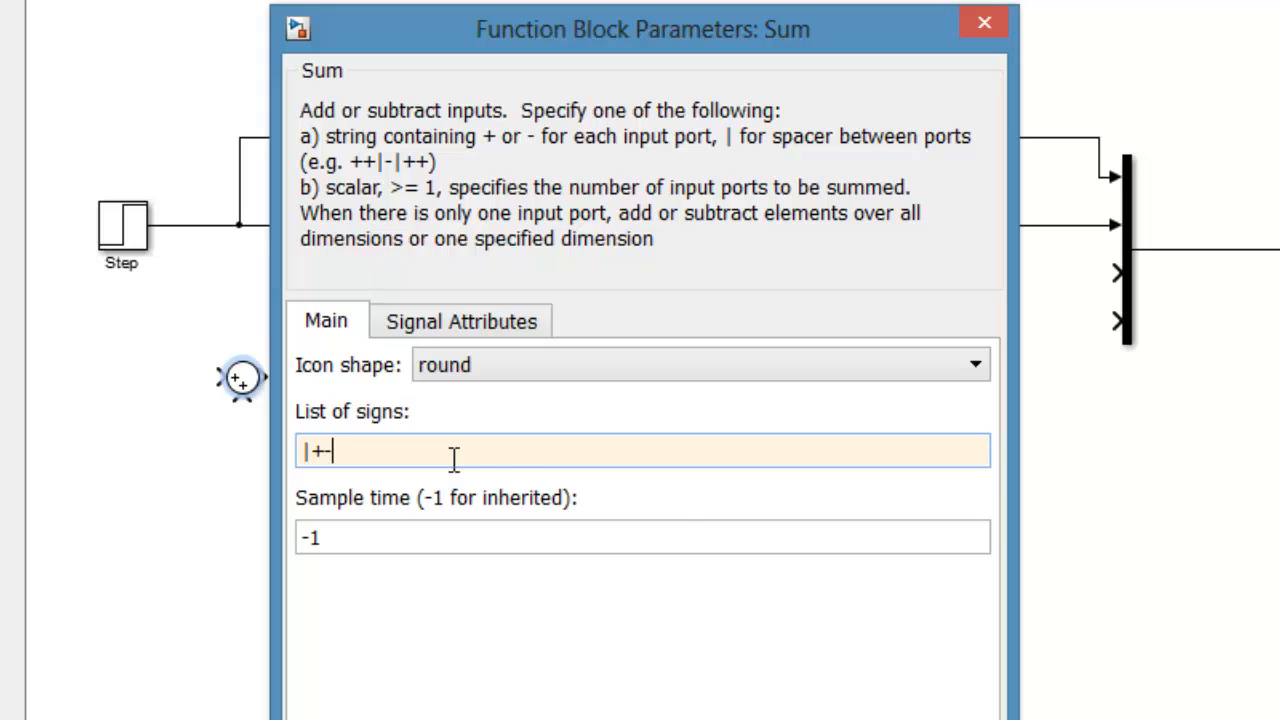
{"action": "type", "text": "-"}
{"action": "key", "text": "Return"}
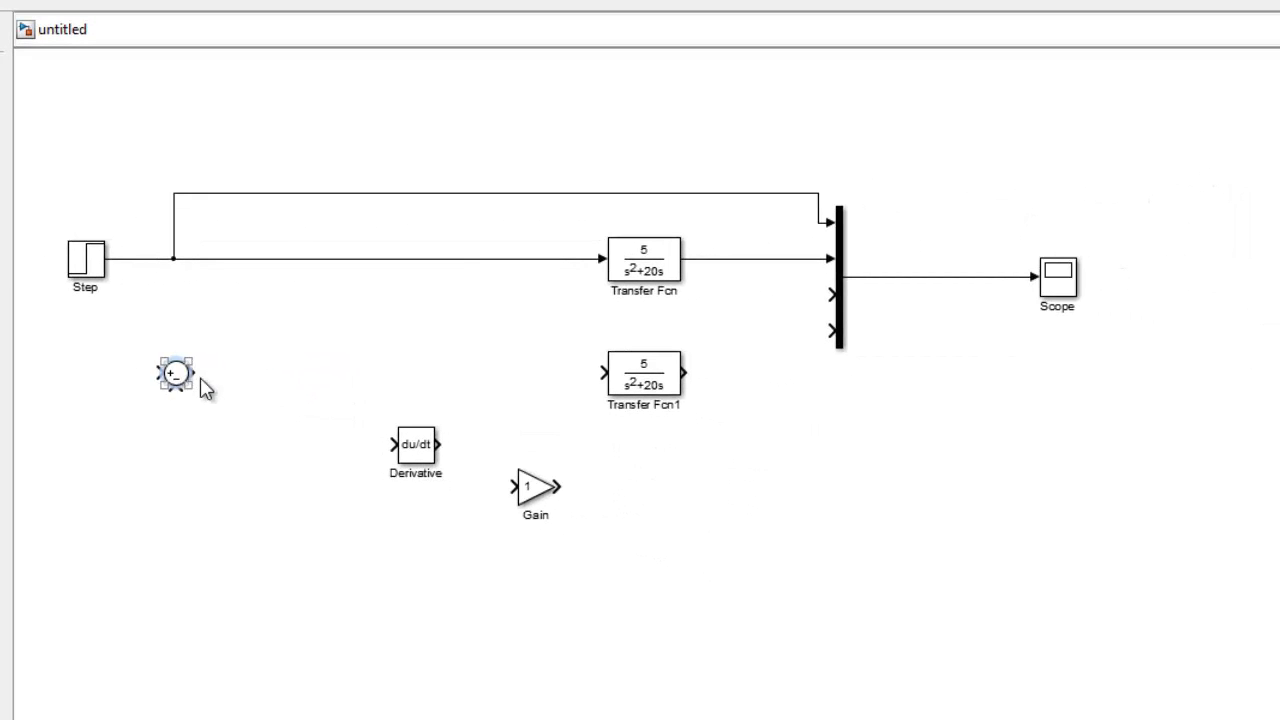
Wire the Step signal through the Sum block into Transfer Fcn1, and move the Derivative and Gain blocks further down.
{"action": "left_click_drag", "start_coordinate": [195, 376], "coordinate": [178, 266]}
{"action": "left_click_drag", "start_coordinate": [257, 374], "coordinate": [604, 372]}
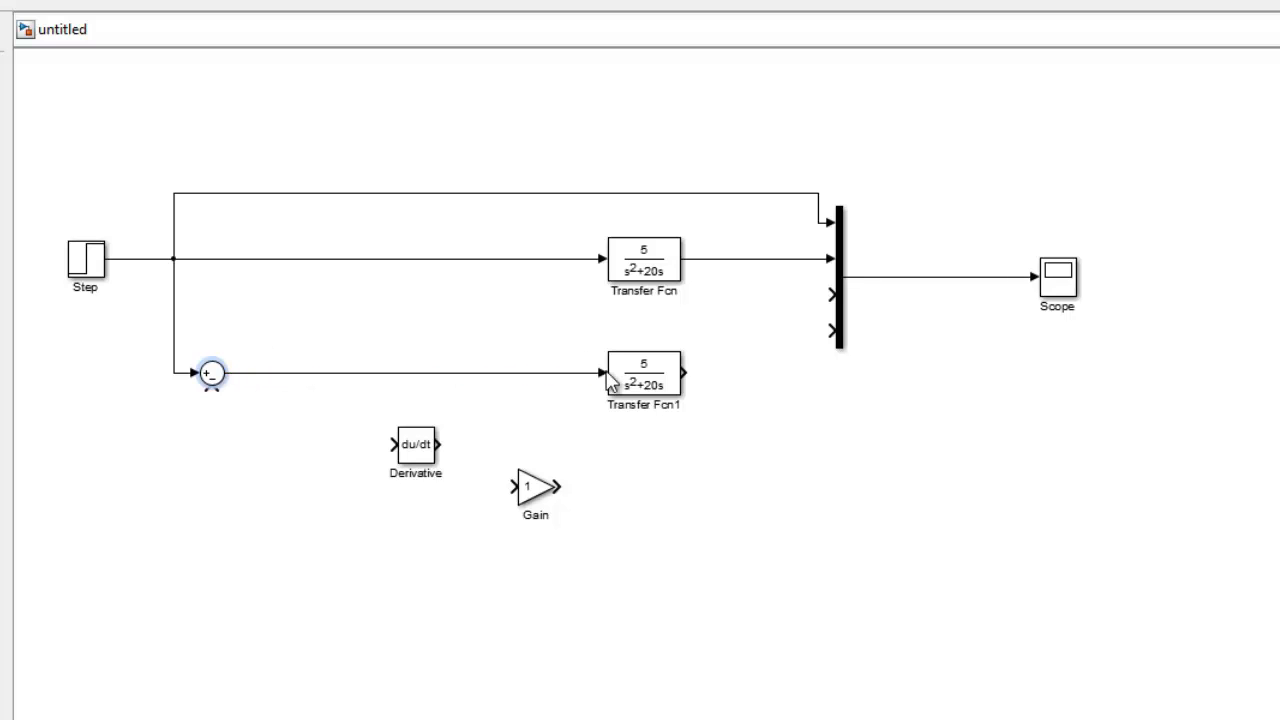
{"action": "left_click_drag", "start_coordinate": [420, 451], "coordinate": [420, 541]}
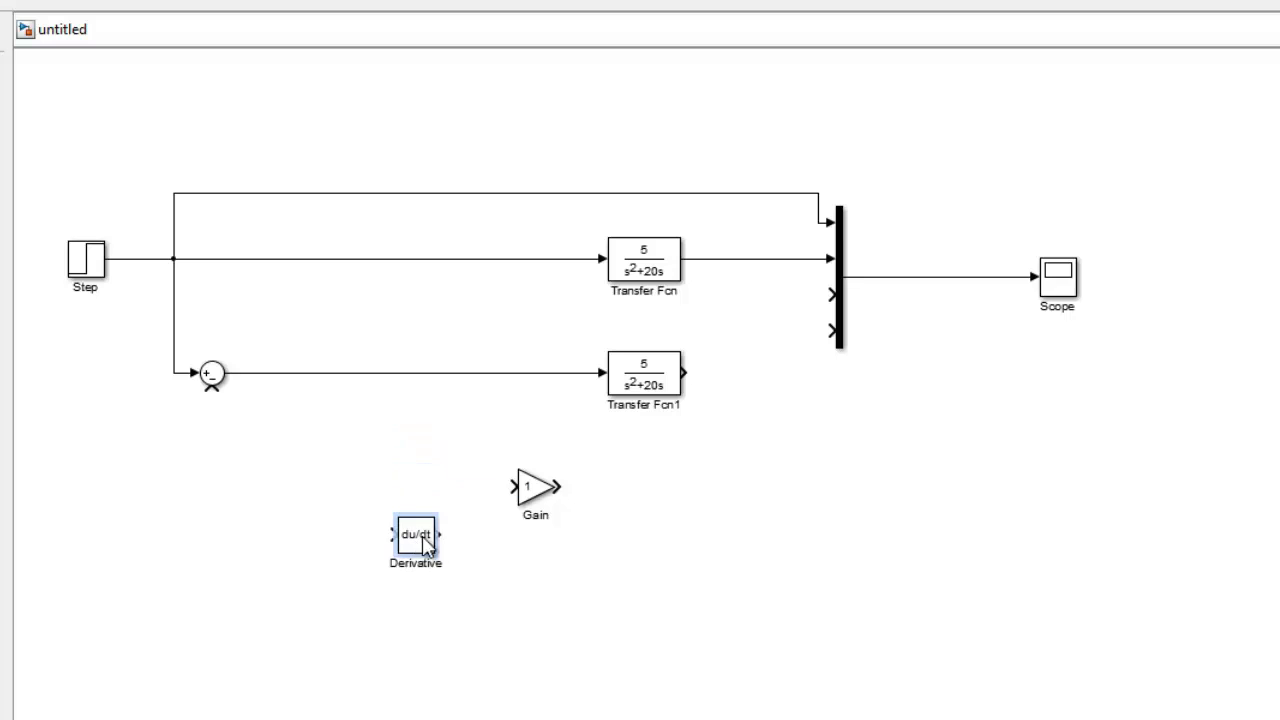
{"action": "left_click", "coordinate": [550, 515]}
{"action": "left_click_drag", "start_coordinate": [550, 515], "coordinate": [550, 628]}
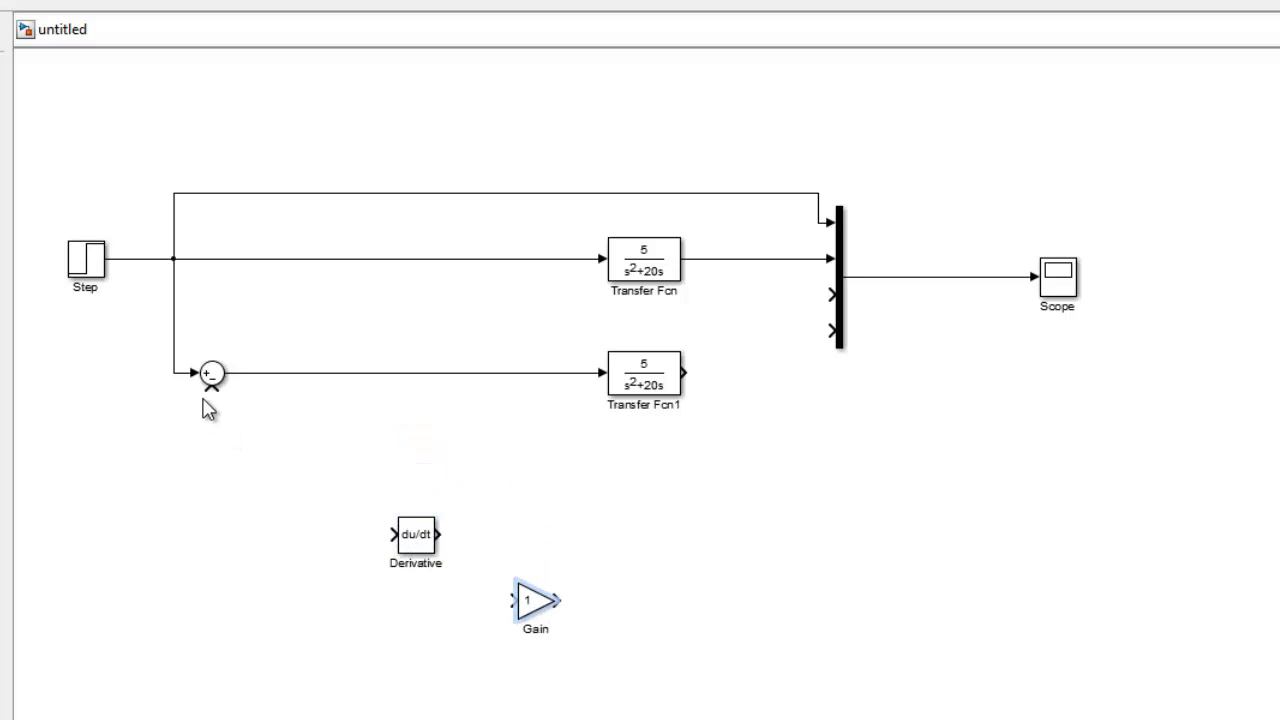
Feed the Transfer Fcn1 output back to the Sum block's negative input and branch it to the third Mux input.
{"action": "left_click_drag", "start_coordinate": [212, 390], "coordinate": [693, 383]}
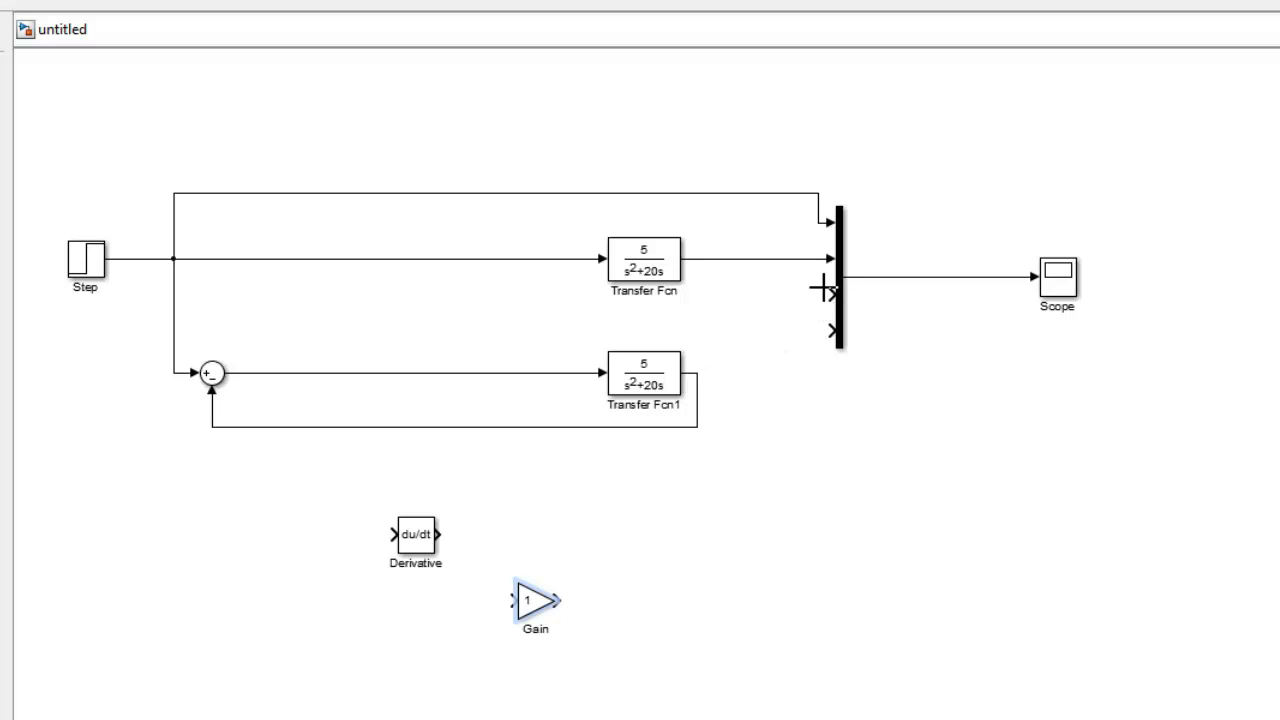
{"action": "left_click_drag", "start_coordinate": [826, 288], "coordinate": [703, 374]}
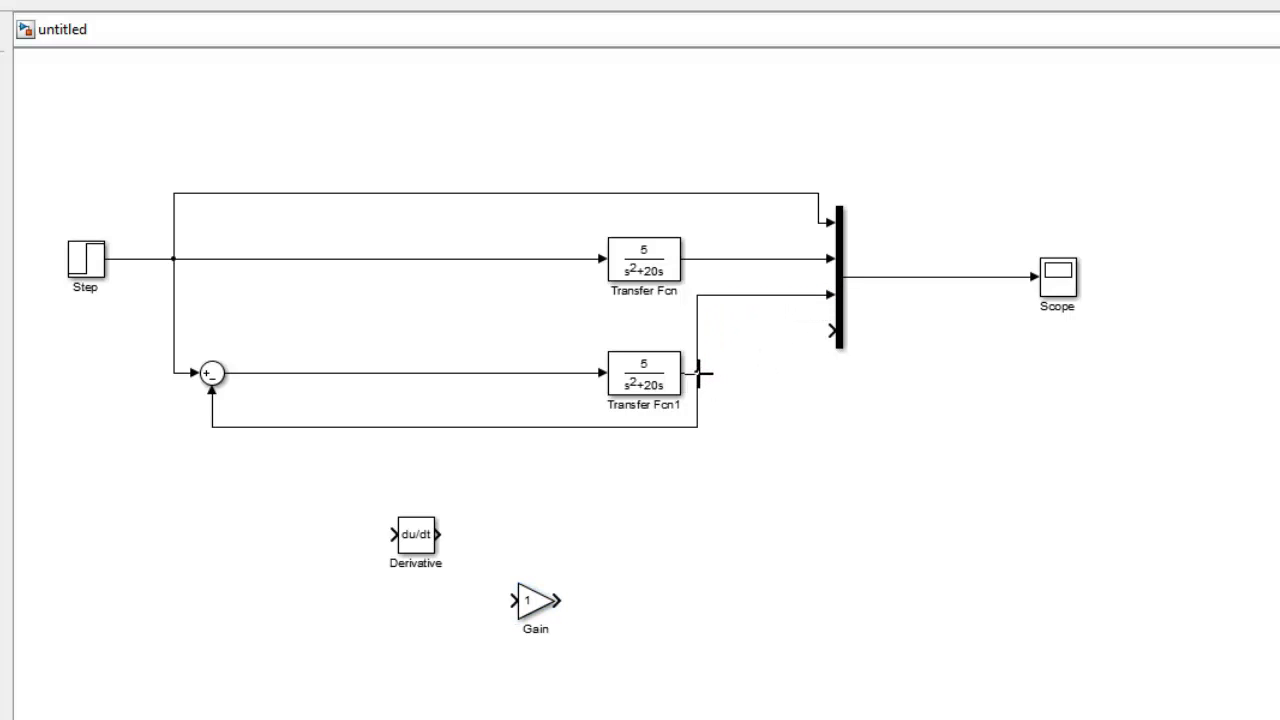
Move the Derivative block and the Gain block toward the left side, well below the feedback loop.
{"action": "left_click", "coordinate": [416, 543]}
{"action": "left_click_drag", "start_coordinate": [416, 543], "coordinate": [223, 614]}
{"action": "left_click", "coordinate": [538, 600]}
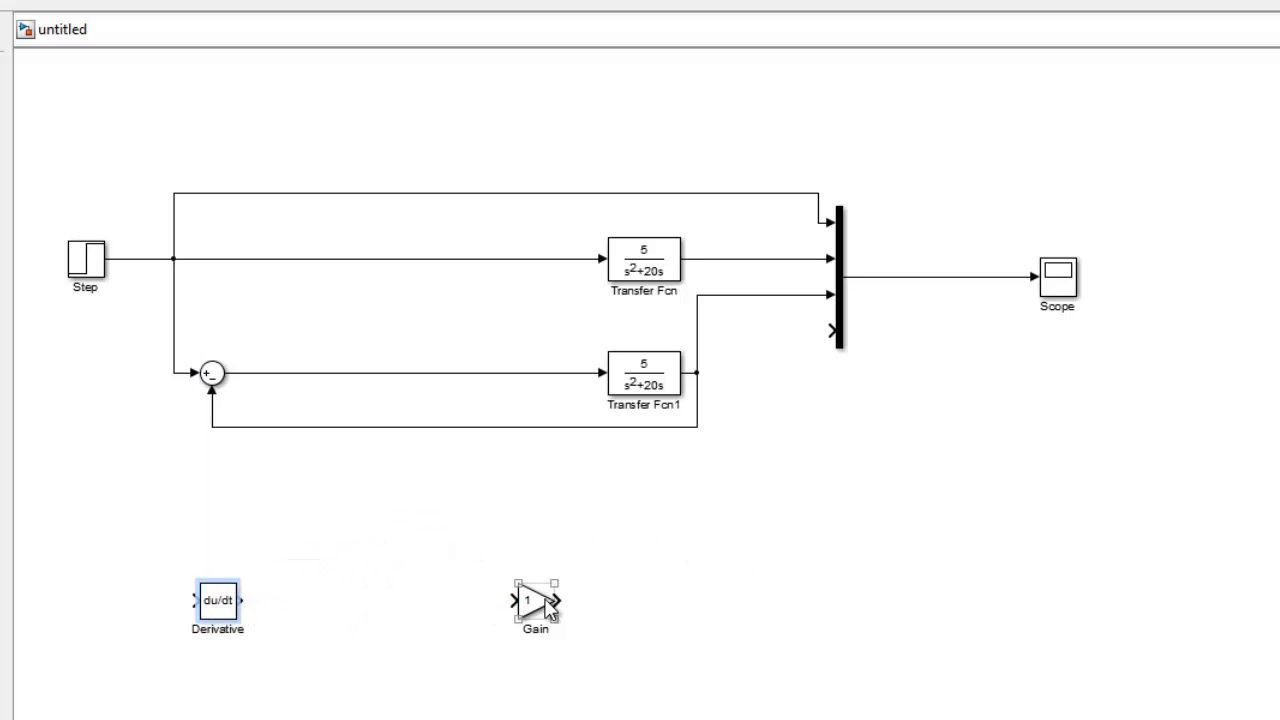
{"action": "left_click_drag", "start_coordinate": [549, 610], "coordinate": [379, 628]}
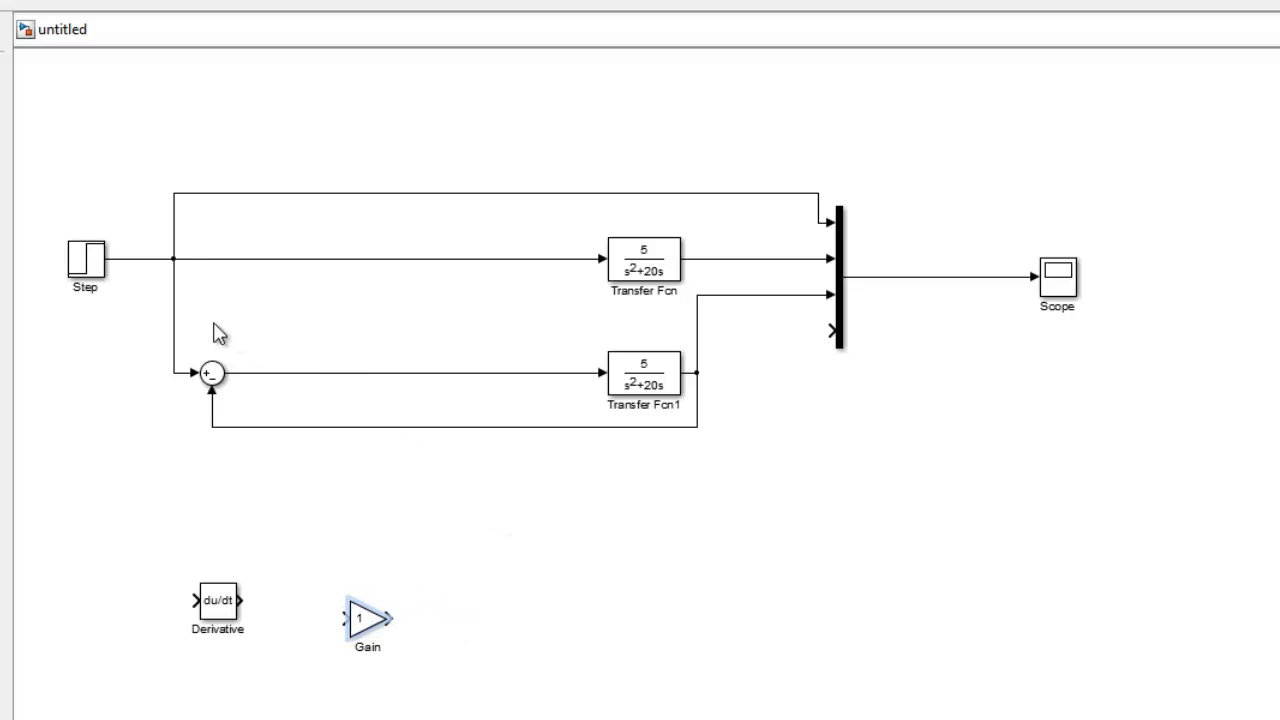
Duplicate the closed loop of Sum and Transfer Fcn1 with its signal lines and place the copy under the original.
{"action": "left_click_drag", "start_coordinate": [185, 313], "coordinate": [723, 460]}
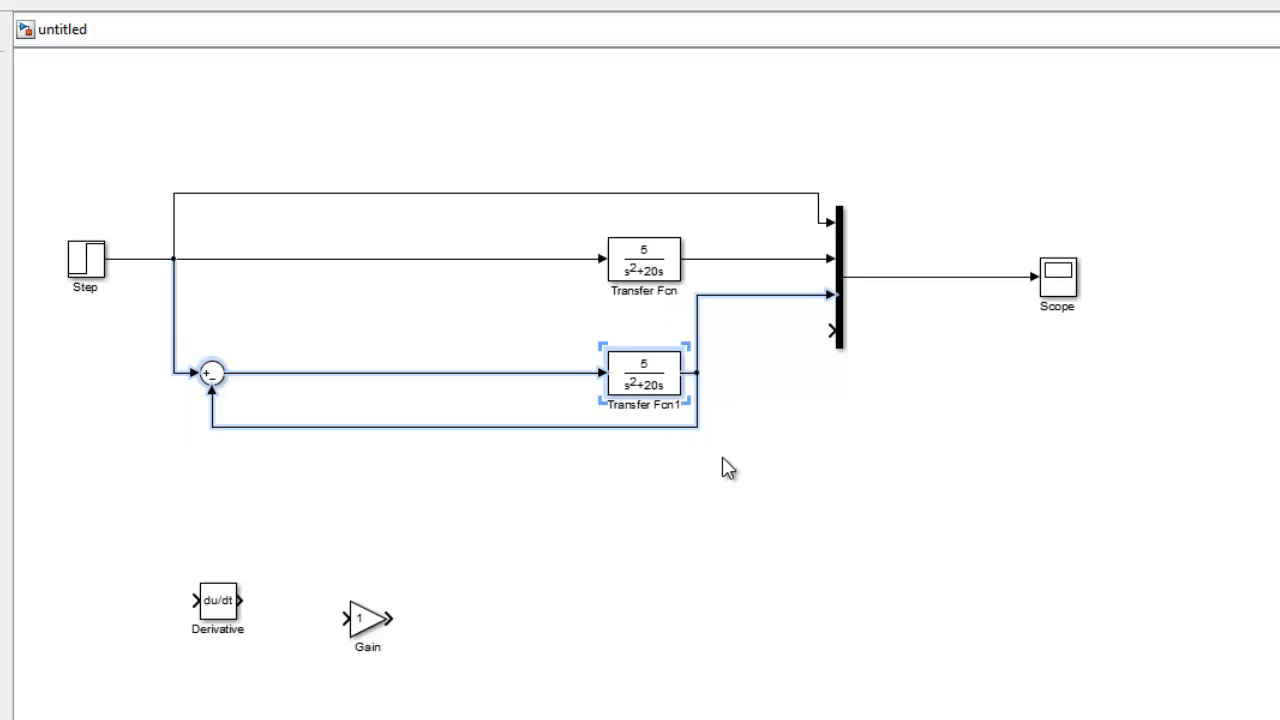
{"action": "left_click", "coordinate": [725, 532]}
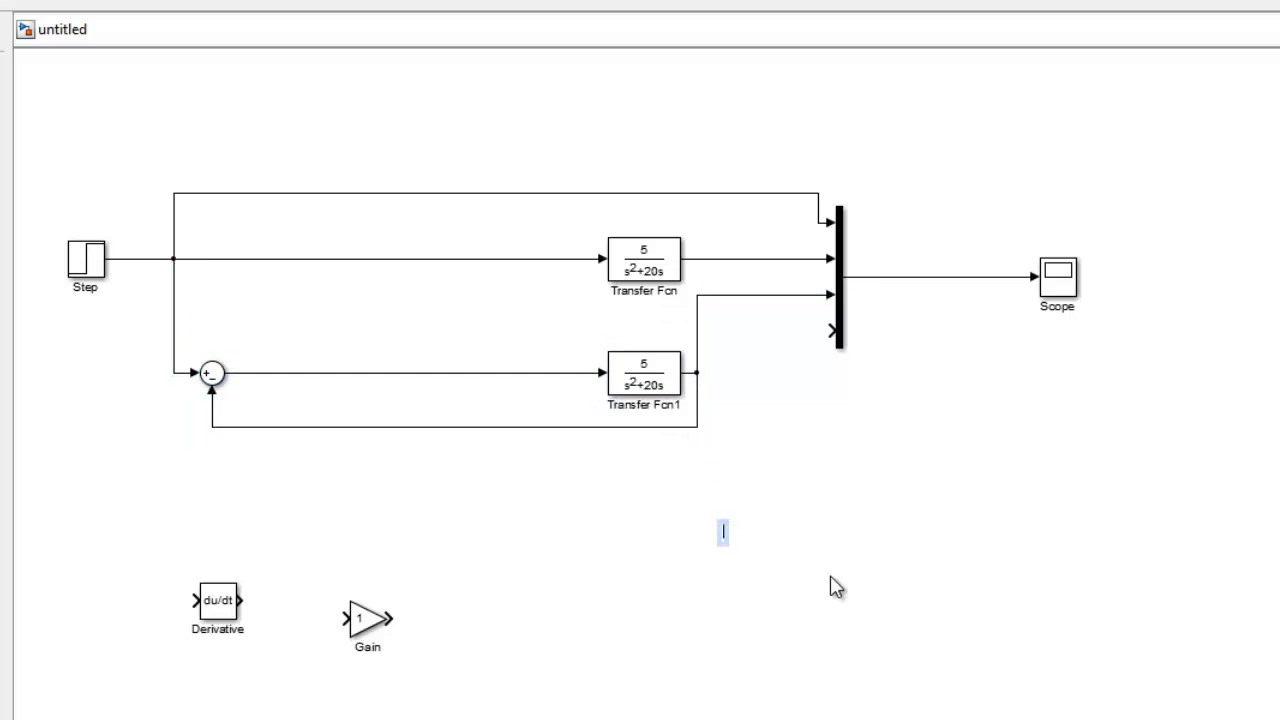
{"action": "left_click", "coordinate": [626, 532]}
{"action": "key", "text": "ctrl+v"}
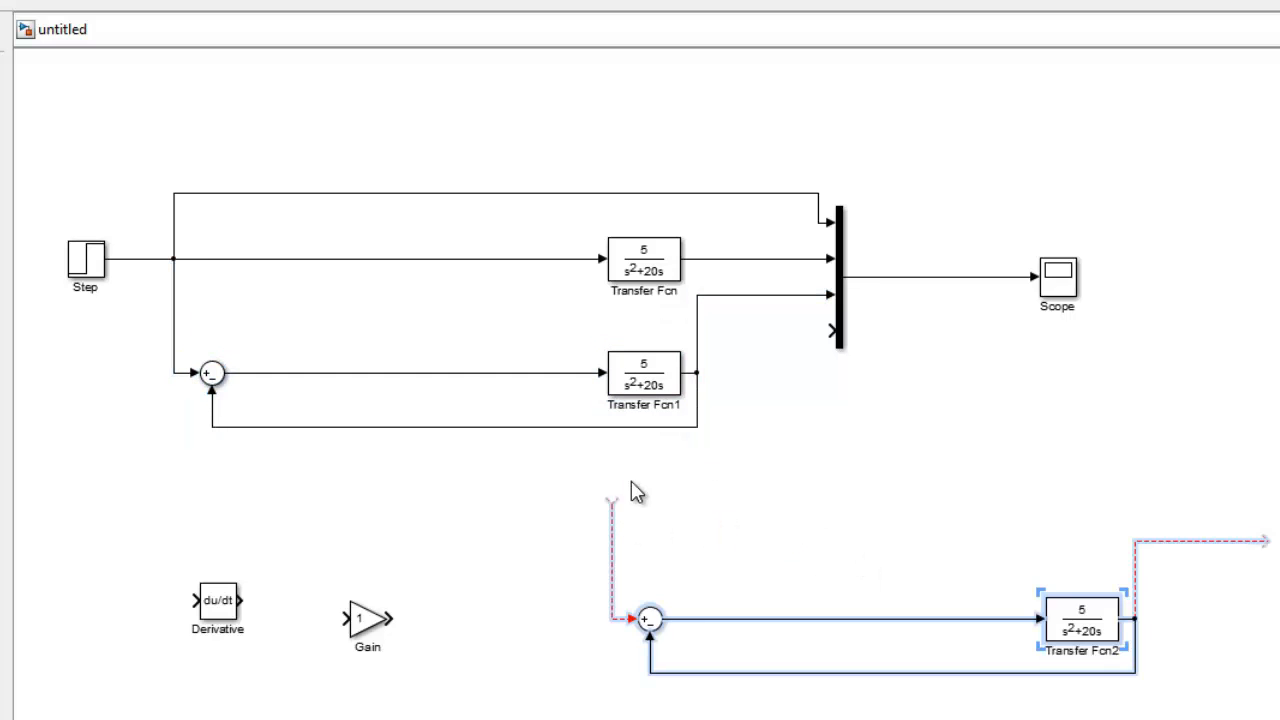
{"action": "left_click_drag", "start_coordinate": [1088, 622], "coordinate": [662, 508]}
{"action": "left_click", "coordinate": [928, 541]}
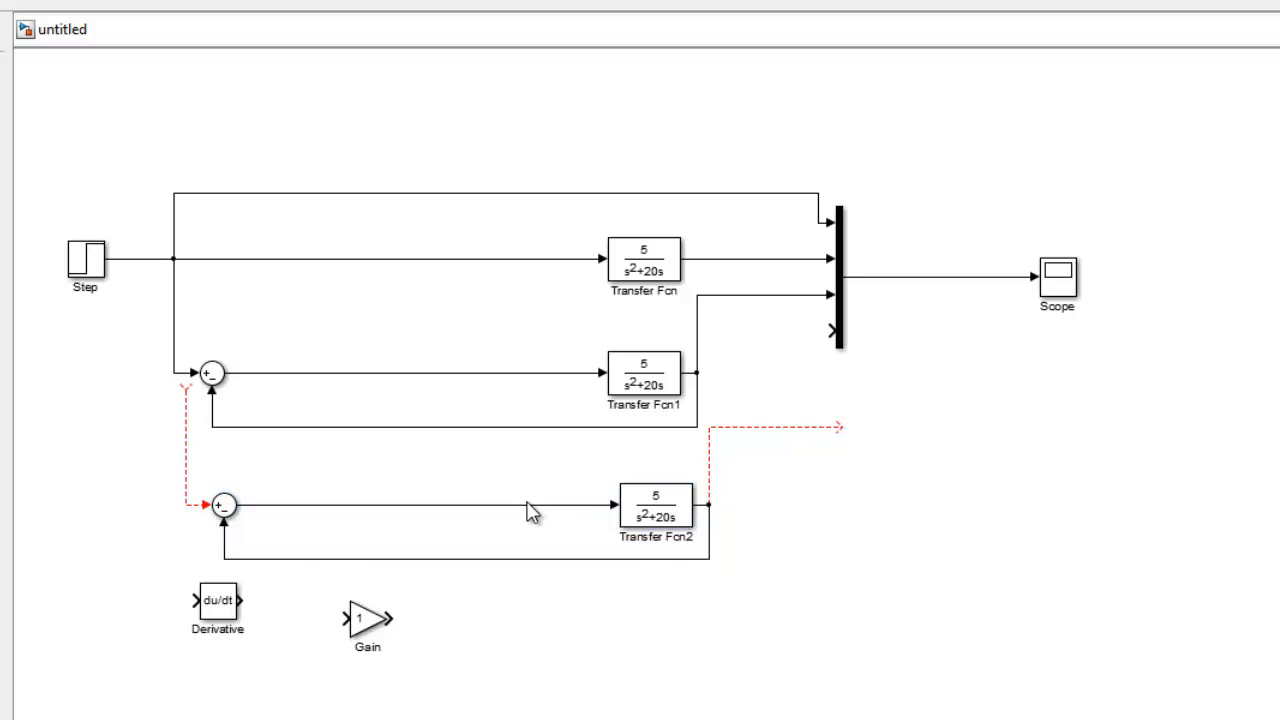
Delete the line between the copied Sum block and Transfer Fcn2, and lower the feedback line of the loop above.
{"action": "left_click", "coordinate": [531, 506]}
{"action": "key", "text": "Delete"}
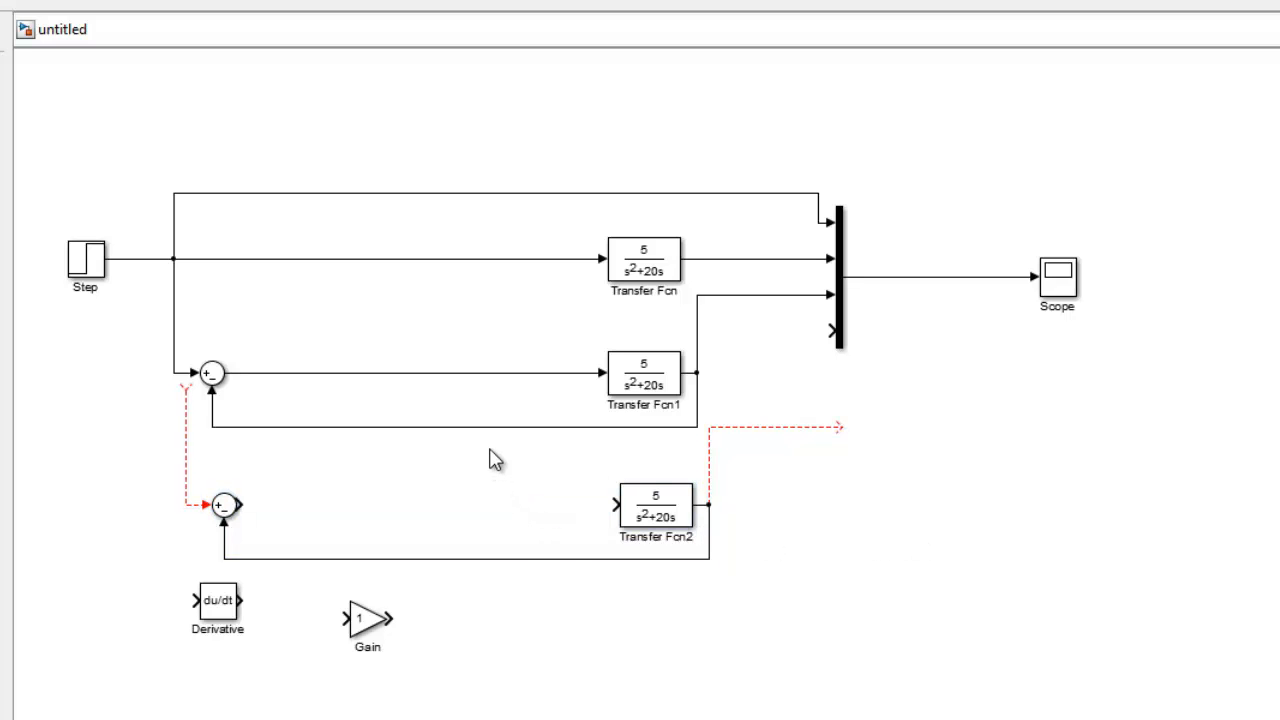
{"action": "left_click", "coordinate": [490, 427]}
{"action": "left_click_drag", "start_coordinate": [490, 427], "coordinate": [486, 453]}
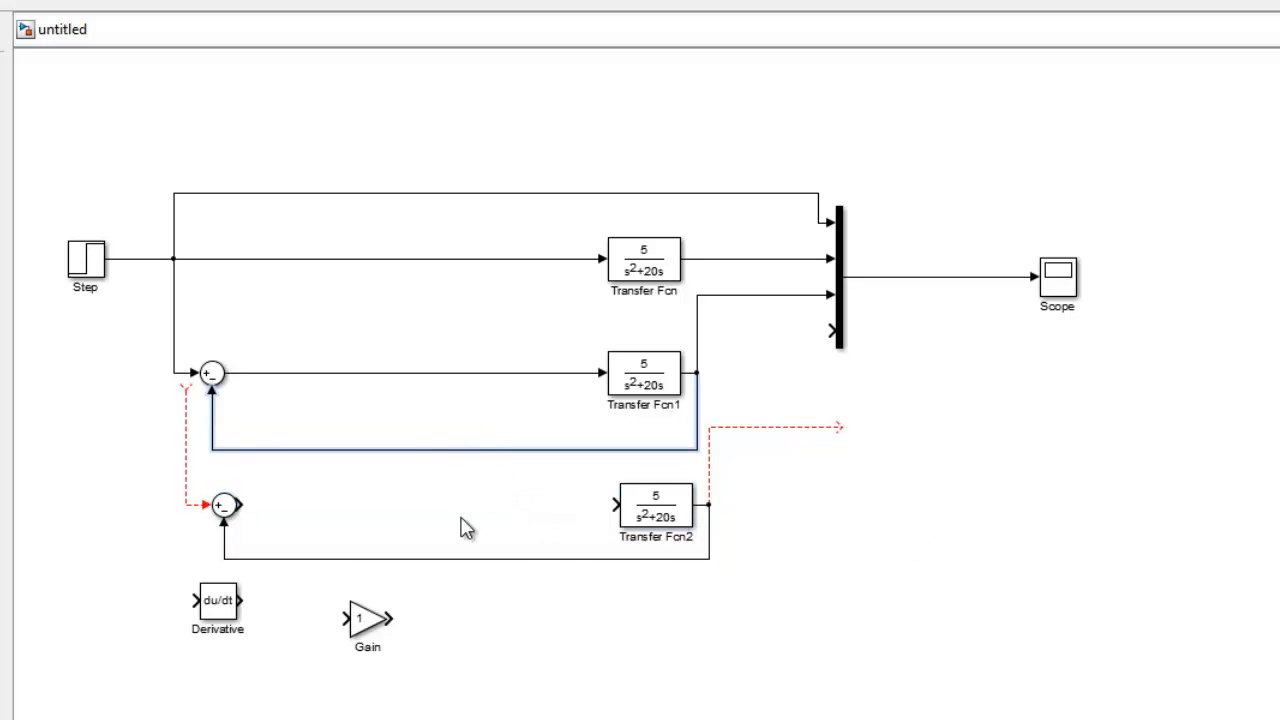
Place the Gain after the copied Sum block and connect them, moving the Derivative and the lower feedback line down to make room.
{"action": "left_click", "coordinate": [213, 618]}
{"action": "left_click_drag", "start_coordinate": [213, 618], "coordinate": [219, 673]}
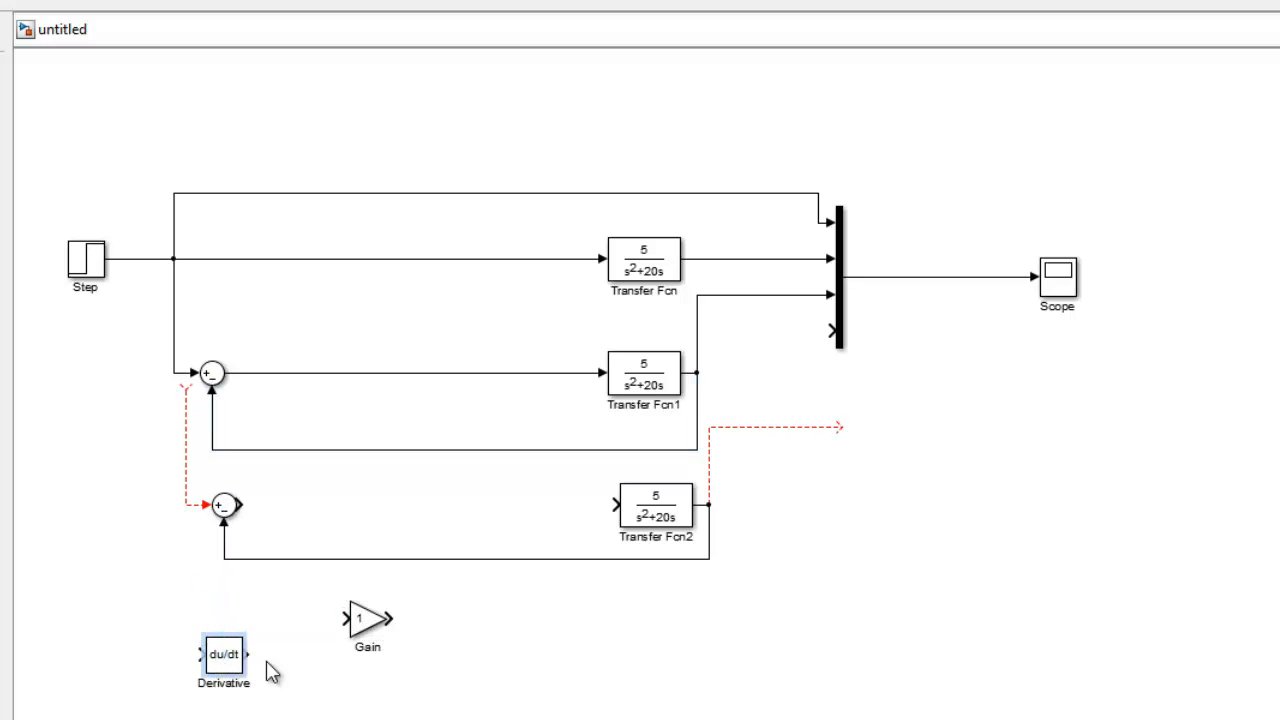
{"action": "left_click_drag", "start_coordinate": [356, 624], "coordinate": [322, 512]}
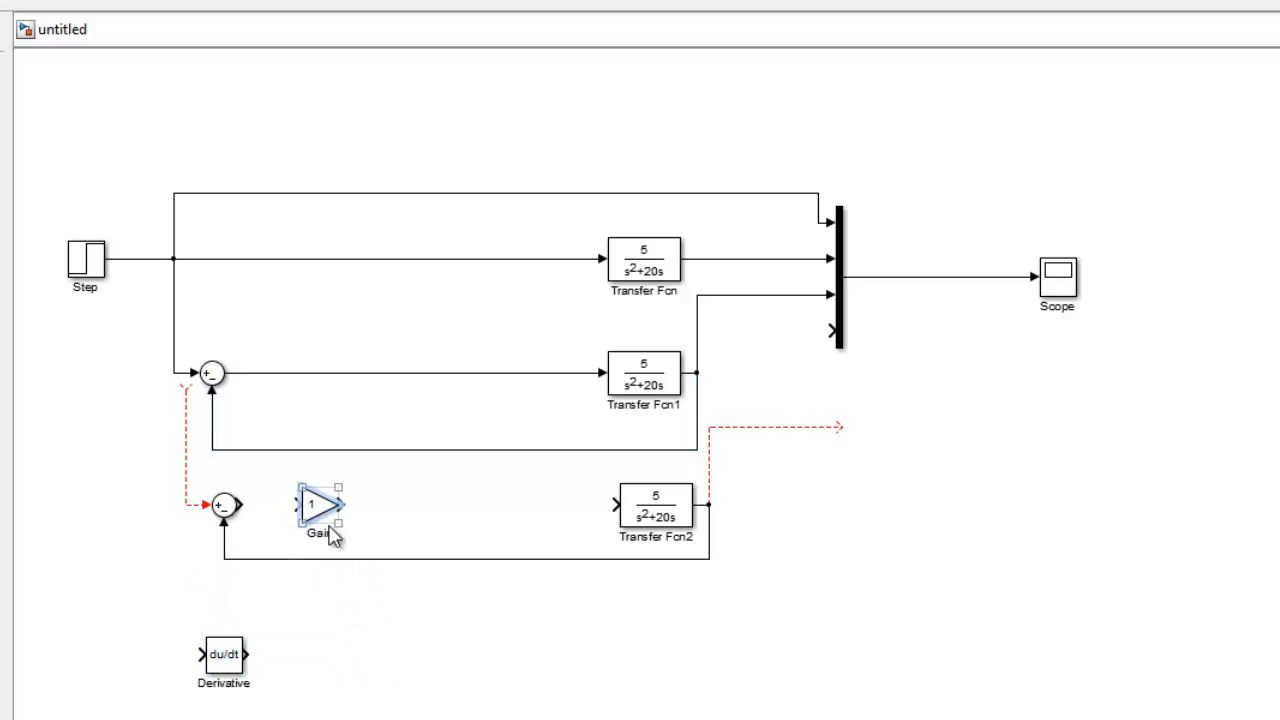
{"action": "left_click_drag", "start_coordinate": [374, 558], "coordinate": [380, 640]}
{"action": "left_click", "coordinate": [313, 530]}
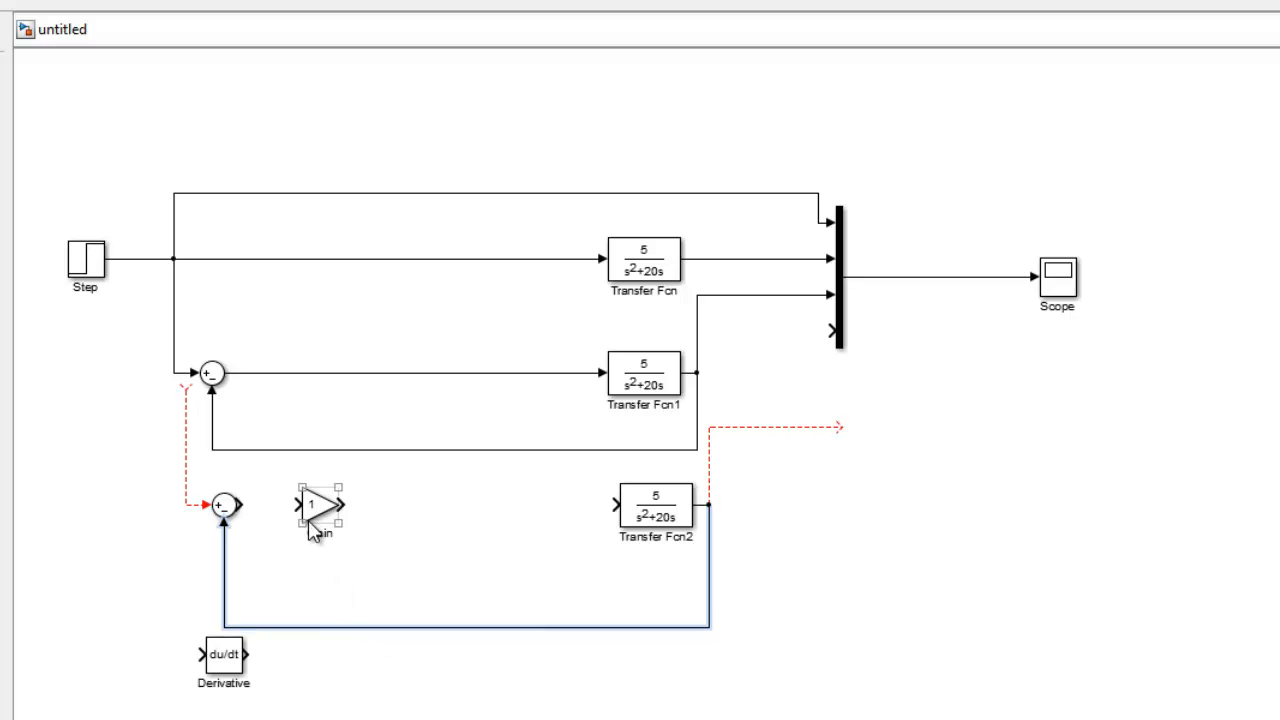
{"action": "left_click_drag", "start_coordinate": [293, 505], "coordinate": [246, 504]}
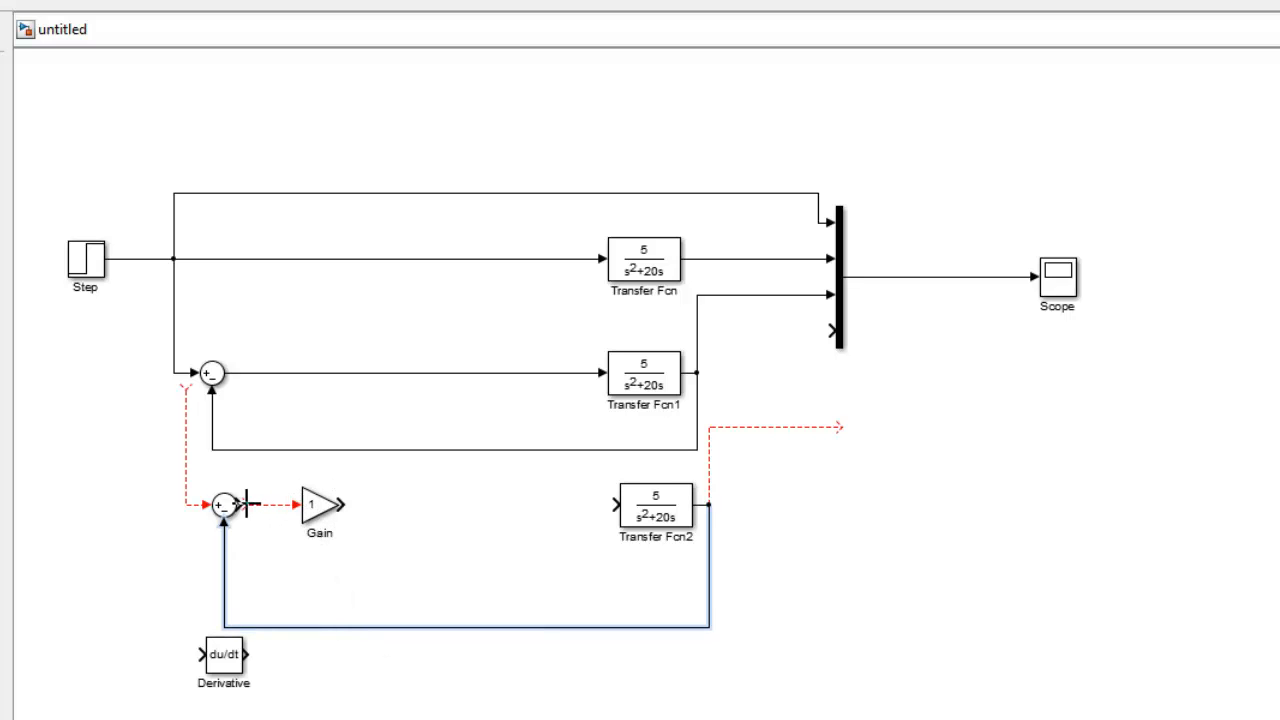
Add two copies of the Gain block, one connected after the original and the other placed below the first copy.
{"action": "left_click", "coordinate": [312, 510]}
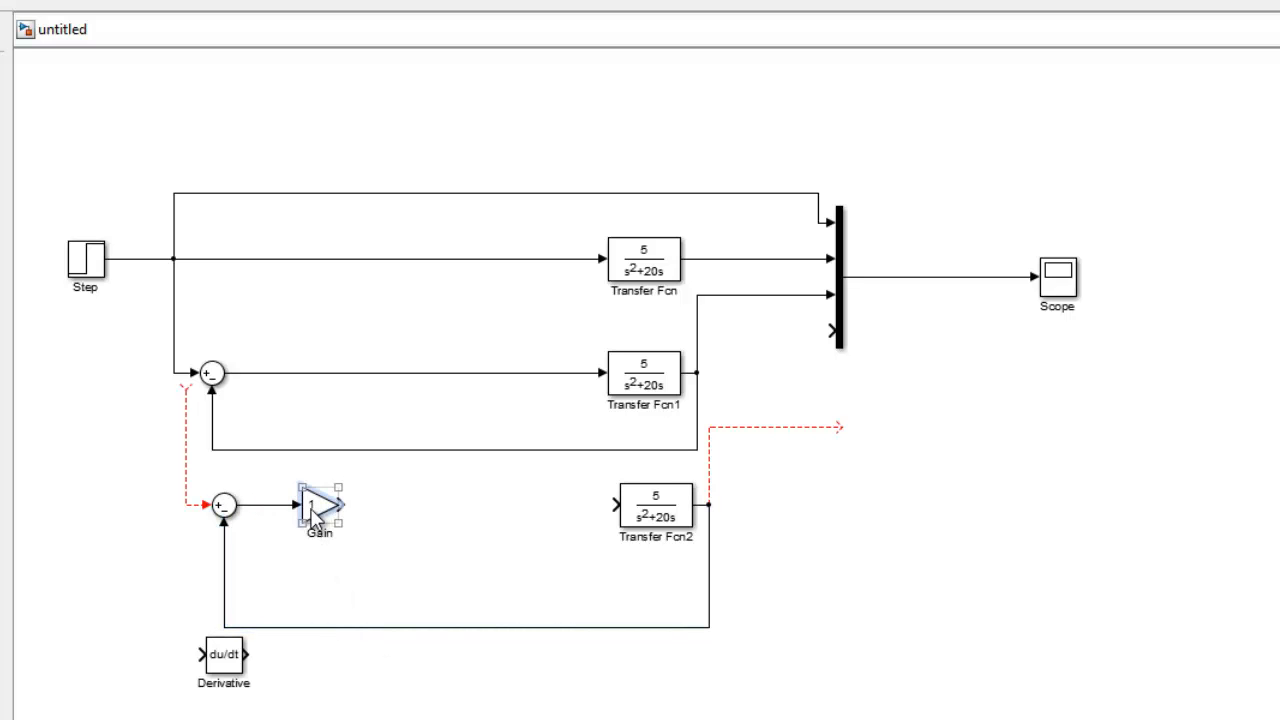
{"action": "left_click", "coordinate": [423, 543]}
{"action": "key", "text": "ctrl+v"}
{"action": "mouse_move", "coordinate": [448, 558]}
{"action": "left_mouse_down"}
{"action": "mouse_move", "coordinate": [423, 510]}
{"action": "mouse_move", "coordinate": [340, 504]}
{"action": "left_mouse_up"}
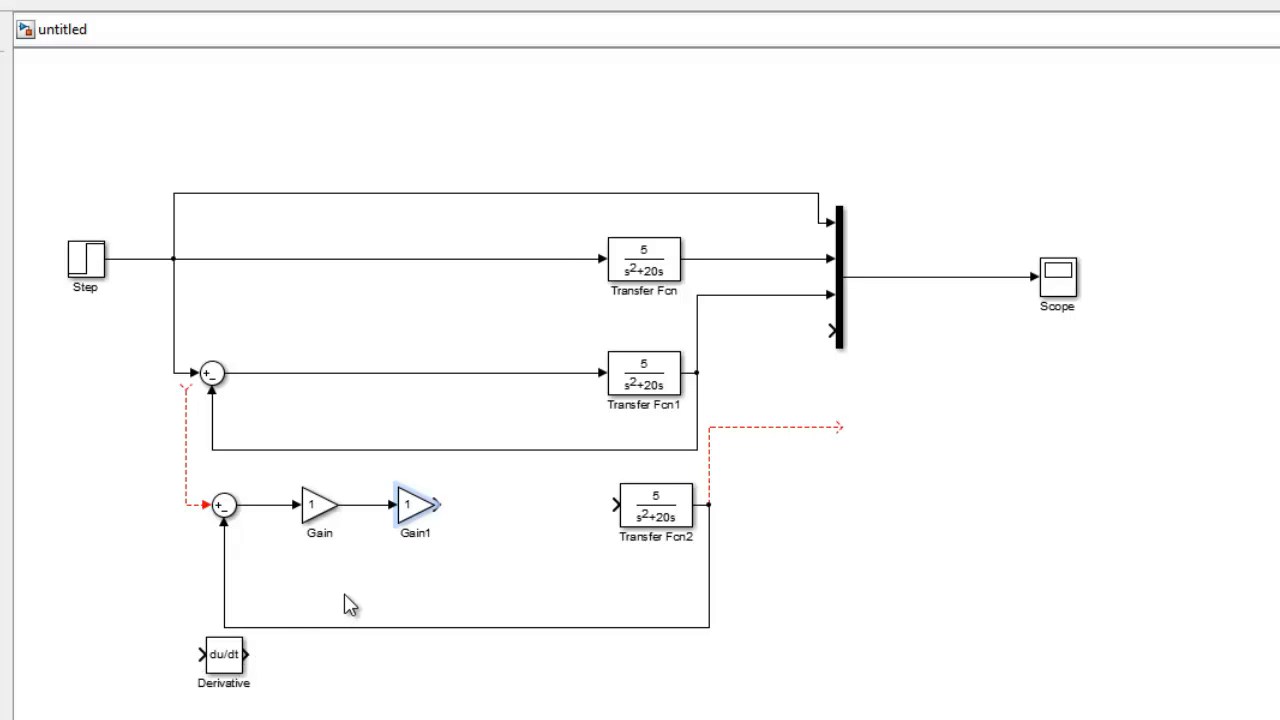
{"action": "key", "text": "ctrl+v"}
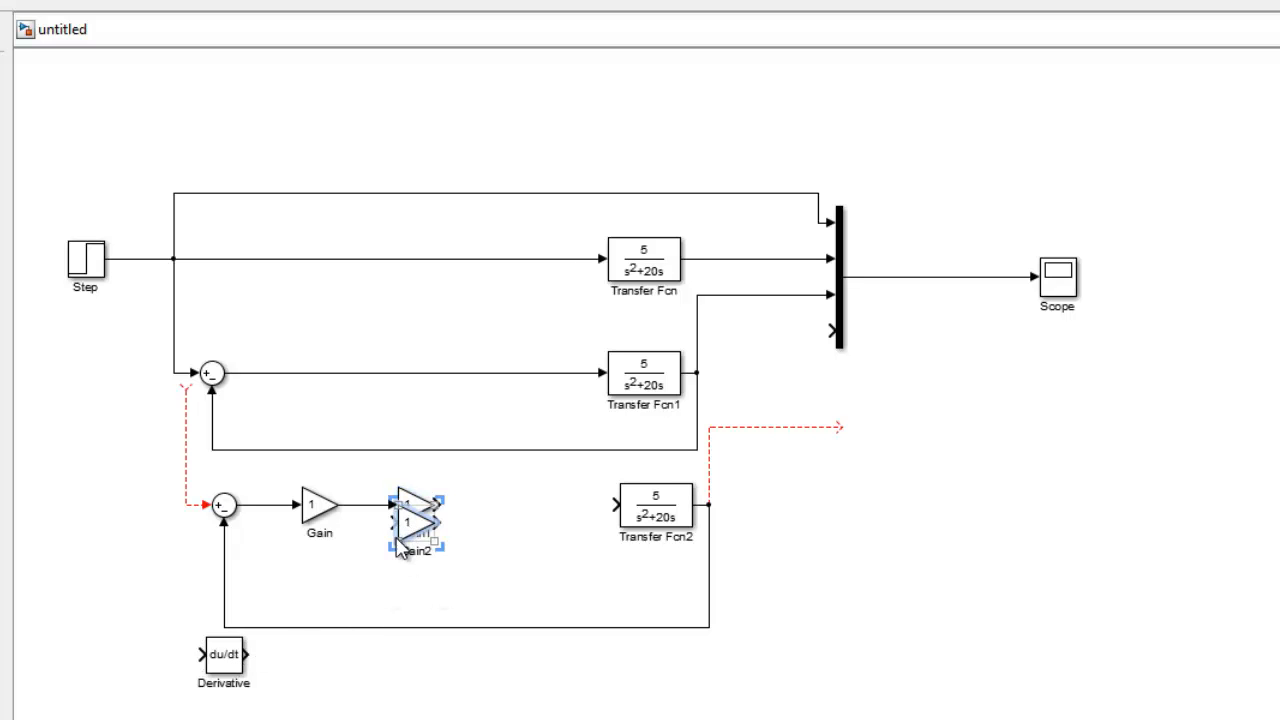
{"action": "left_click_drag", "start_coordinate": [395, 538], "coordinate": [407, 583]}
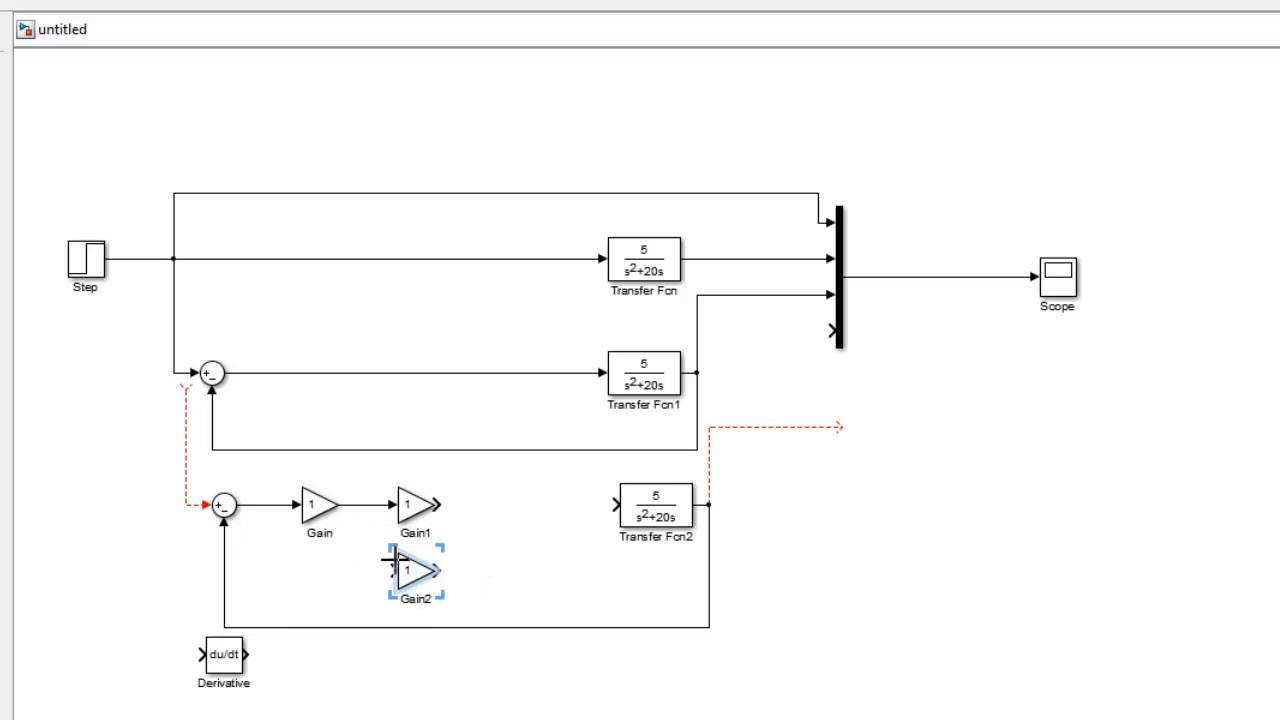
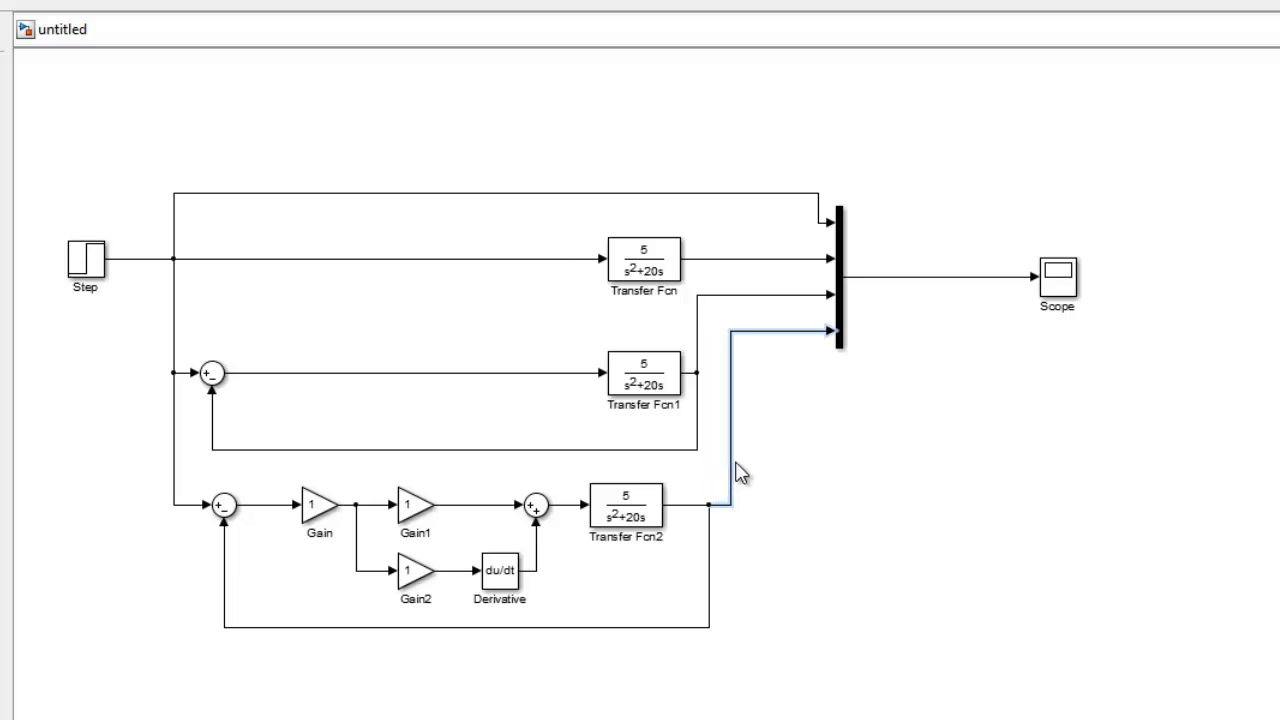
Shift the lower feedback line's vertical segment closer to Transfer Fcn2 and set the first Gain block's gain to 160.
{"action": "left_click", "coordinate": [711, 540]}
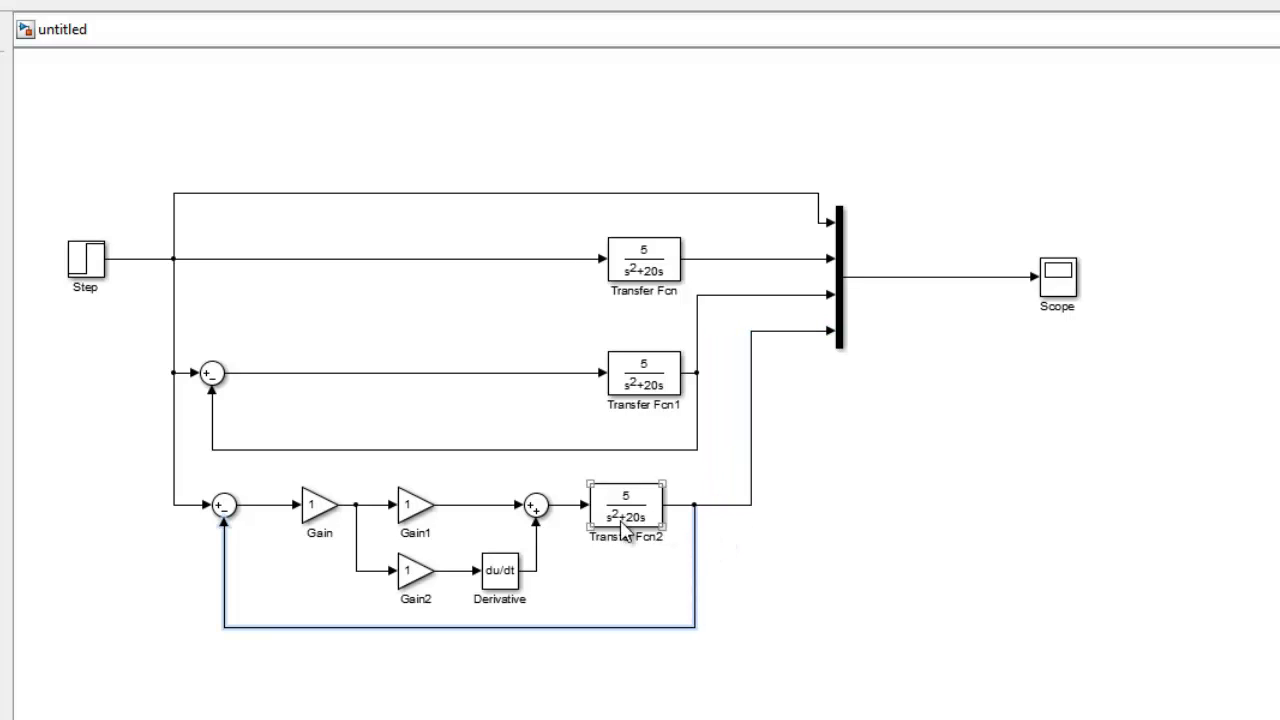
{"action": "double_click", "coordinate": [322, 507]}
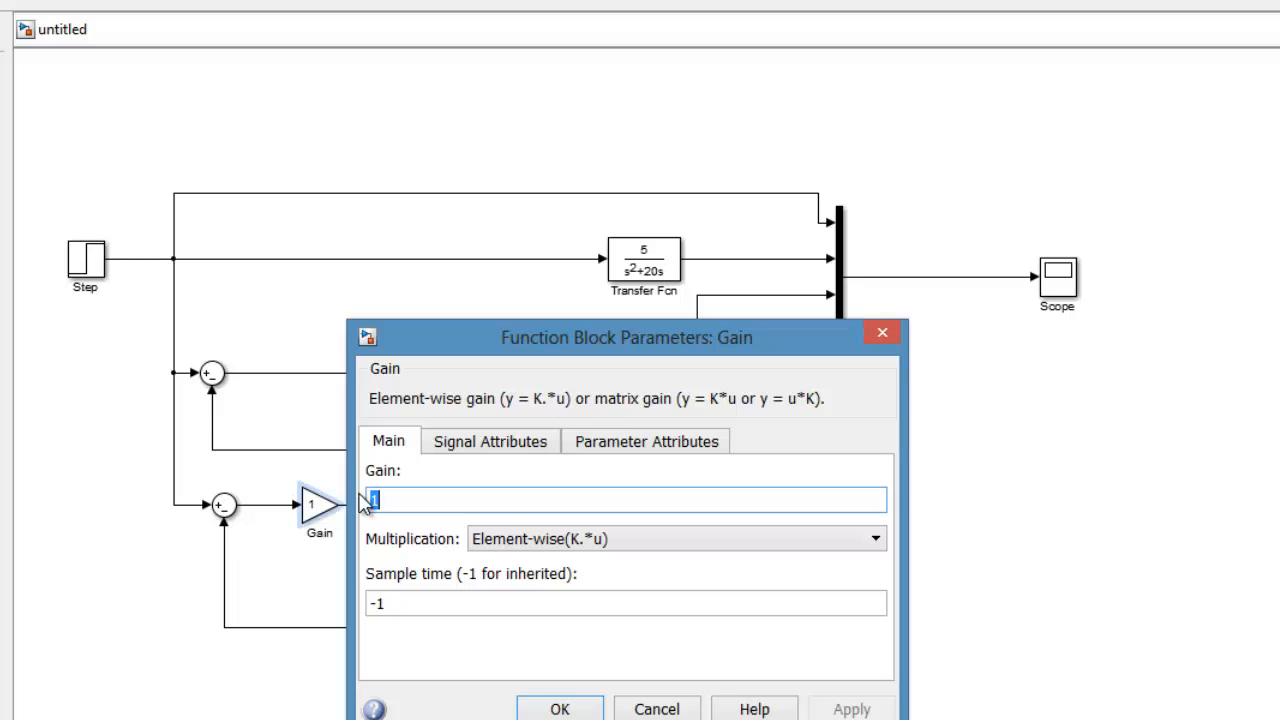
{"action": "key", "text": "BackSpace"}
{"action": "type", "text": "160"}
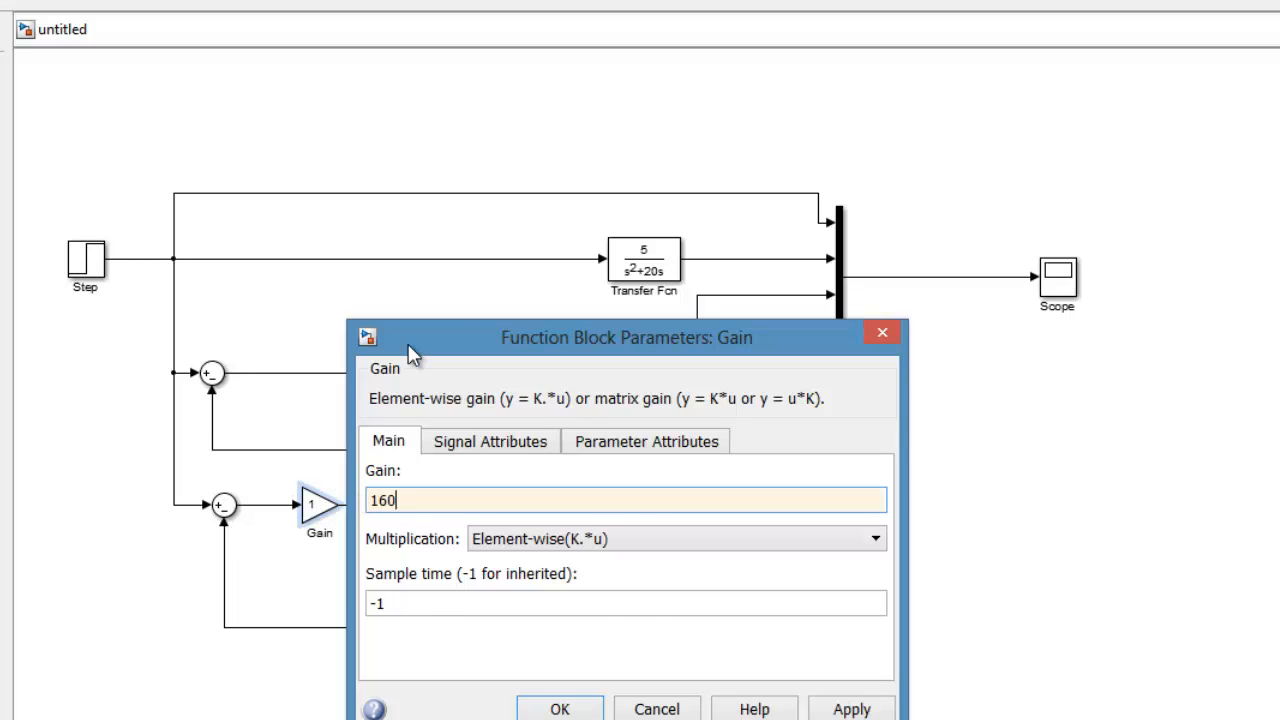
{"action": "key", "text": "Return"}
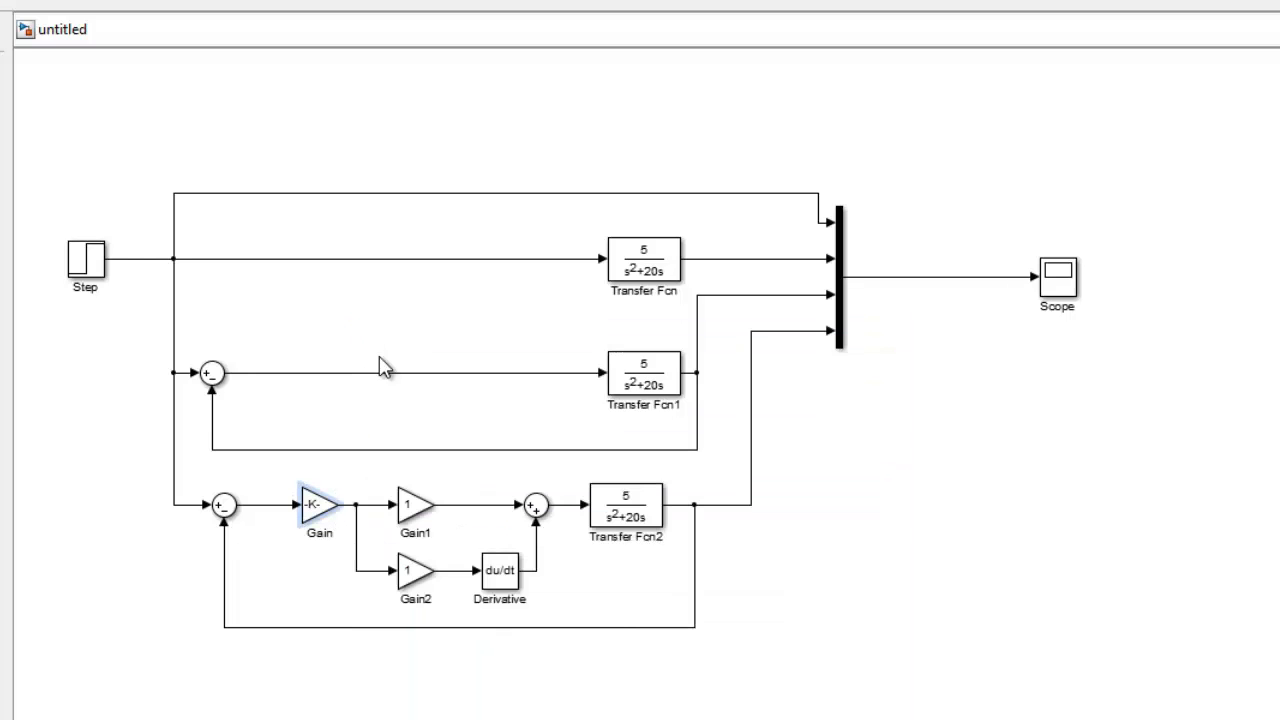
Set the gain of the Gain block before the Derivative to 0.05 and widen the block enough to display its value.
{"action": "left_click", "coordinate": [407, 510]}
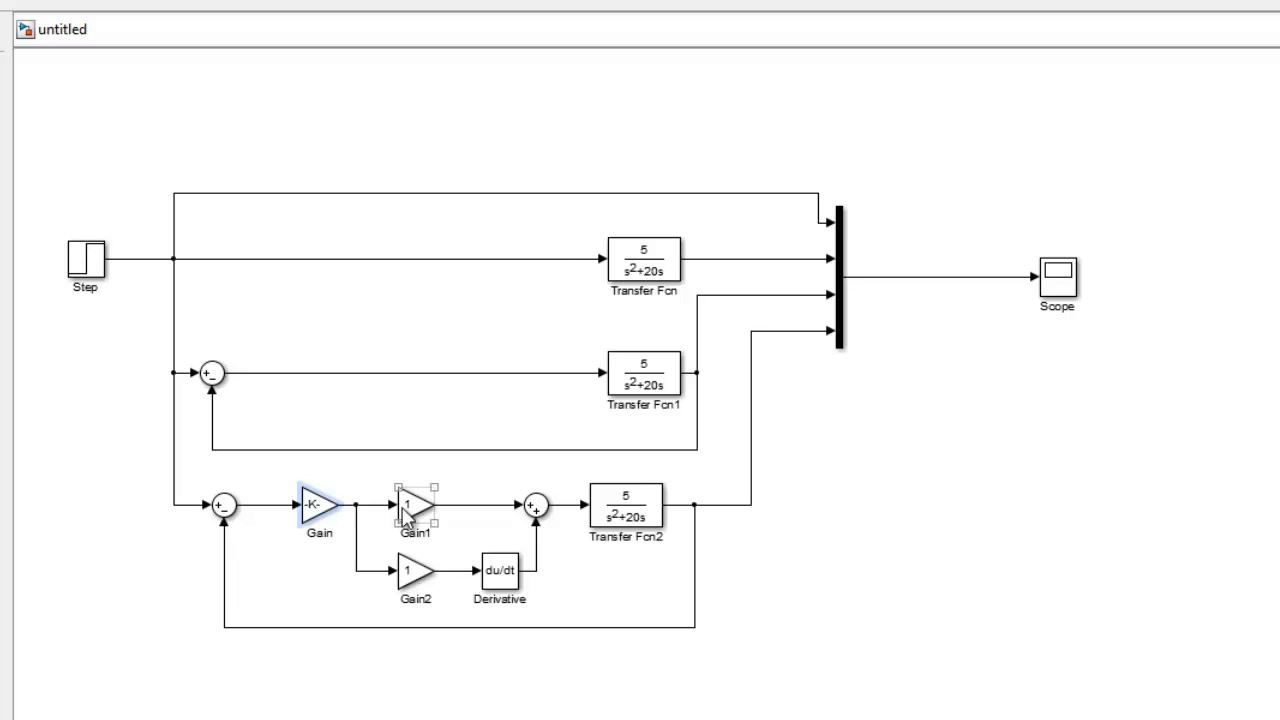
{"action": "left_click", "coordinate": [537, 507]}
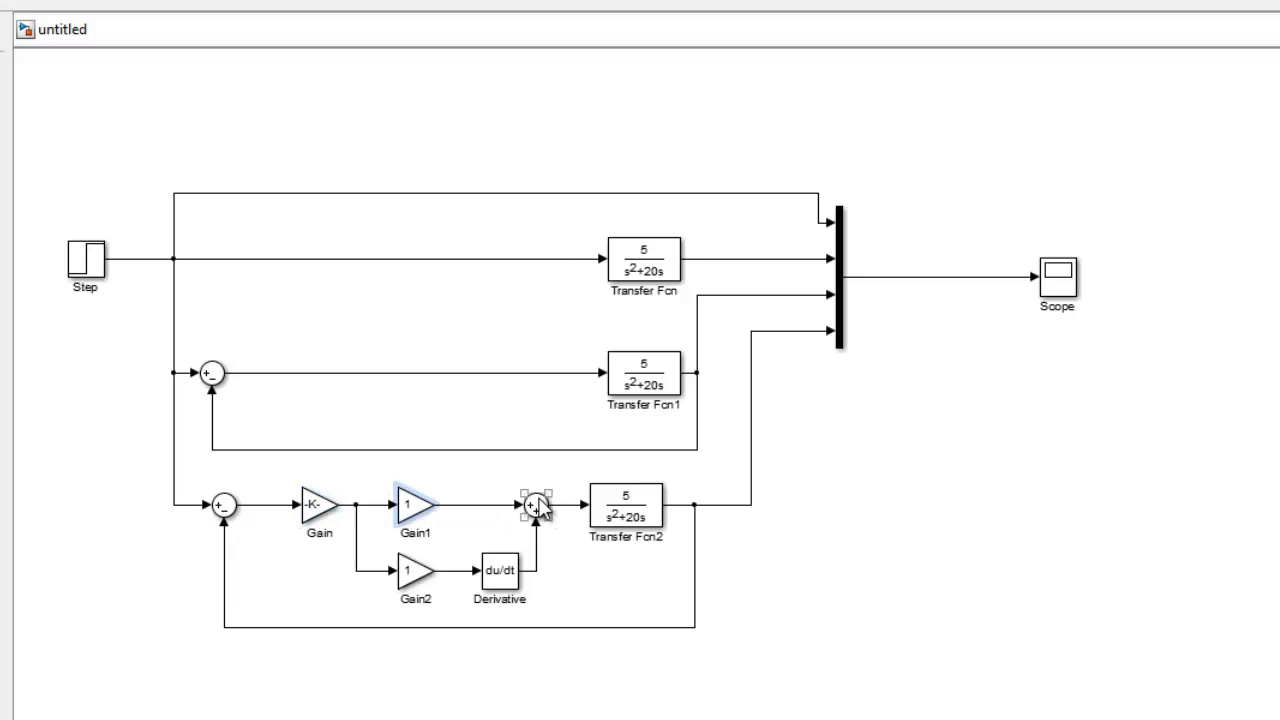
{"action": "double_click", "coordinate": [413, 586]}
{"action": "type", "text": "0"}
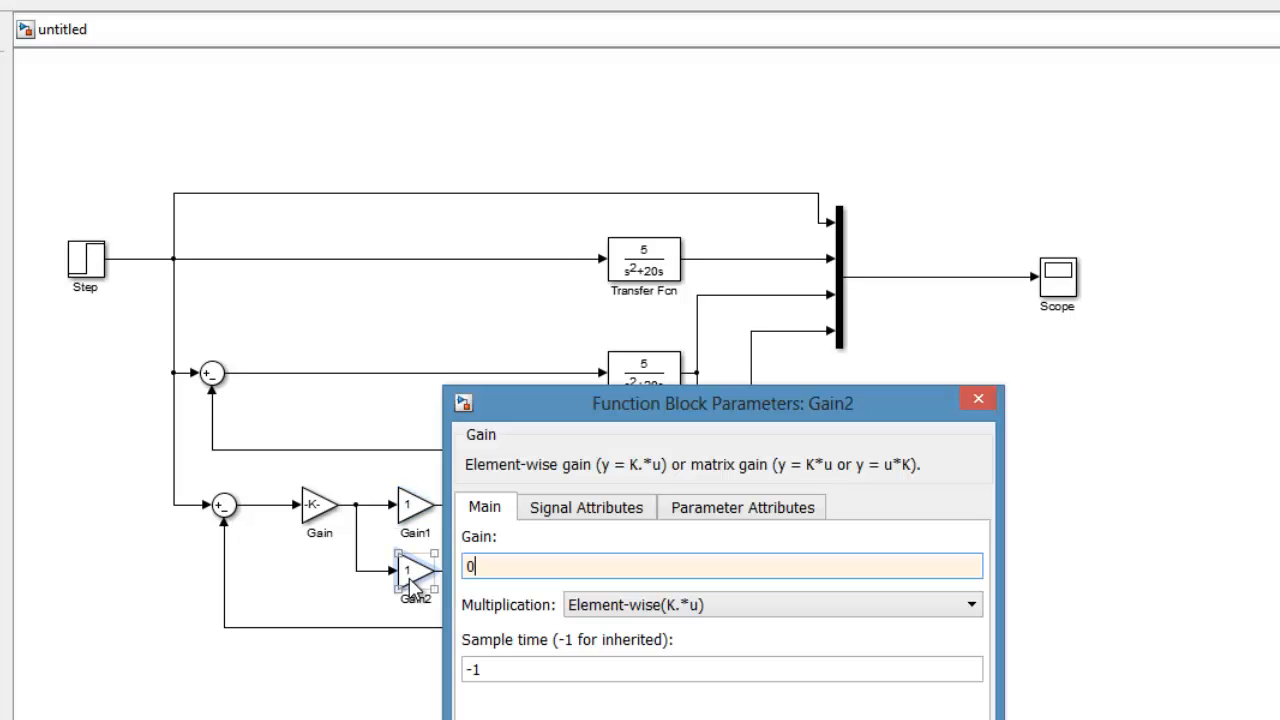
{"action": "type", "text": ".05"}
{"action": "key", "text": "Return"}
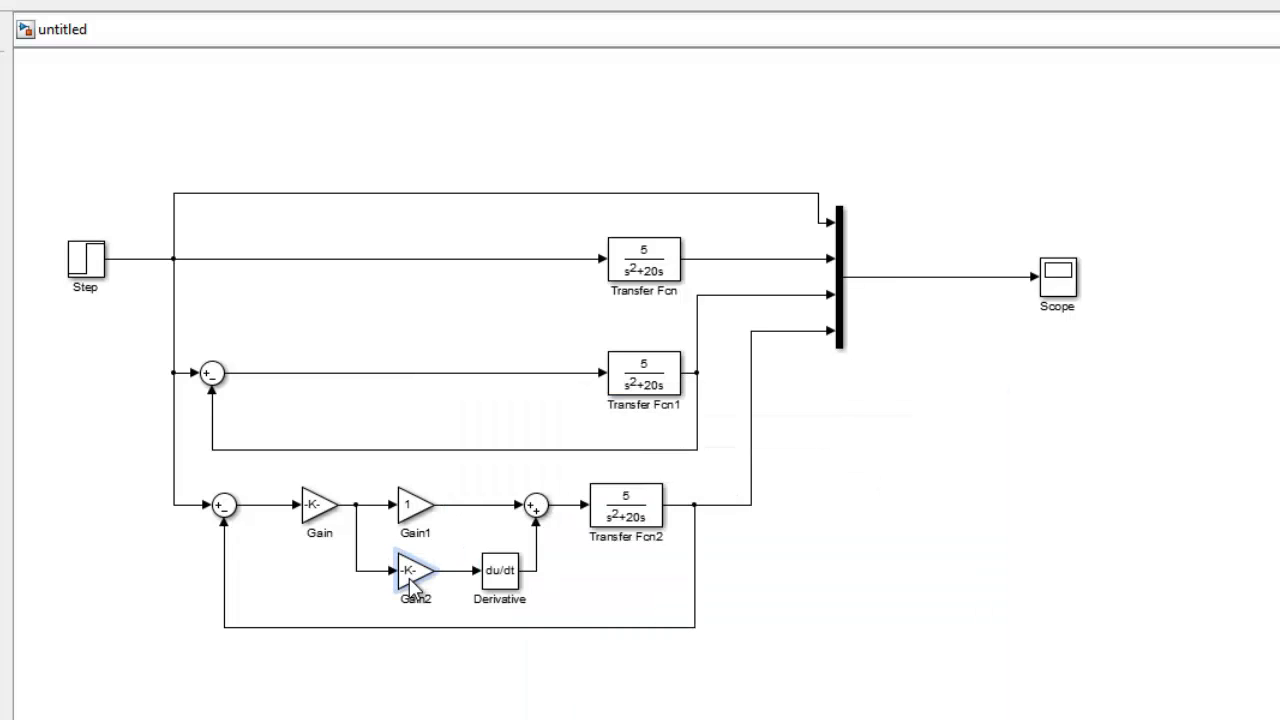
{"action": "left_click", "coordinate": [414, 585]}
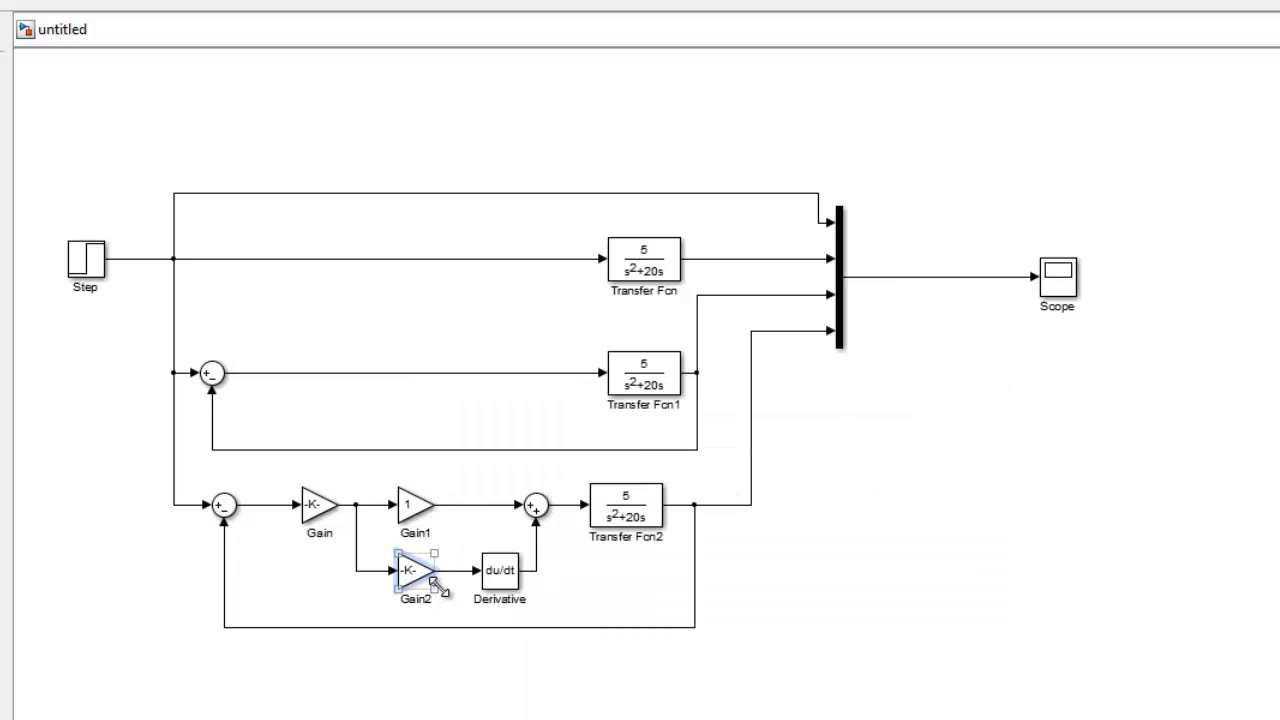
{"action": "left_click_drag", "start_coordinate": [436, 591], "coordinate": [466, 590]}
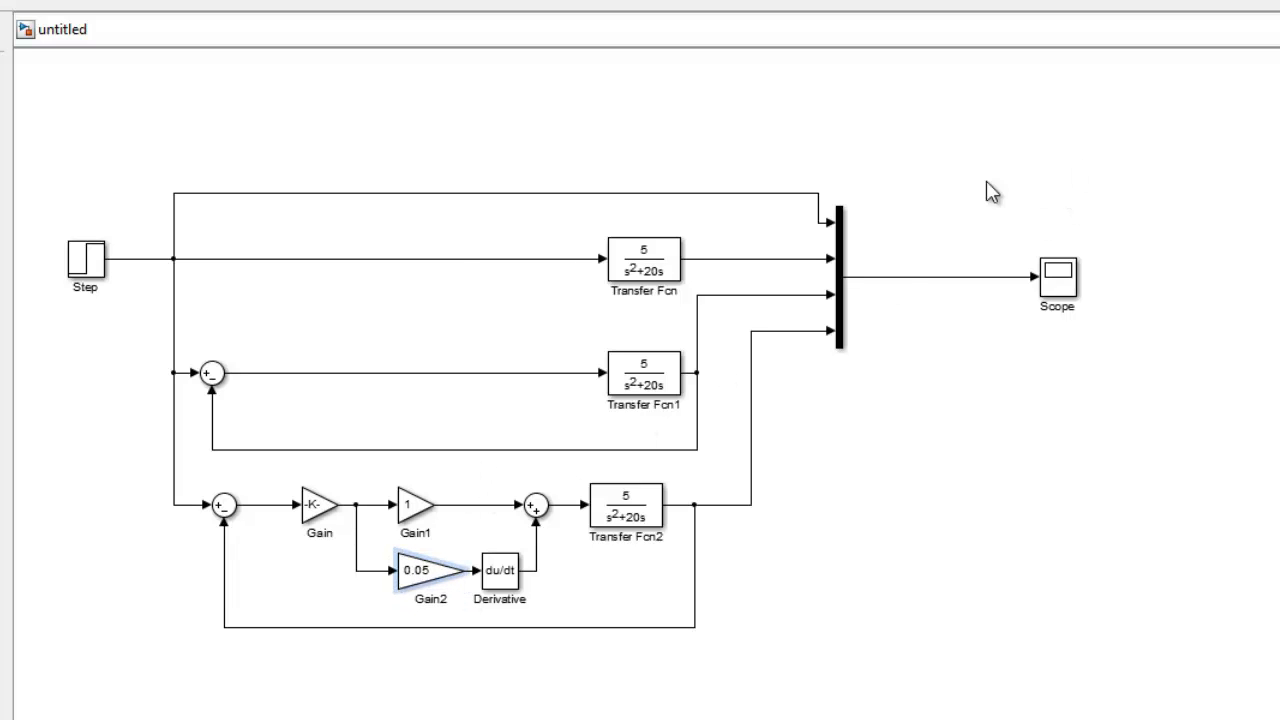
Review the Step block's step time, initial value and final value parameters.
{"action": "double_click", "coordinate": [93, 262]}
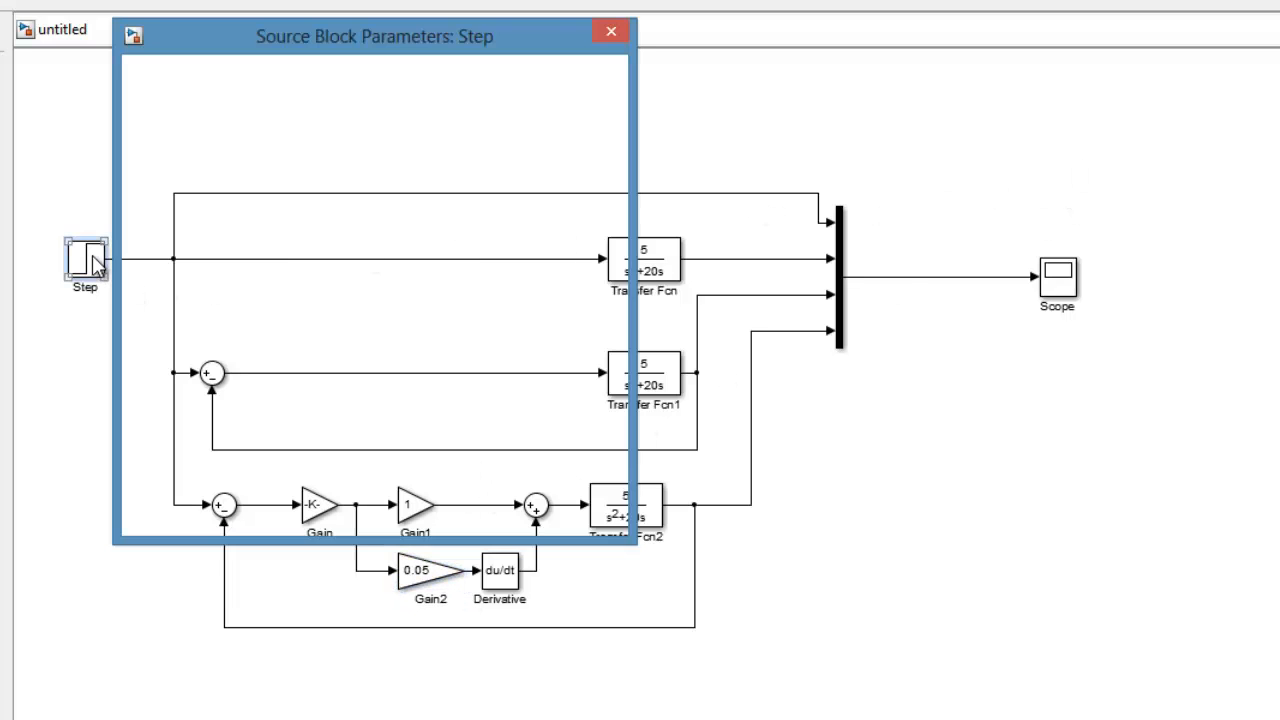
{"action": "left_click", "coordinate": [254, 197]}
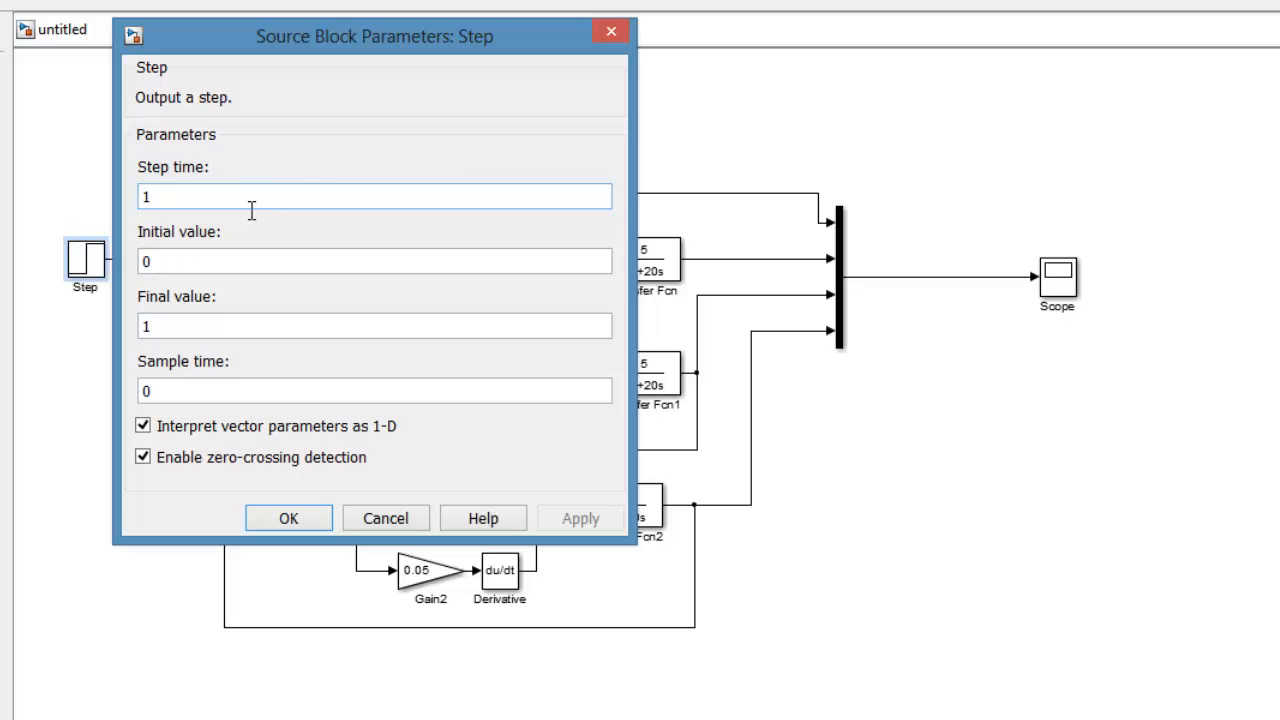
{"action": "key", "text": "Tab"}
{"action": "key", "text": "Tab"}
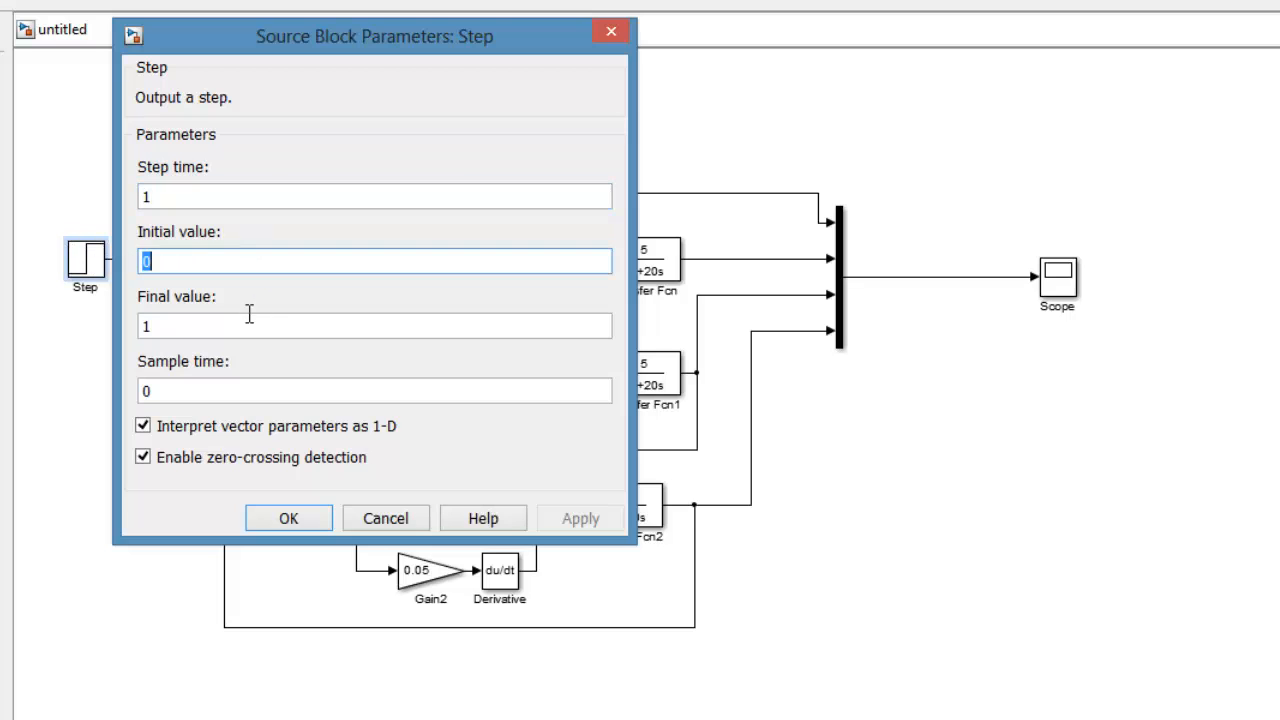
{"action": "left_click", "coordinate": [262, 518]}
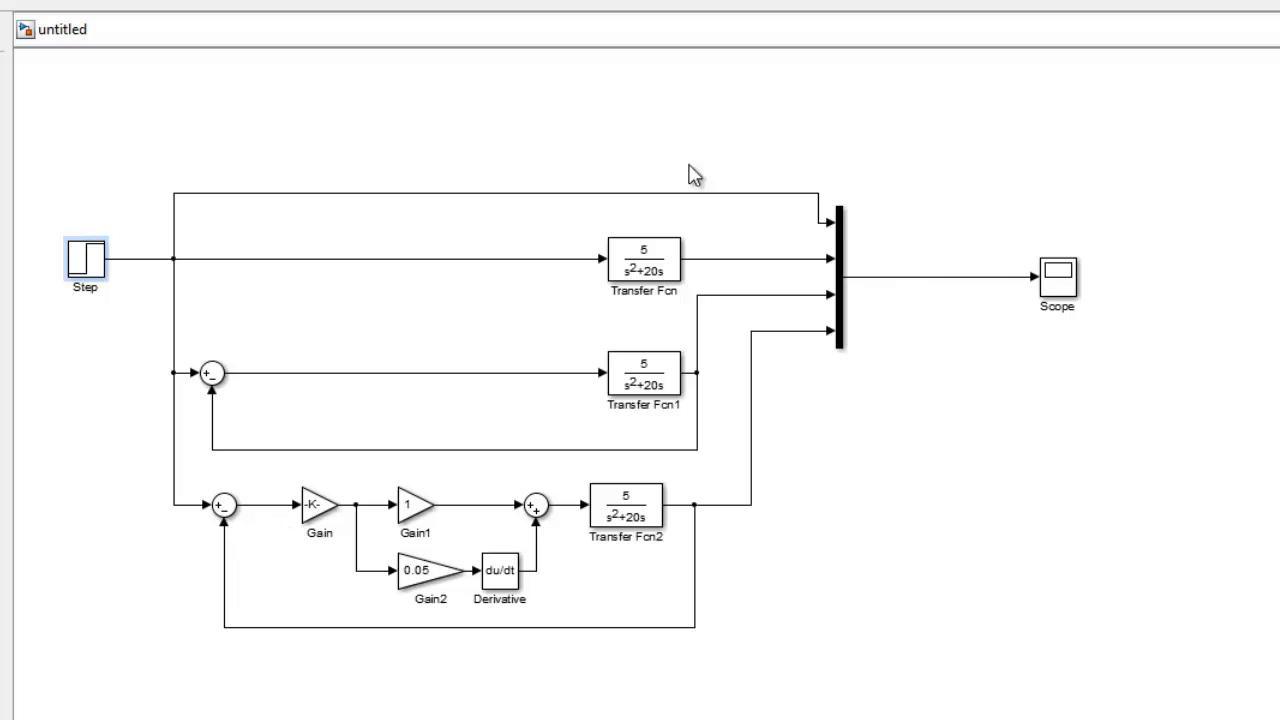
Name the direct Step-to-Mux line "Rerefence" and the output line of the open-loop Transfer Fcn "\Open Loop".
{"action": "left_click", "coordinate": [742, 193]}
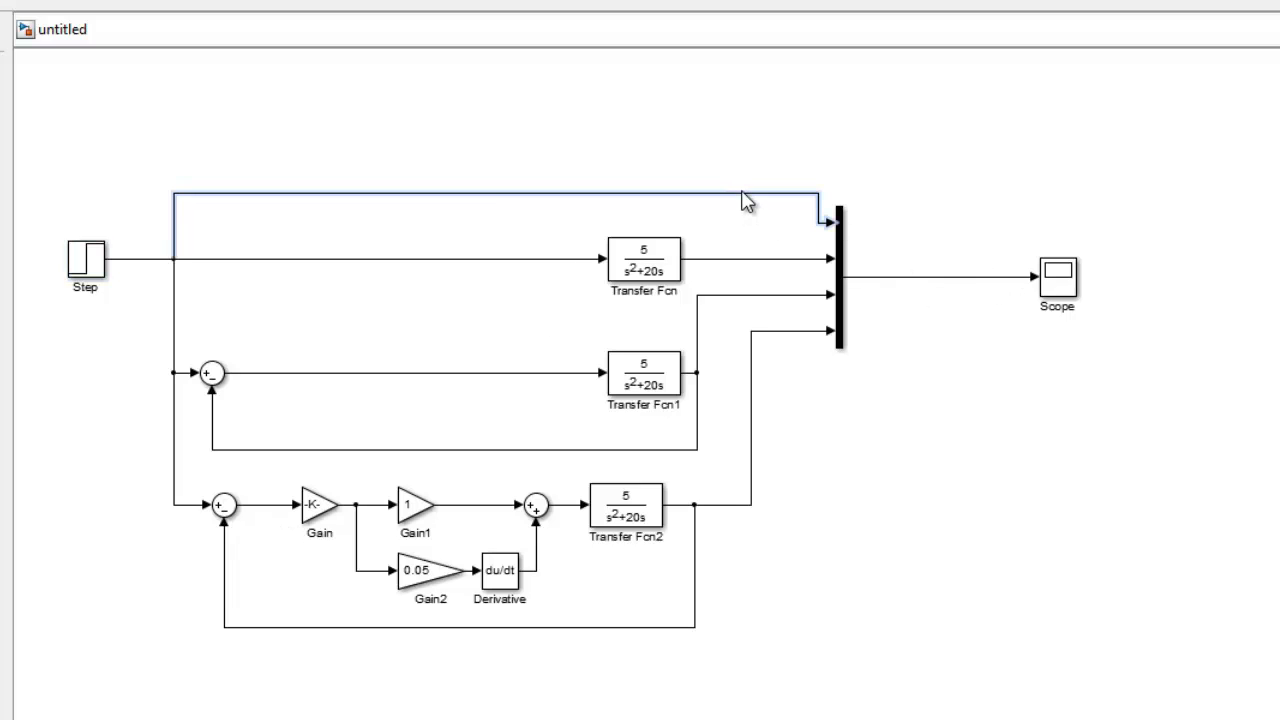
{"action": "type", "text": "Rerefence"}
{"action": "left_click", "coordinate": [756, 260]}
{"action": "type", "text": "open loop"}
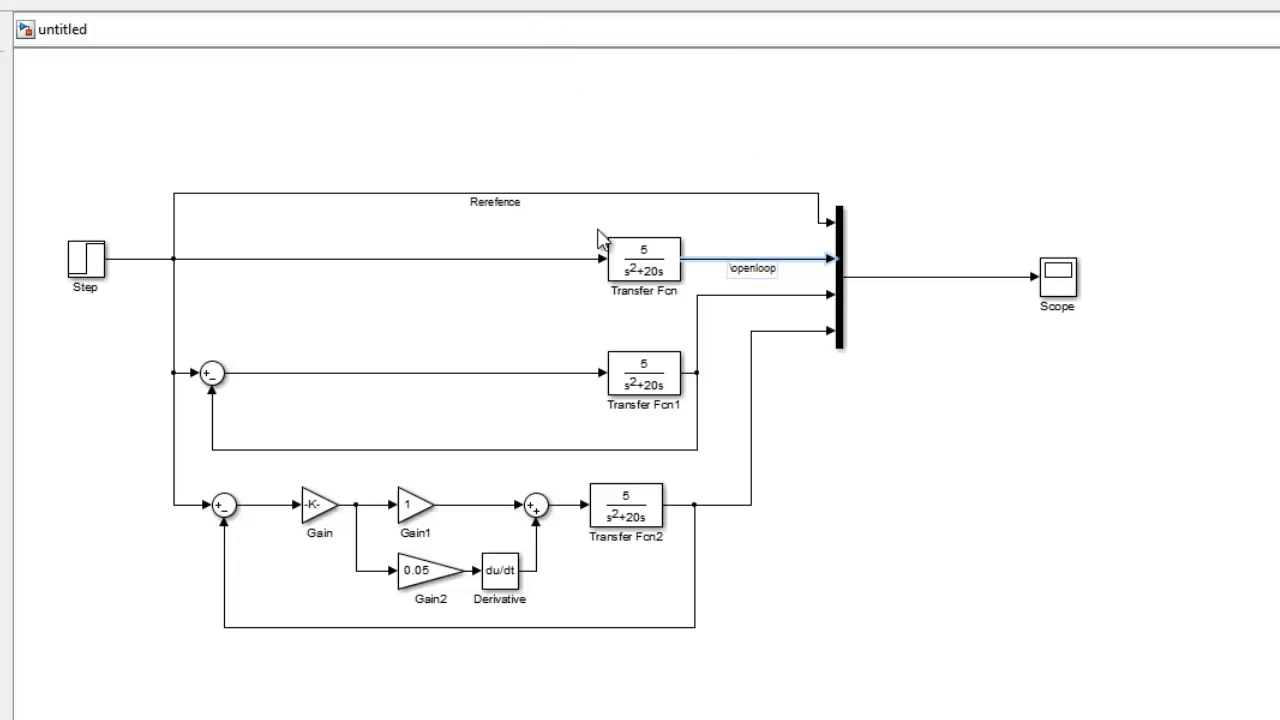
{"action": "left_click", "coordinate": [751, 267]}
{"action": "left_click", "coordinate": [731, 269]}
{"action": "double_click", "coordinate": [740, 268]}
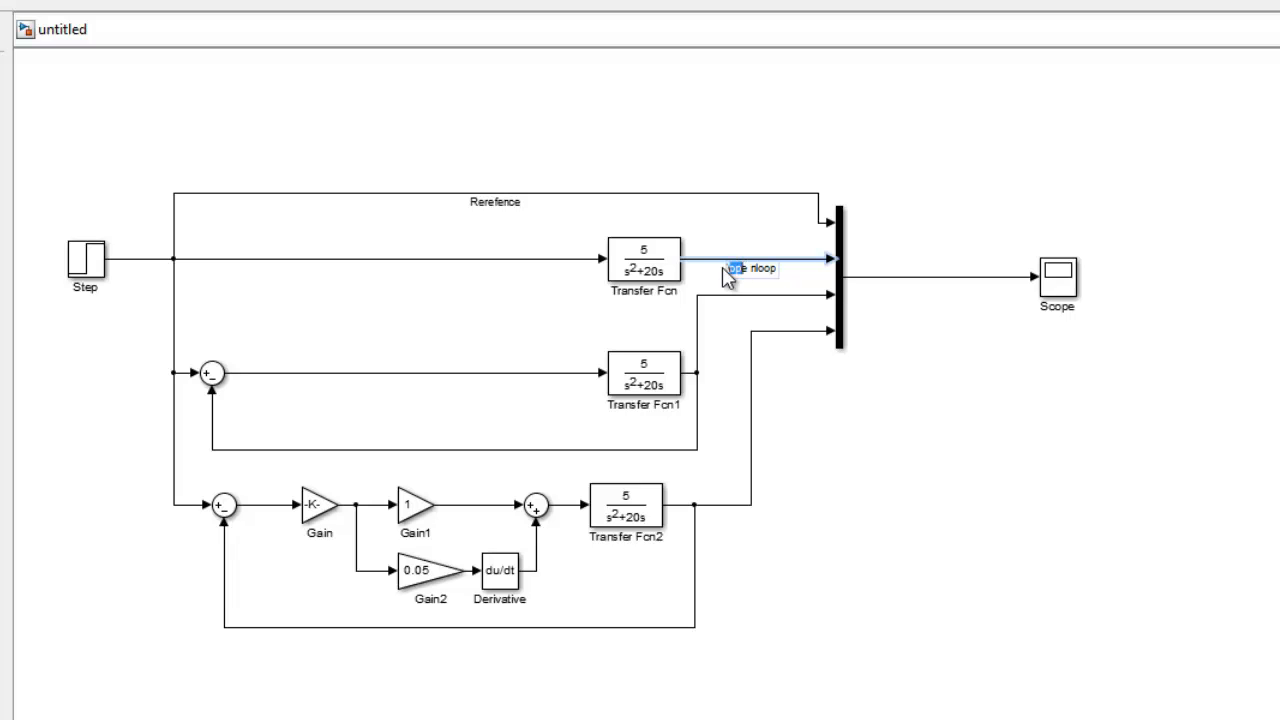
{"action": "type", "text": "Opene n"}
{"action": "key", "text": "BackSpace"}
{"action": "key", "text": "Delete"}
{"action": "type", "text": "L"}
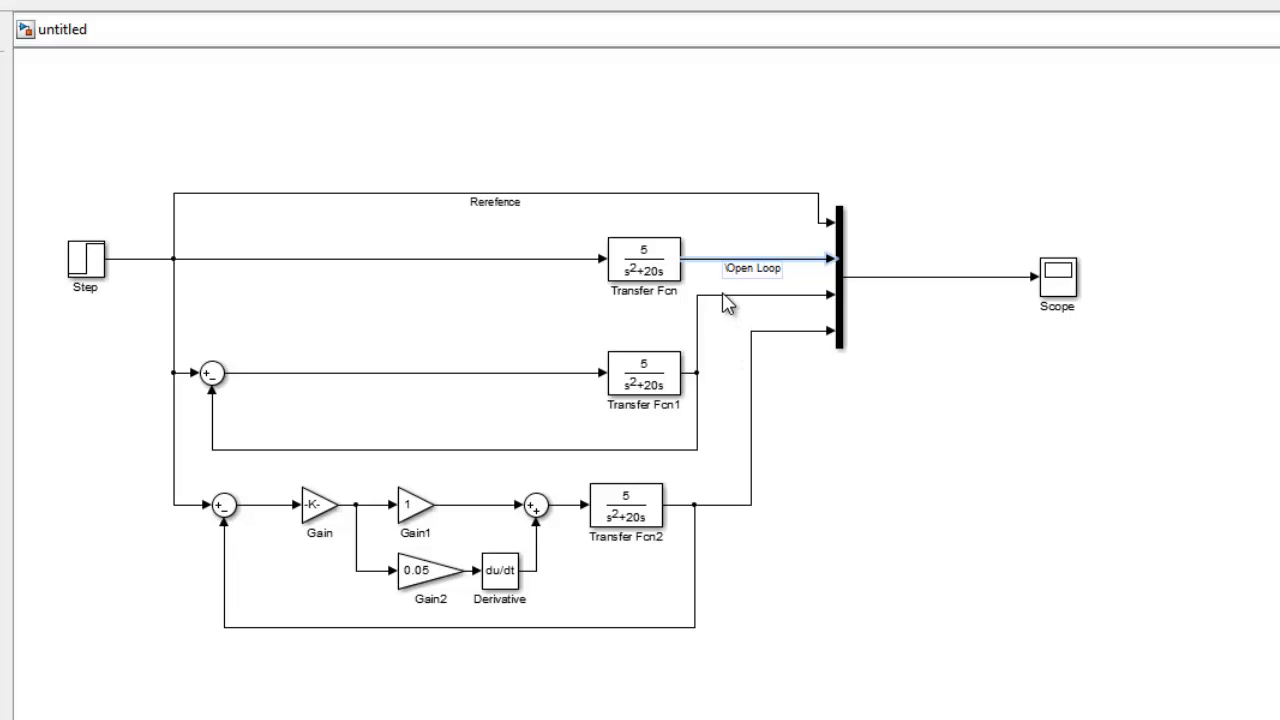
Name the line from Transfer Fcn1 to the third Mux input "Closed Loop Tanpa Kontroller".
{"action": "left_click", "coordinate": [724, 295]}
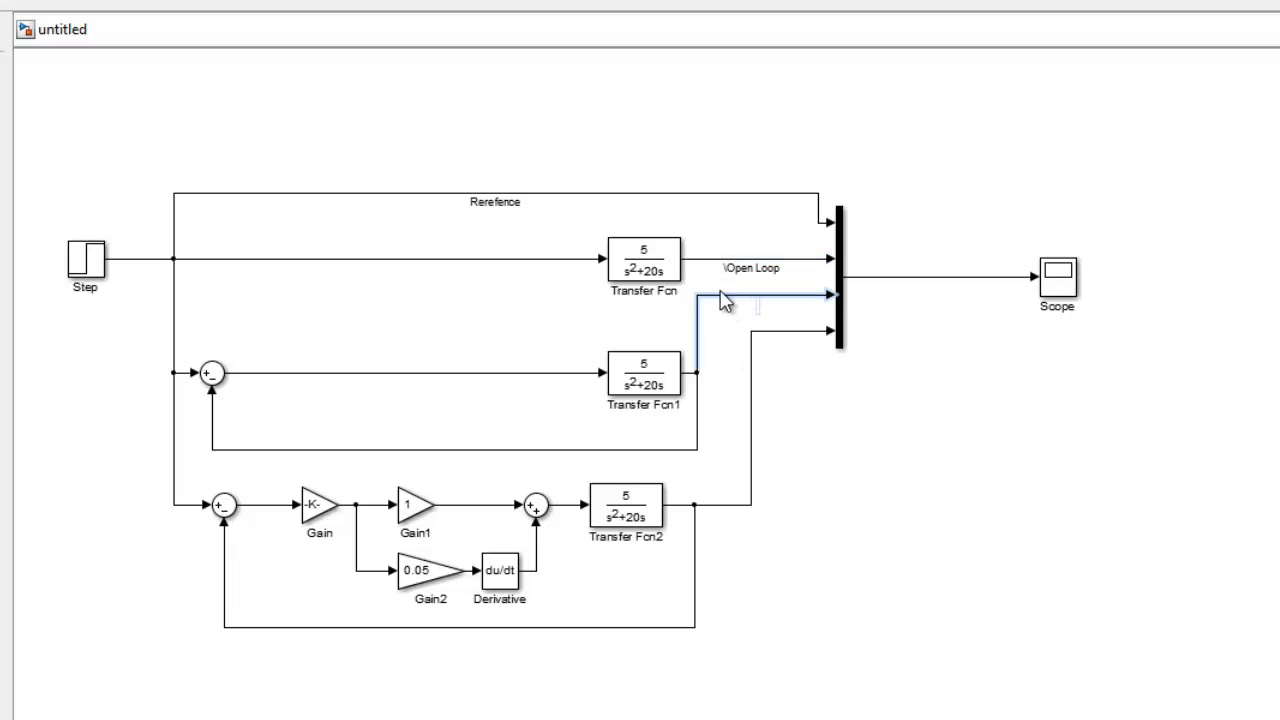
{"action": "type", "text": "Closed Loop Tanpa Kon"}
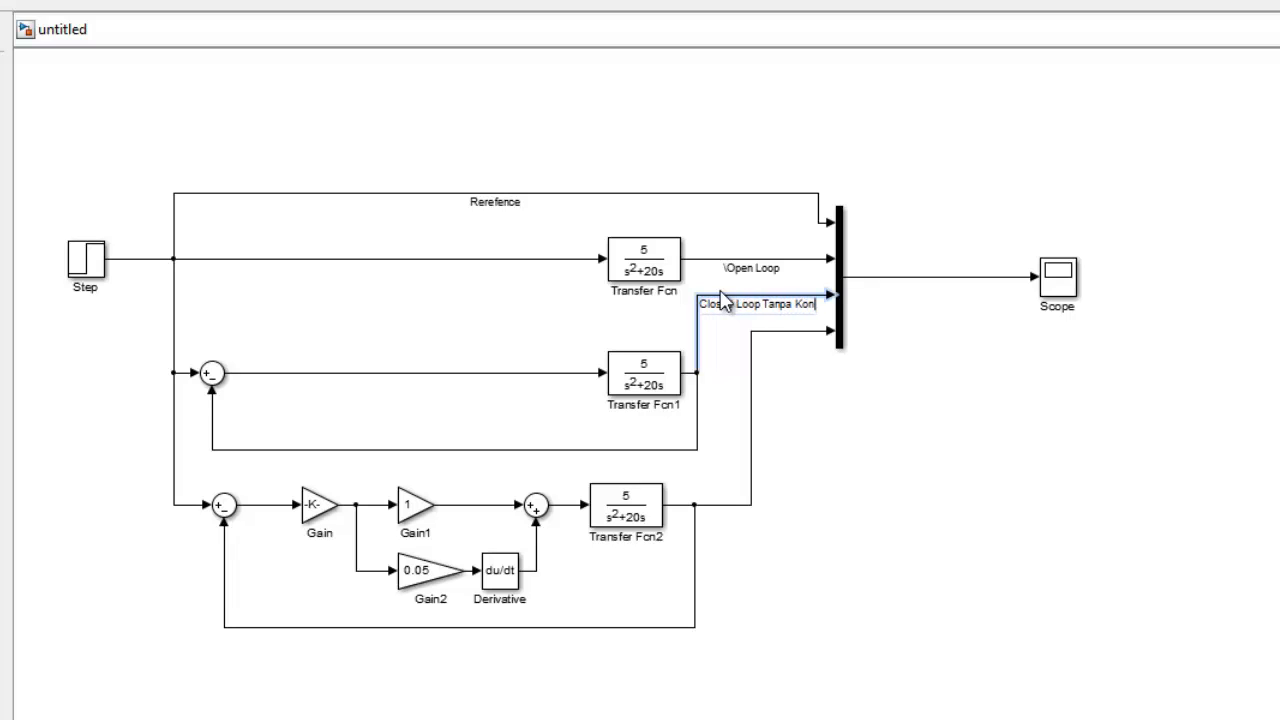
{"action": "type", "text": "troller"}
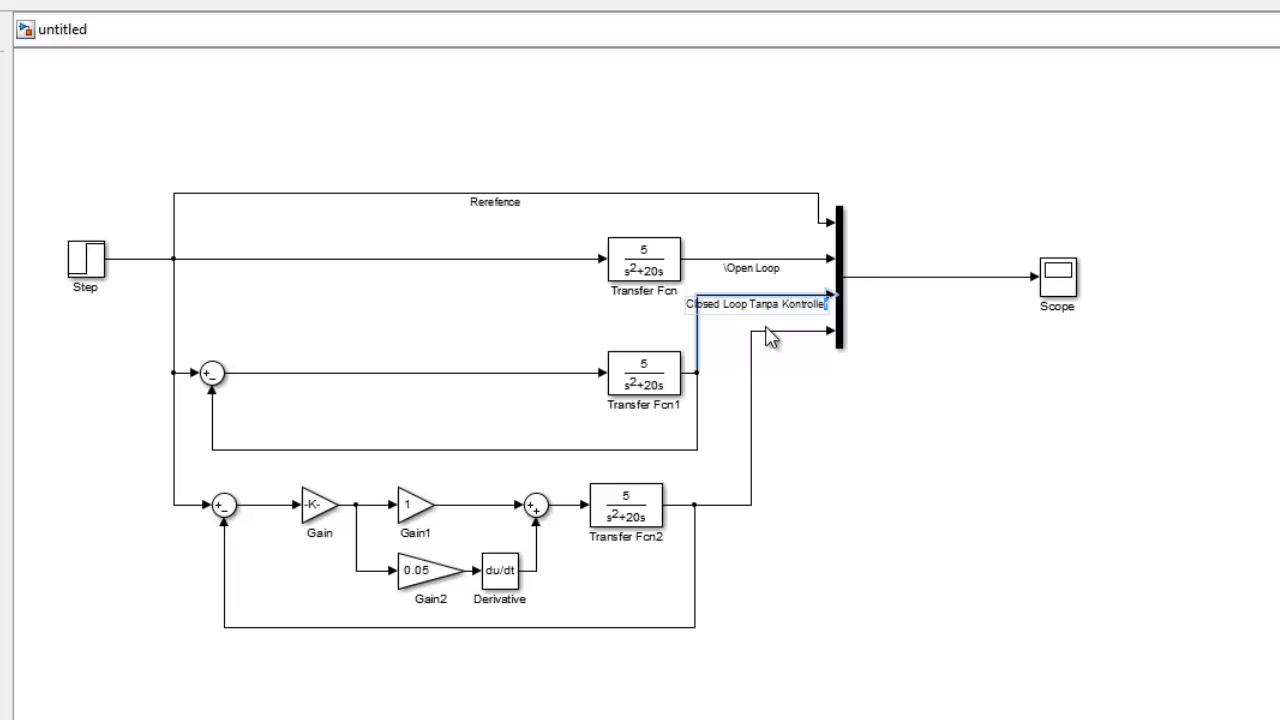
Reuse the Transfer Fcn1 line's label for the line from Transfer Fcn2 to the Mux, changing it to "Closed Loop Kontroller PD".
{"action": "key", "text": "ctrl+a"}
{"action": "key", "text": "ctrl+c"}
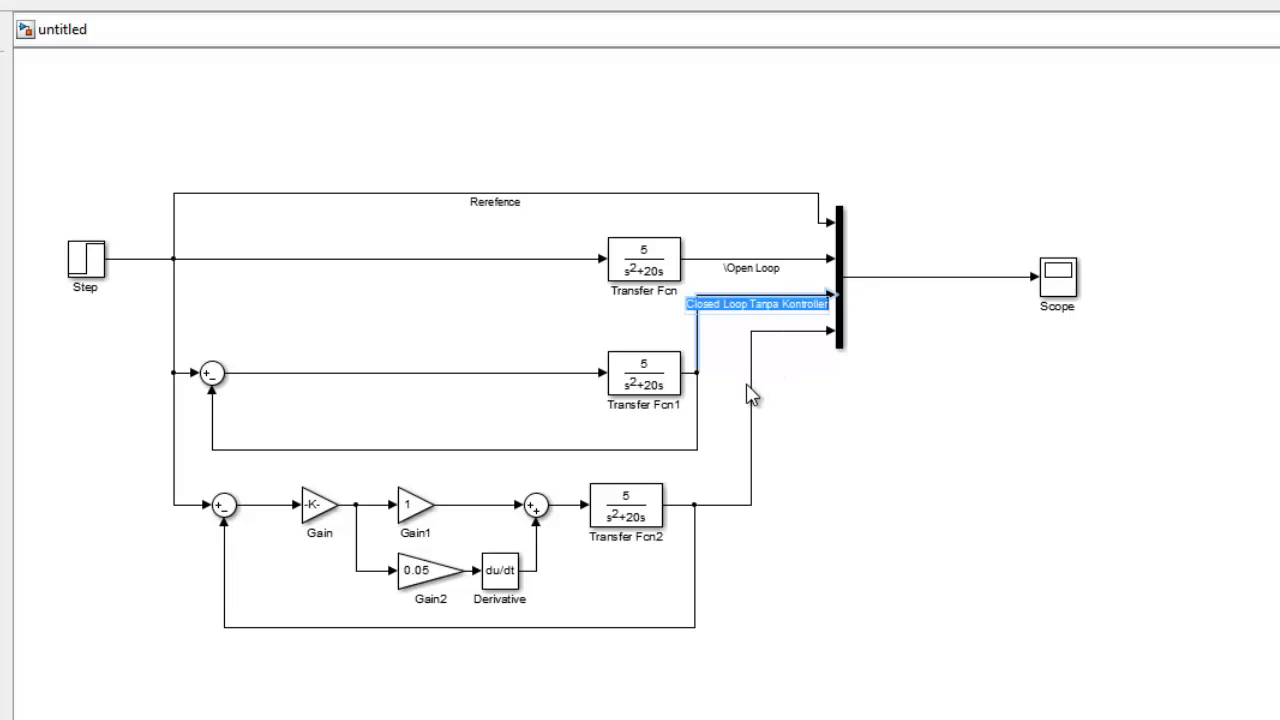
{"action": "left_click", "coordinate": [752, 398]}
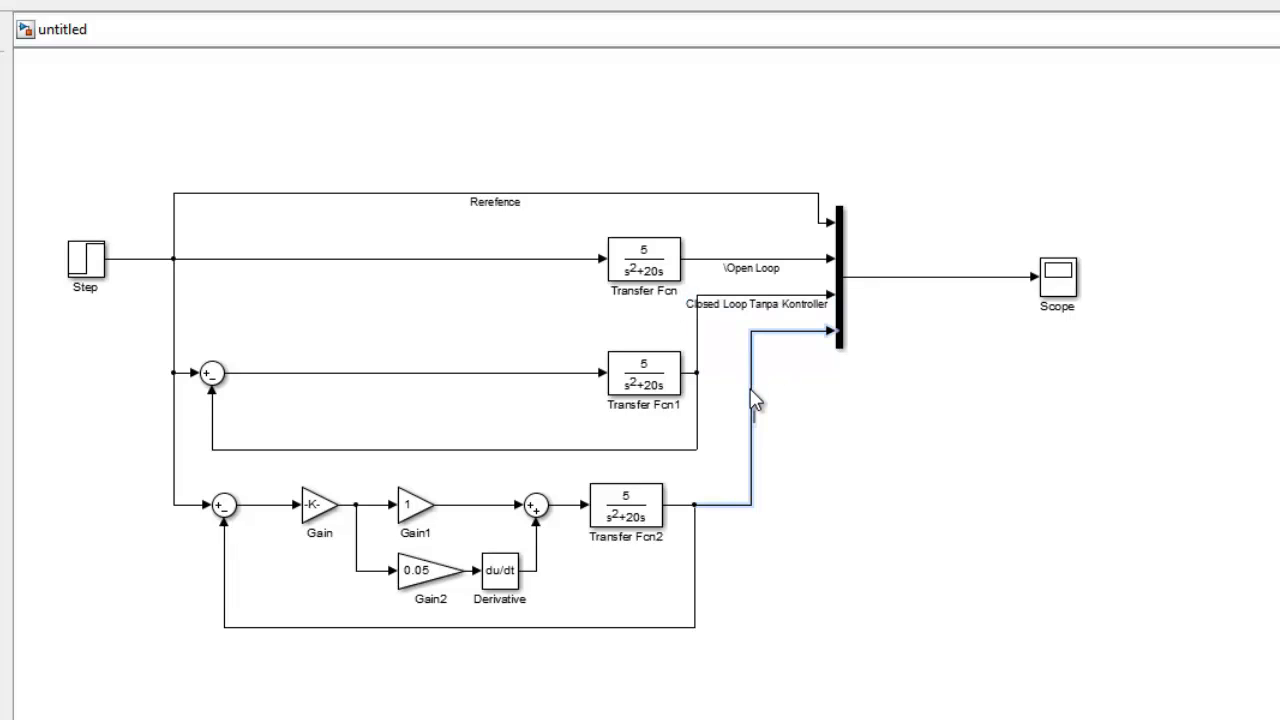
{"action": "double_click", "coordinate": [752, 400]}
{"action": "key", "text": "ctrl+v"}
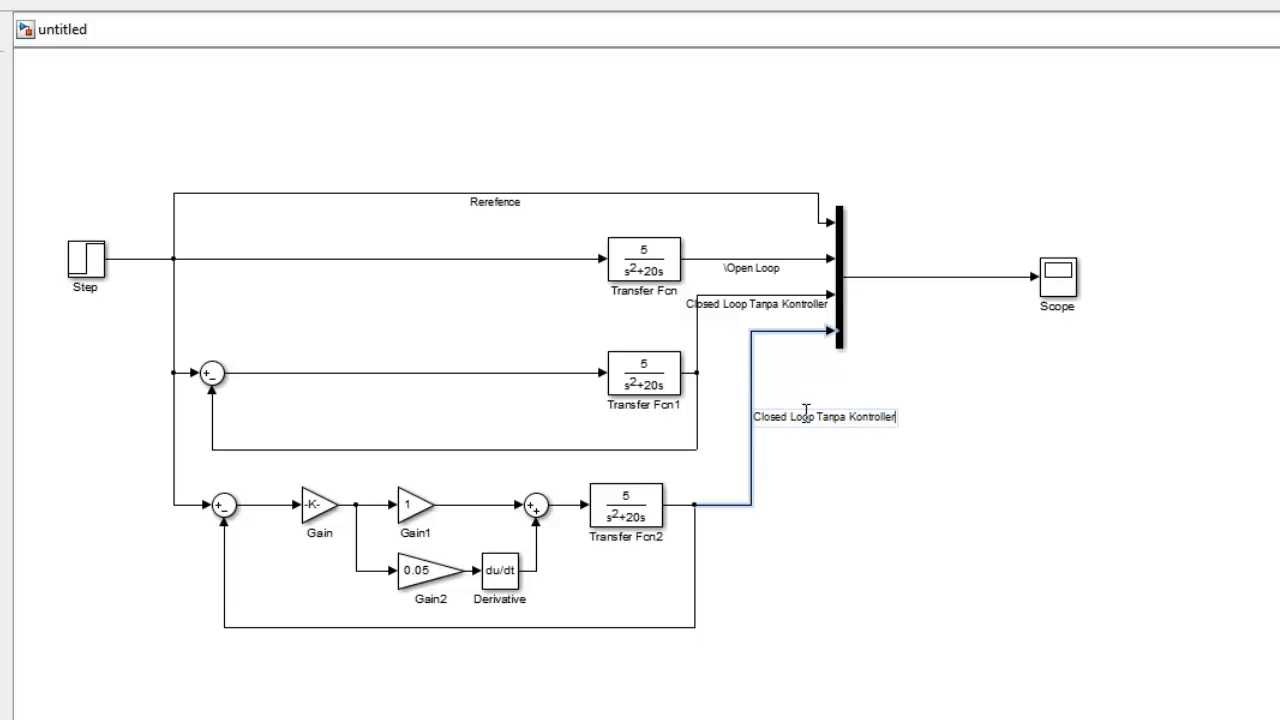
{"action": "left_click_drag", "start_coordinate": [818, 417], "coordinate": [849, 417]}
{"action": "key", "text": "BackSpace"}
{"action": "type", "text": "PD"}
{"action": "left_click", "coordinate": [1215, 385]}
Open the Scope, enlarge its window to fill the screen, and turn on its legends.
{"action": "left_click", "coordinate": [1065, 285]}
{"action": "double_click", "coordinate": [1065, 283]}
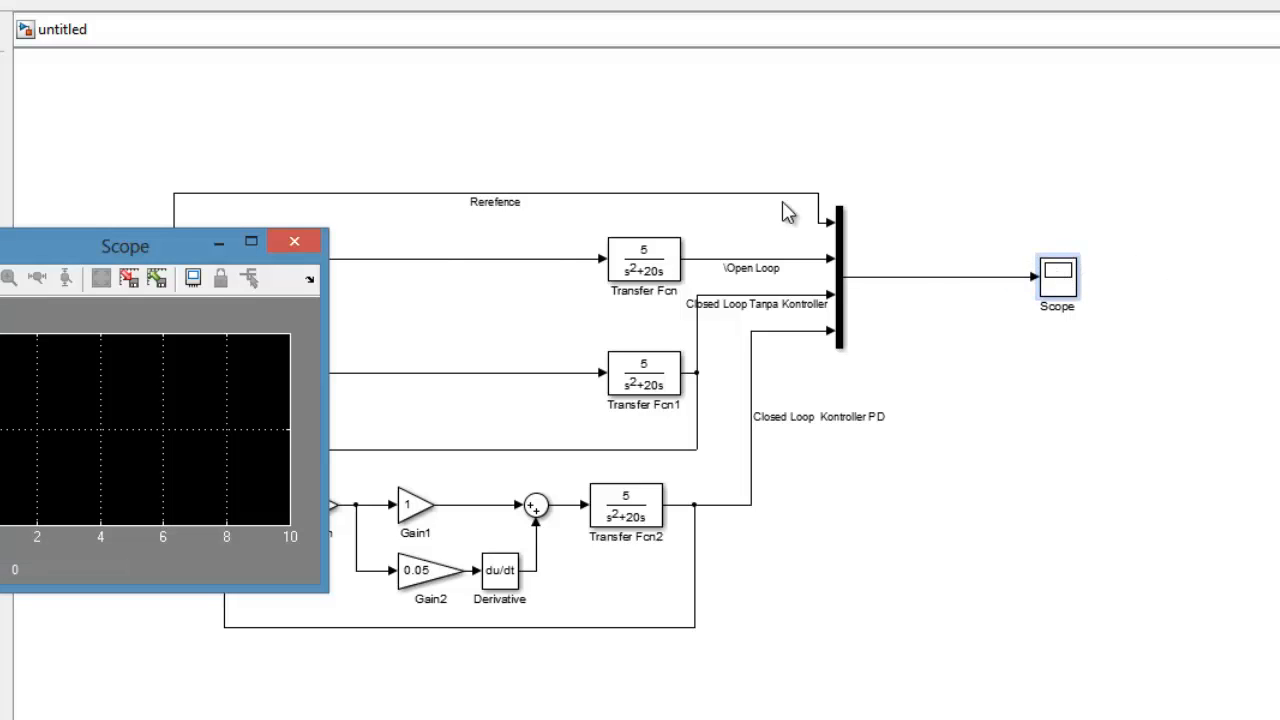
{"action": "left_click_drag", "start_coordinate": [62, 249], "coordinate": [244, 89]}
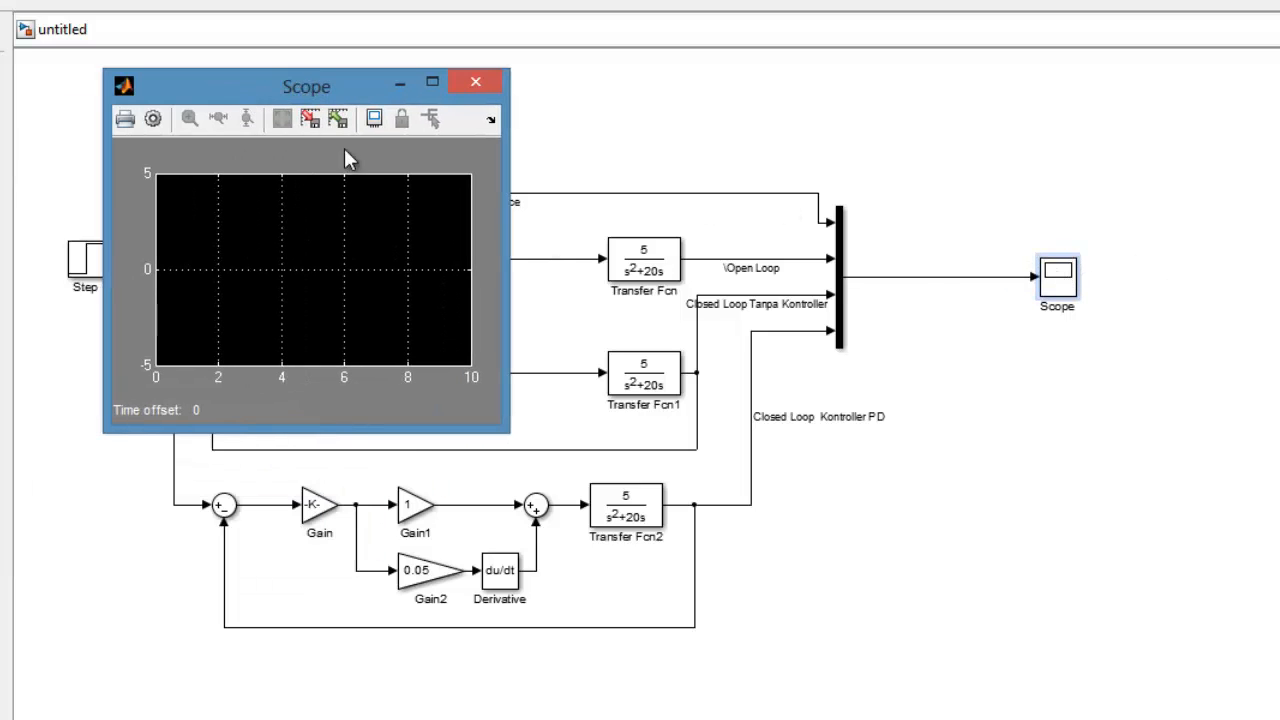
{"action": "left_click_drag", "start_coordinate": [512, 428], "coordinate": [1279, 719]}
{"action": "left_click", "coordinate": [153, 118]}
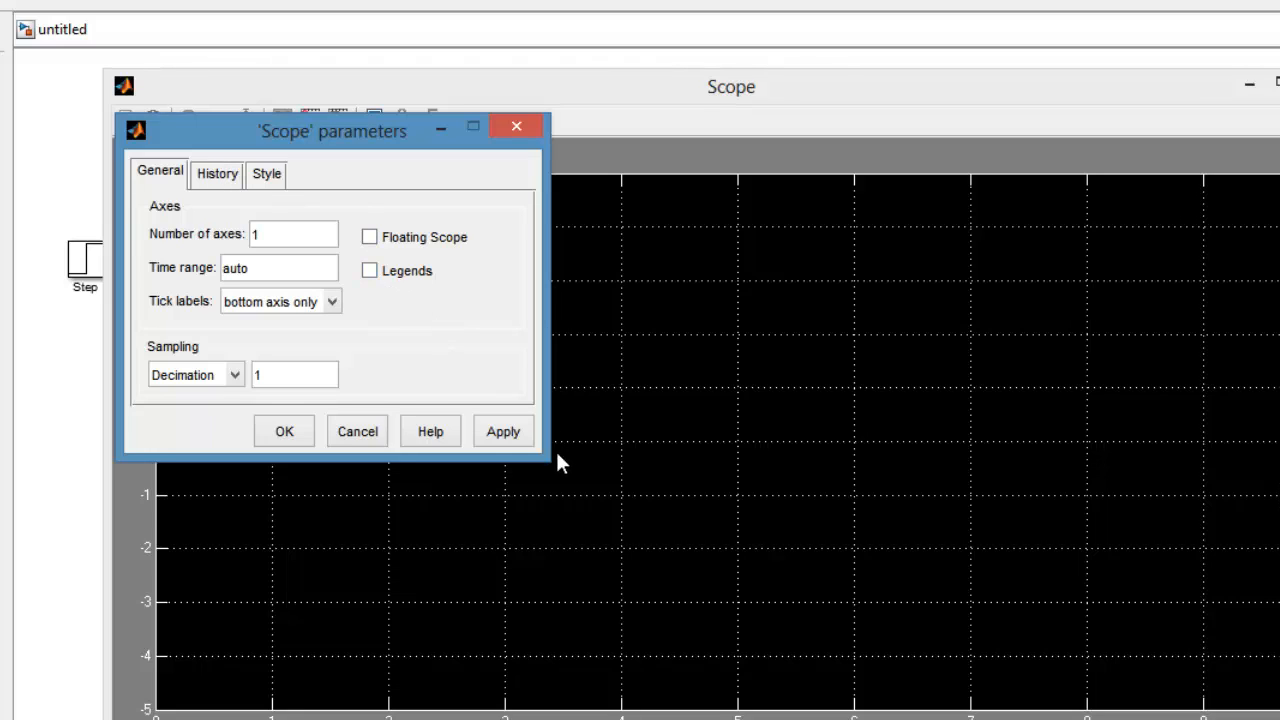
{"action": "left_click", "coordinate": [369, 271]}
{"action": "left_click", "coordinate": [287, 433]}
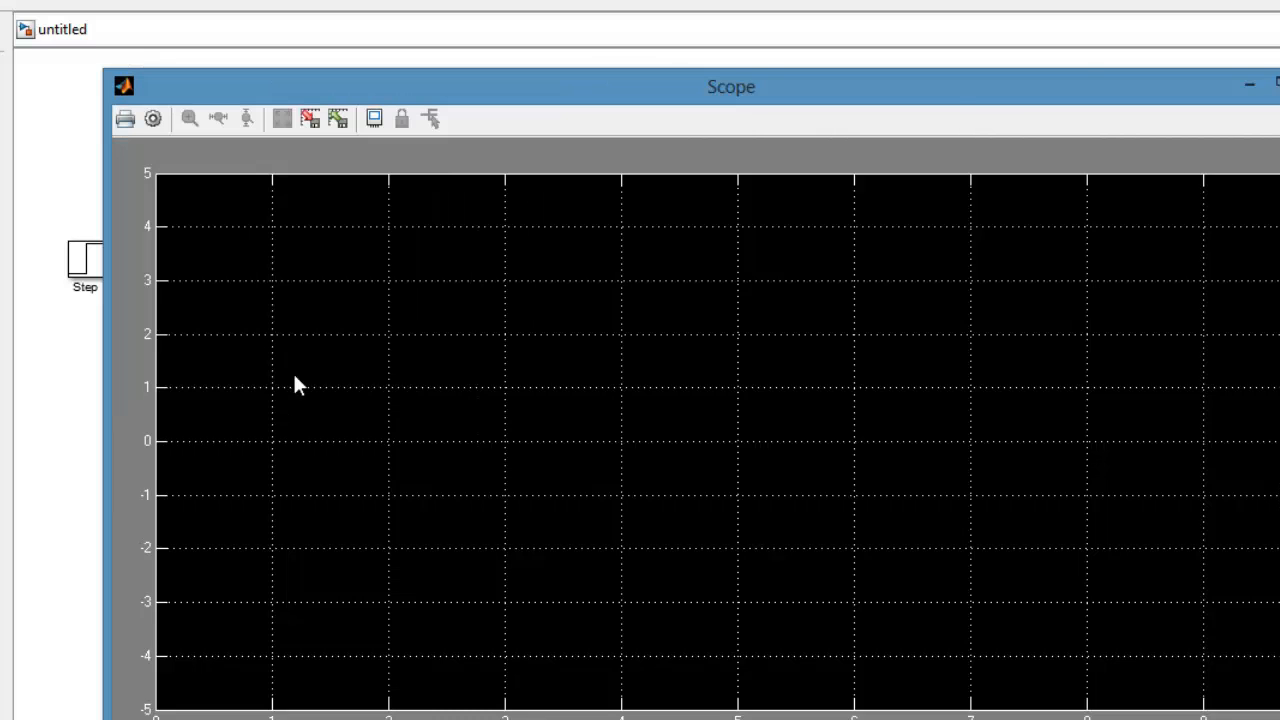
{"action": "left_click_drag", "start_coordinate": [247, 88], "coordinate": [0, 0]}
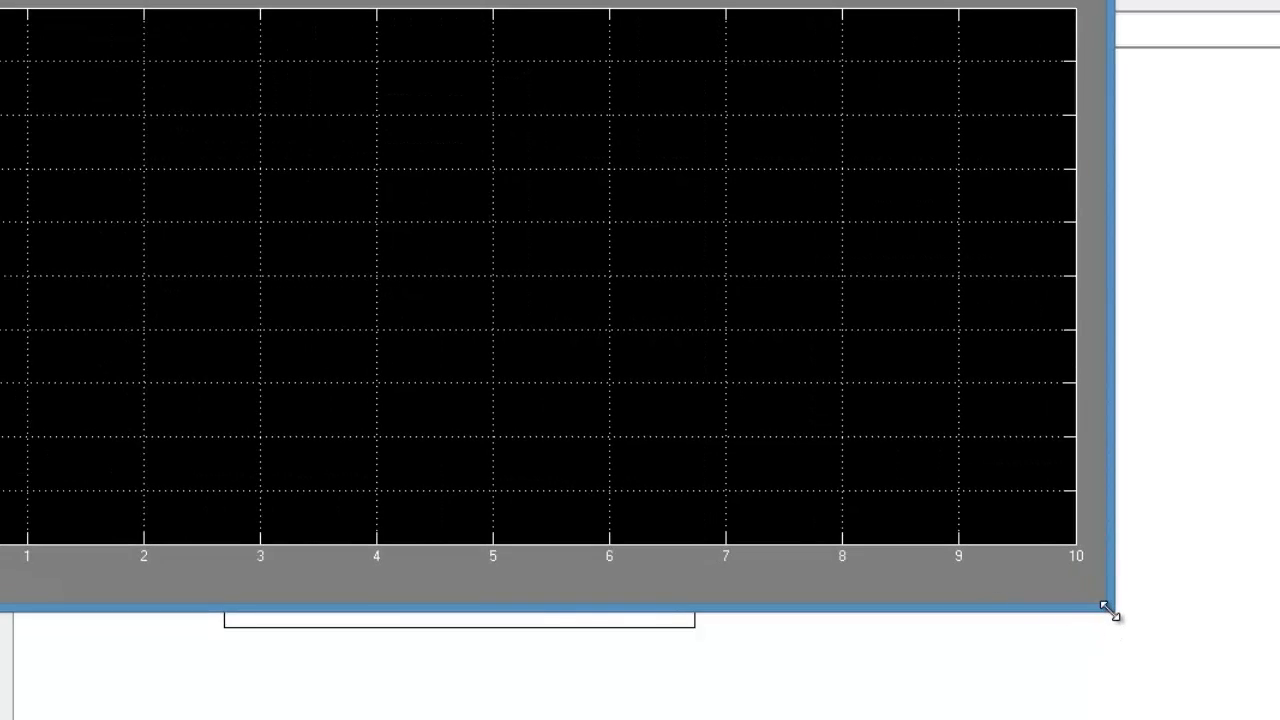
{"action": "left_click_drag", "start_coordinate": [1110, 611], "coordinate": [1279, 719]}
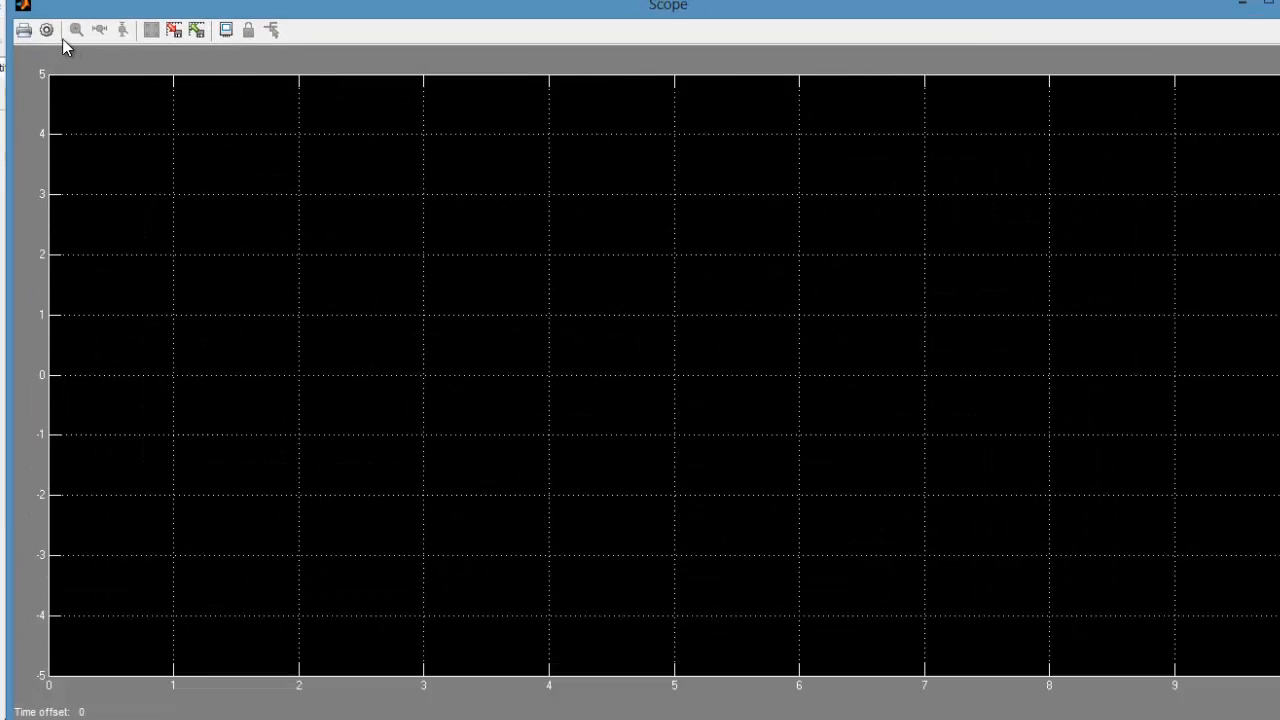
Check the Legends option in the Scope's parameters and minimise the Scope window.
{"action": "left_click", "coordinate": [46, 30]}
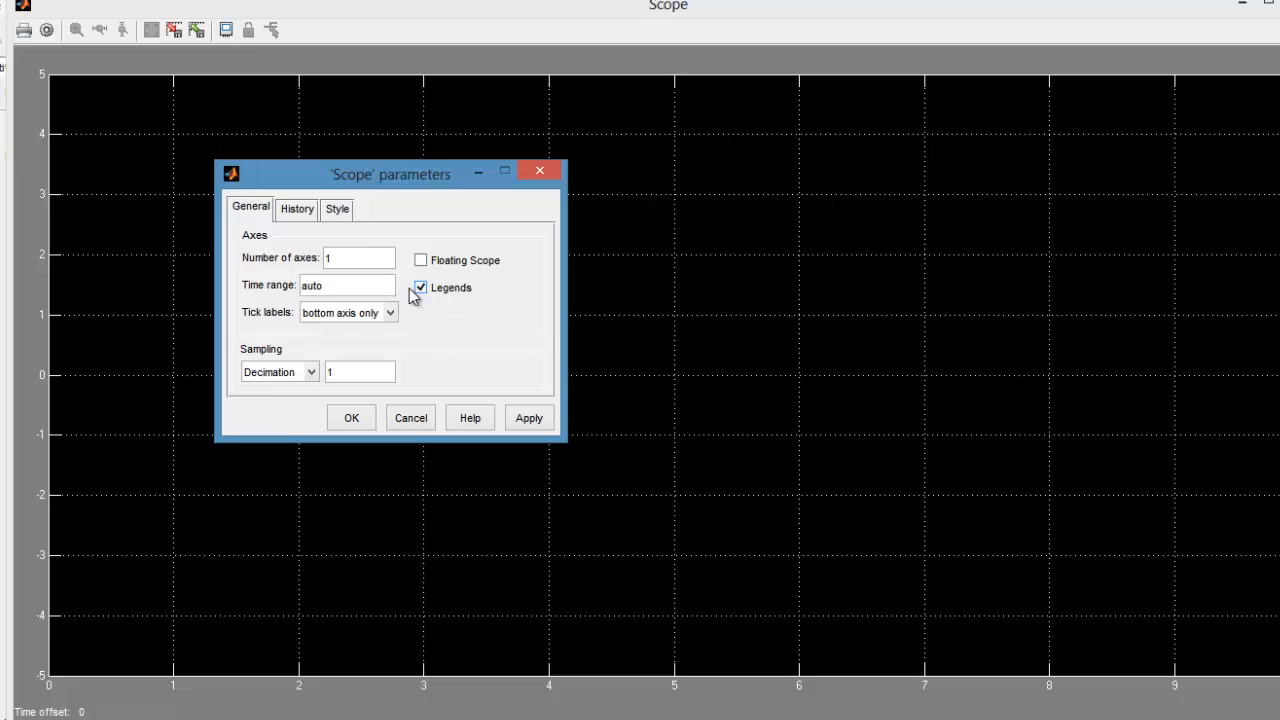
{"action": "left_click", "coordinate": [419, 289]}
{"action": "left_click", "coordinate": [353, 421]}
{"action": "left_click", "coordinate": [1243, 10]}
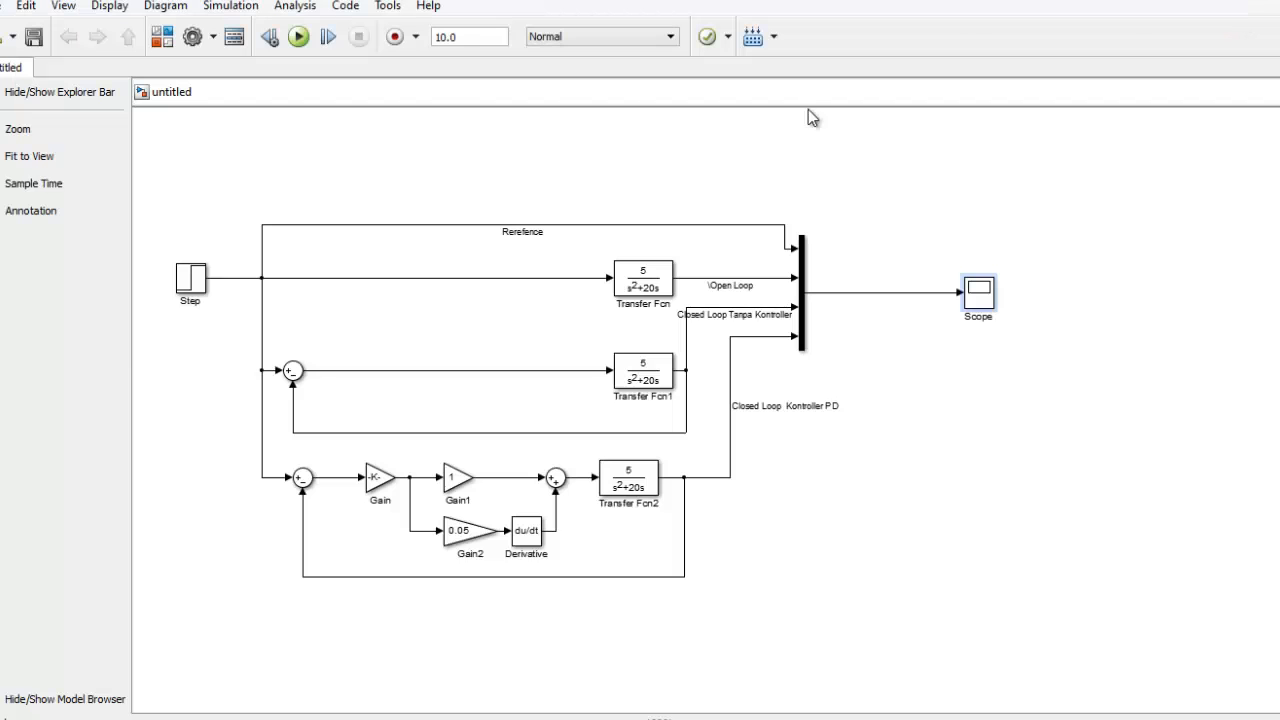
Run the simulation and autoscale the Scope plot to fit the four response curves.
{"action": "left_click", "coordinate": [298, 37]}
{"action": "double_click", "coordinate": [985, 293]}
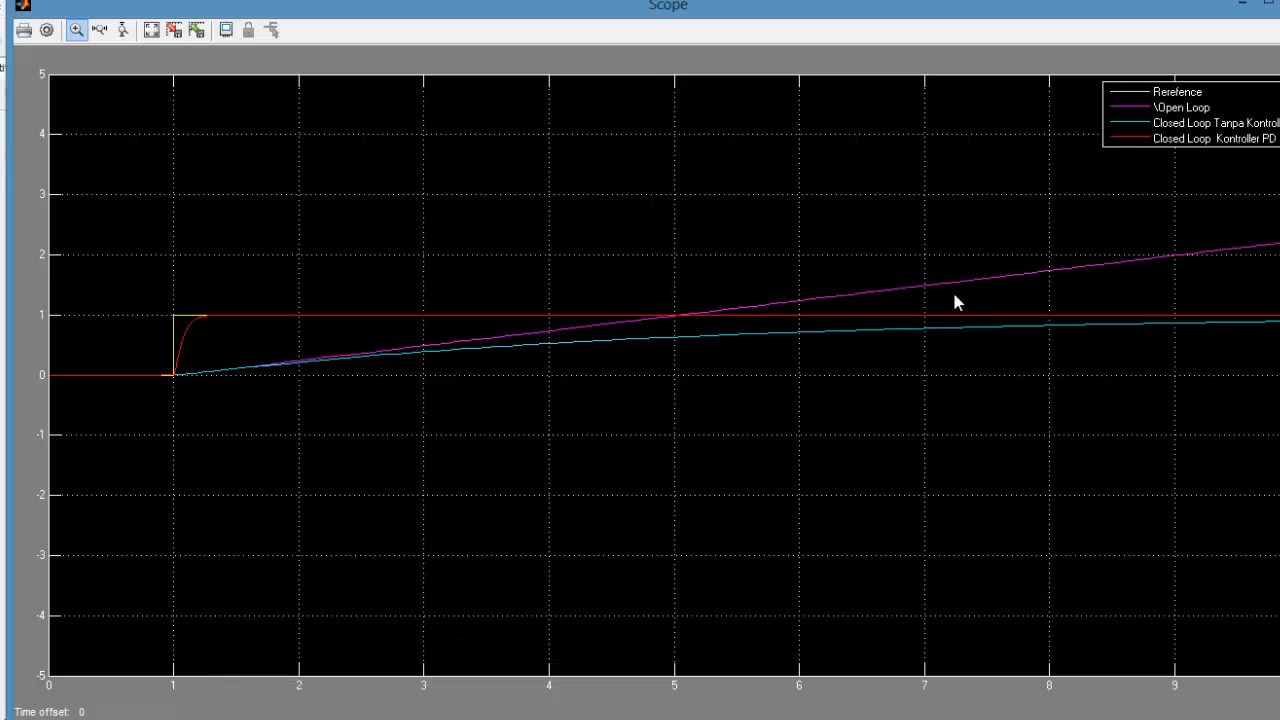
{"action": "left_click", "coordinate": [153, 32]}
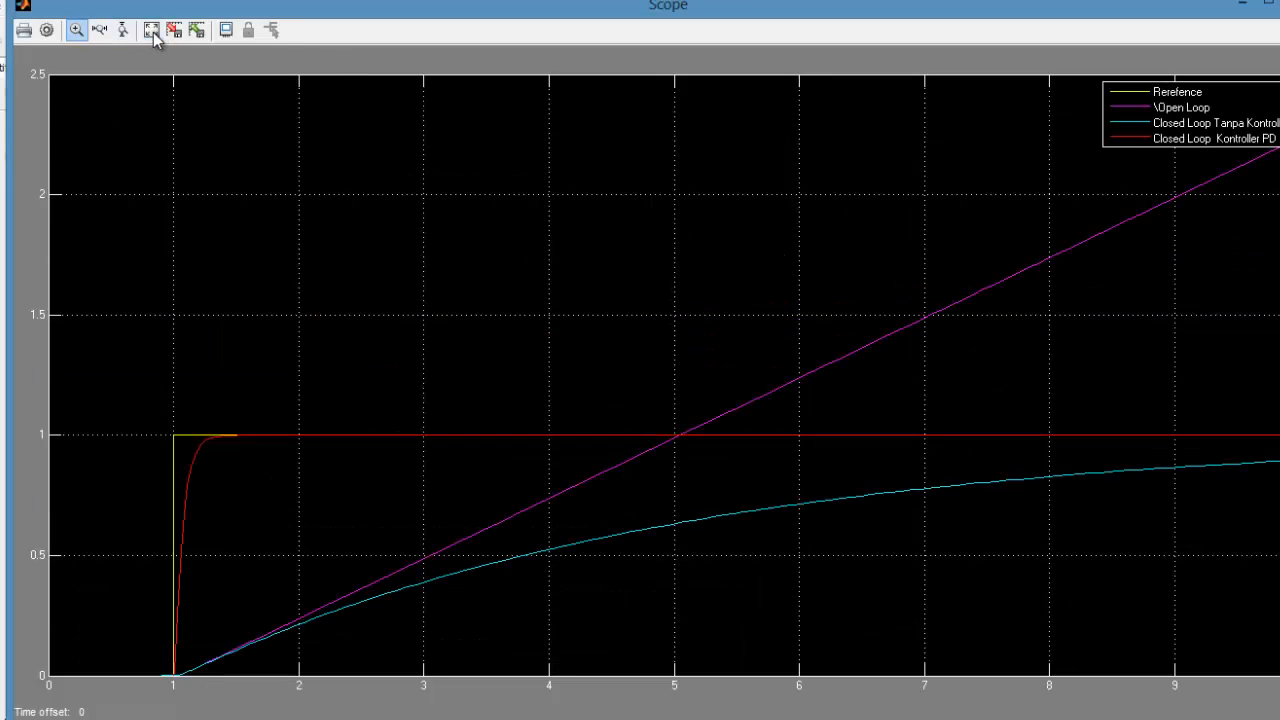